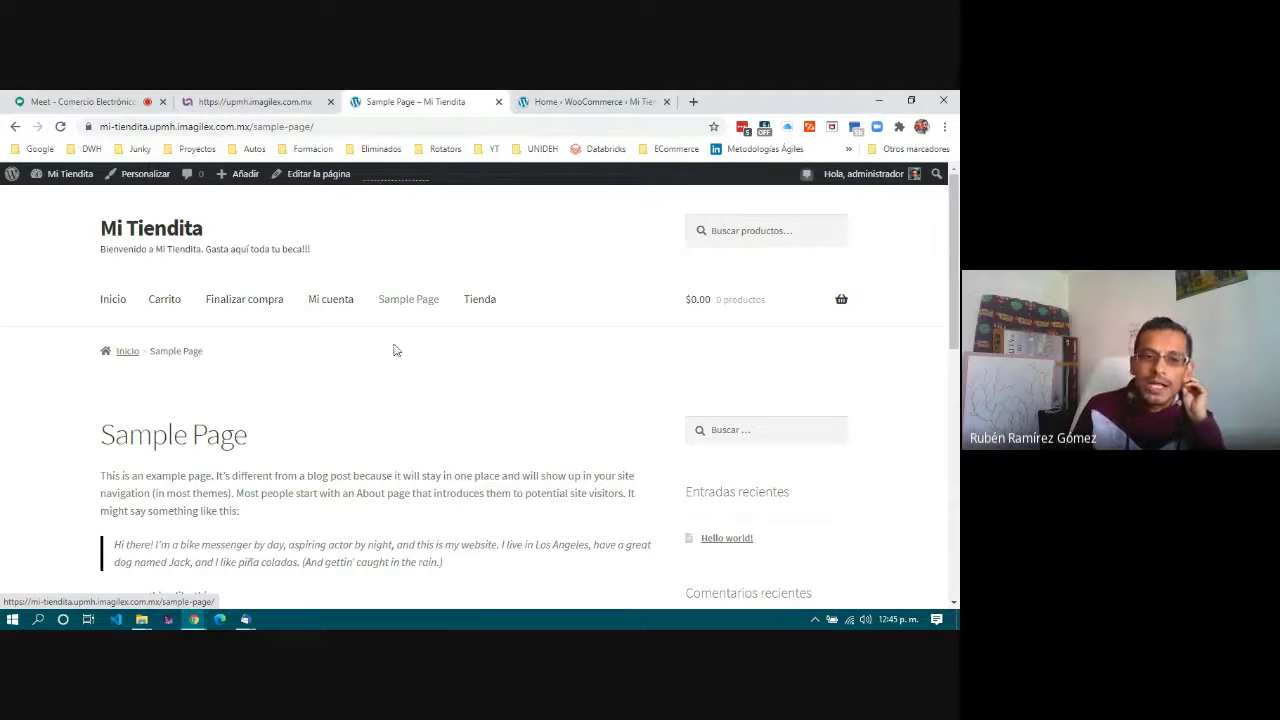
- Review the example text of the storefront's Sample Page and return to the store's home page
drag(104, 435, 423, 528)
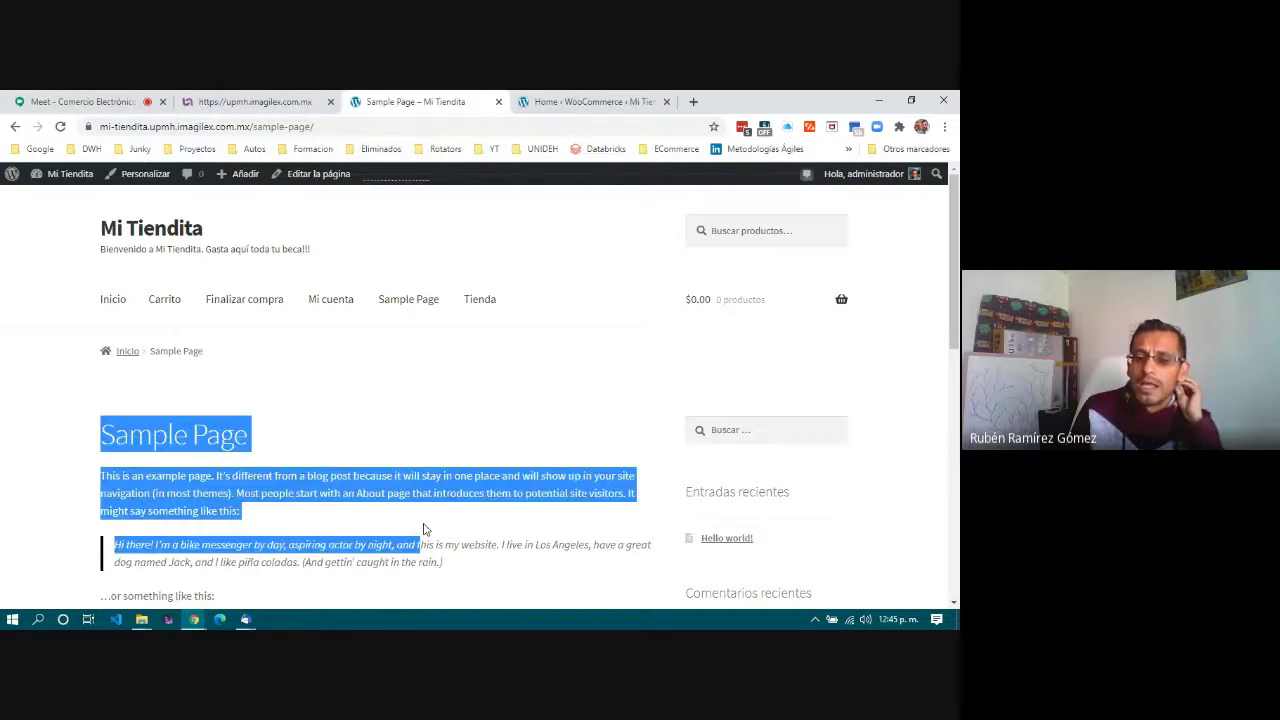
click(423, 529)
scroll(423, 529, down, 5)
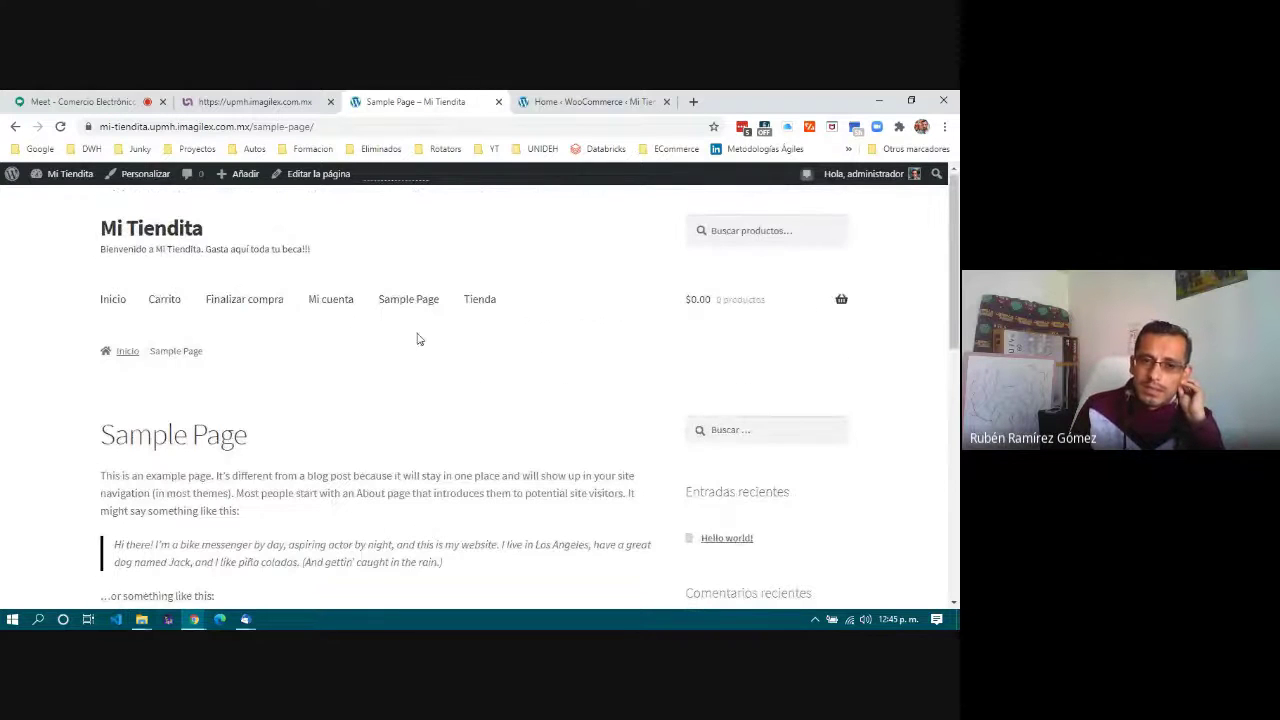
scroll(366, 473, down, 3)
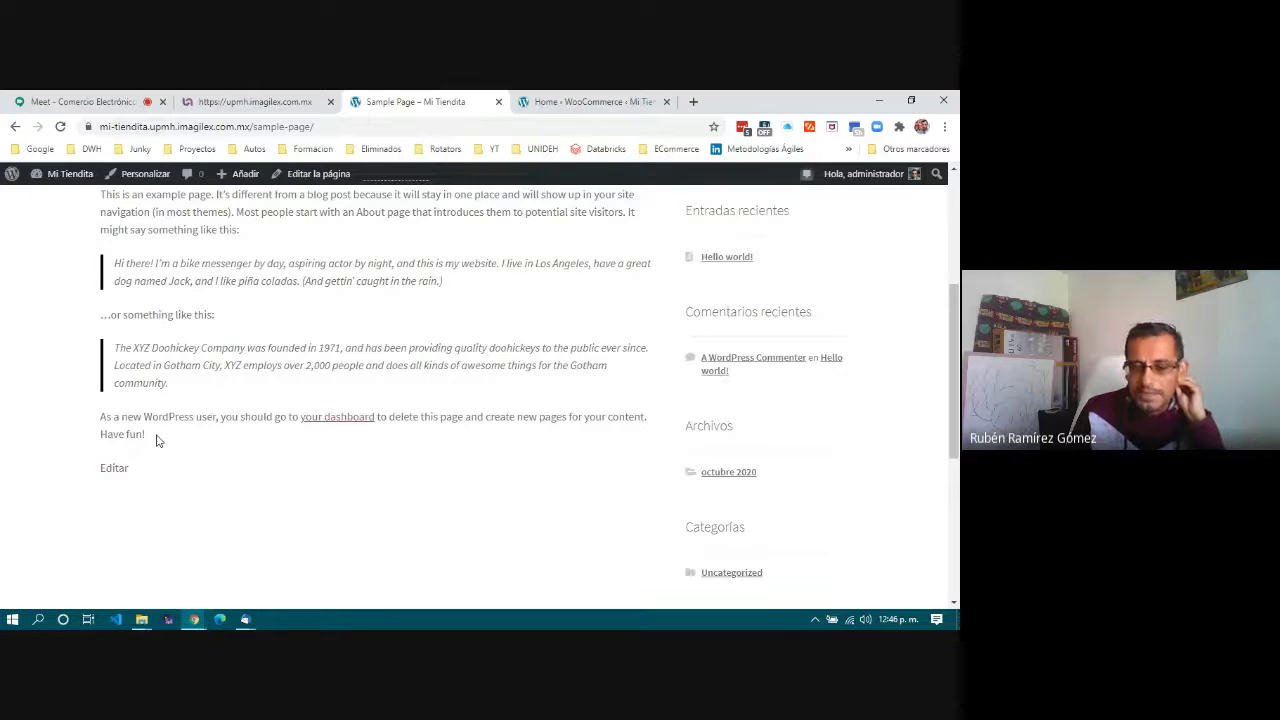
scroll(156, 440, up, 2)
scroll(156, 435, up, 1)
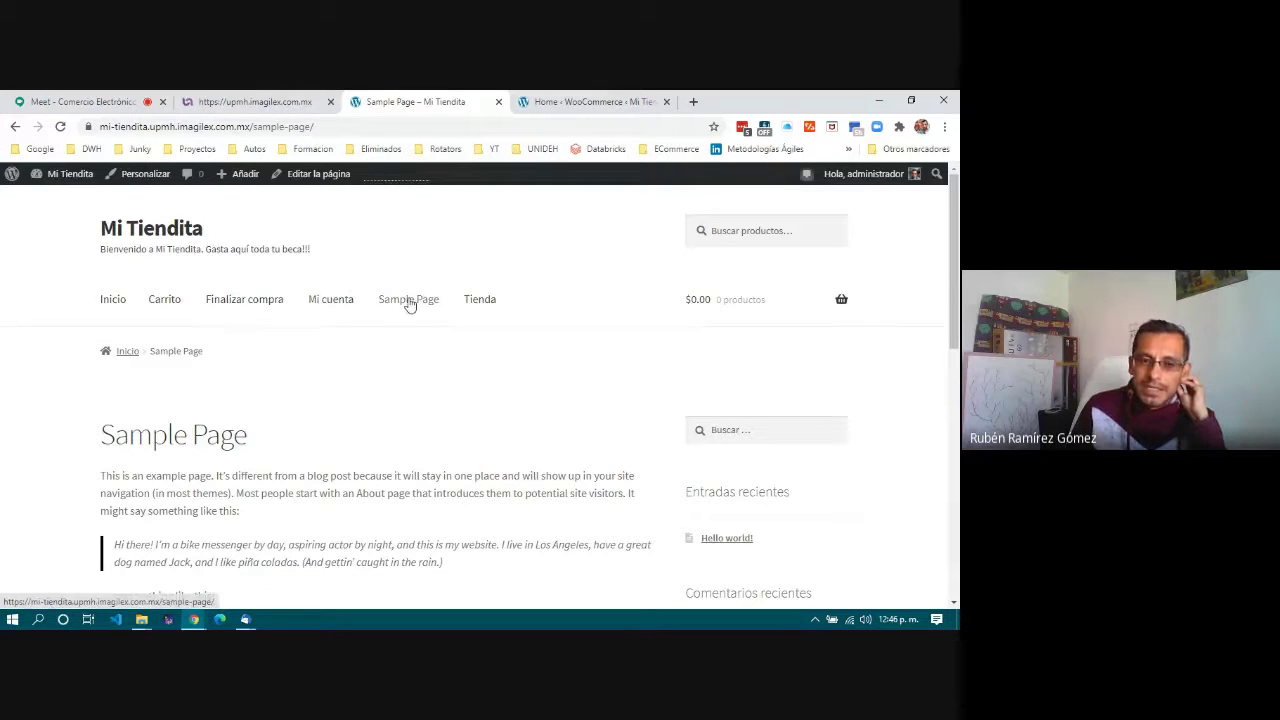
click(151, 230)
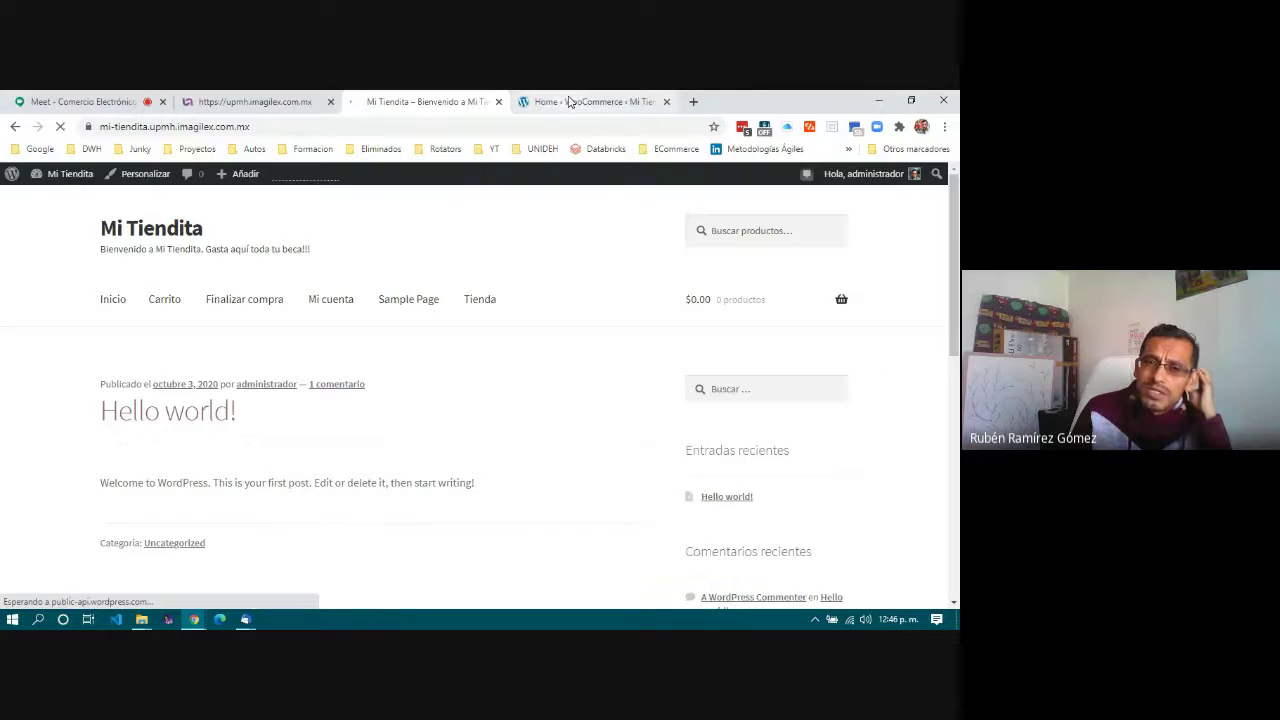
- Open the list of all pages in the store's WordPress admin and dismiss the "Diseña tu tienda" notice
click(574, 103)
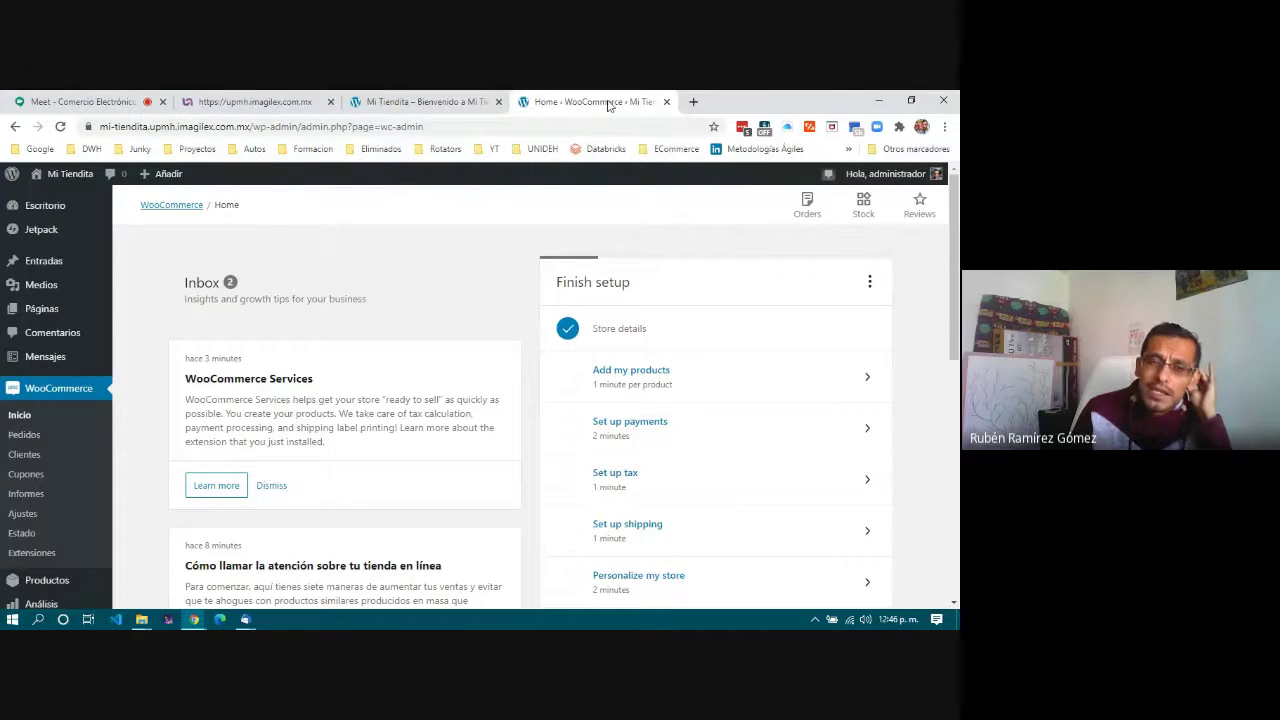
mouse_move(85, 233)
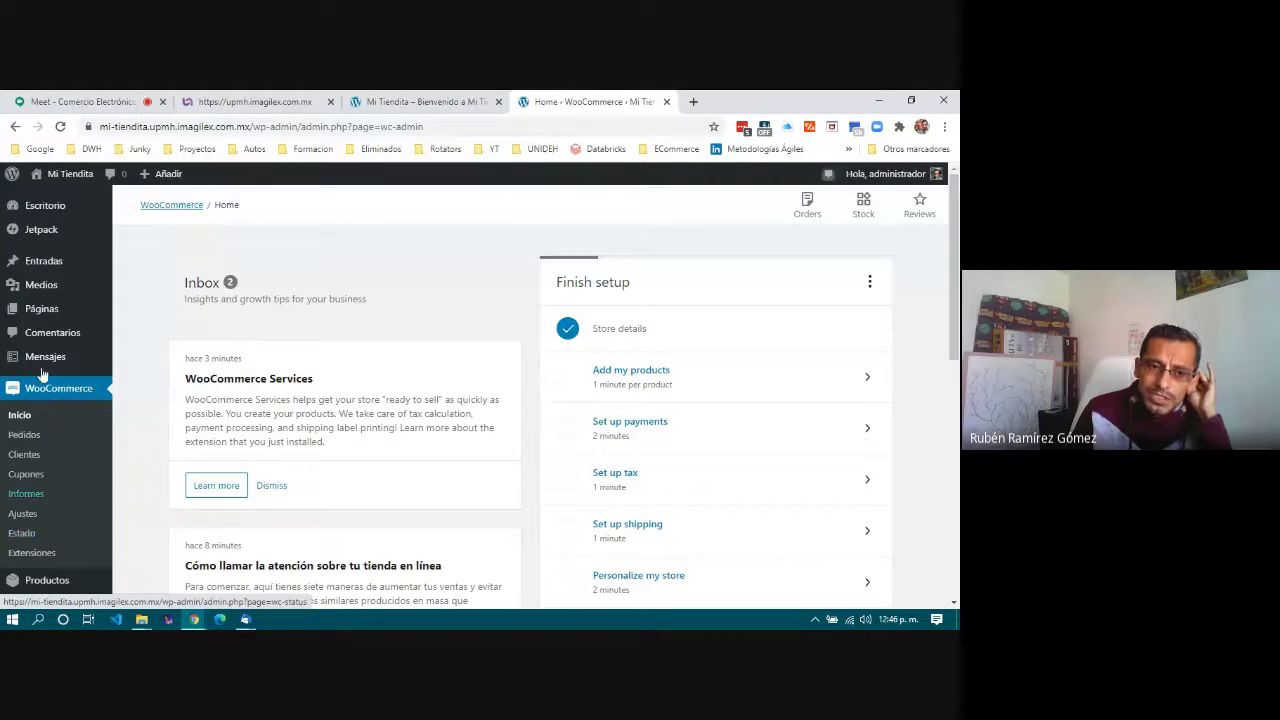
mouse_move(42, 316)
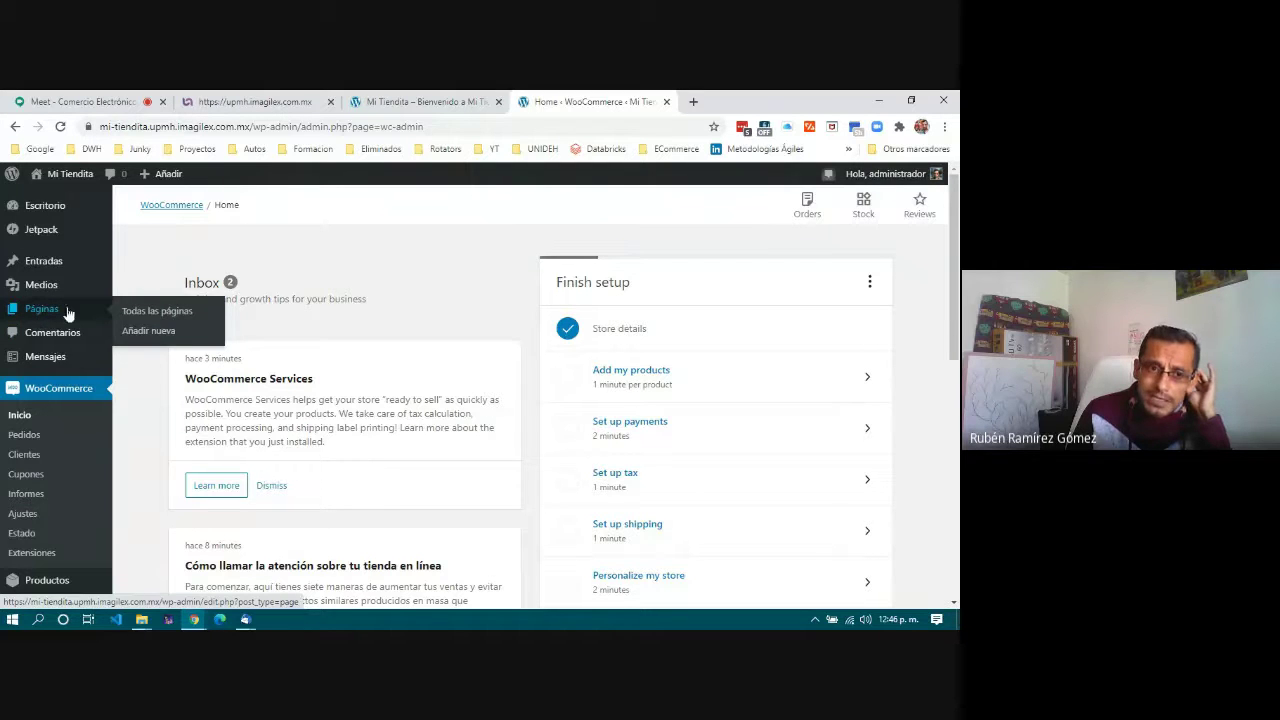
click(153, 313)
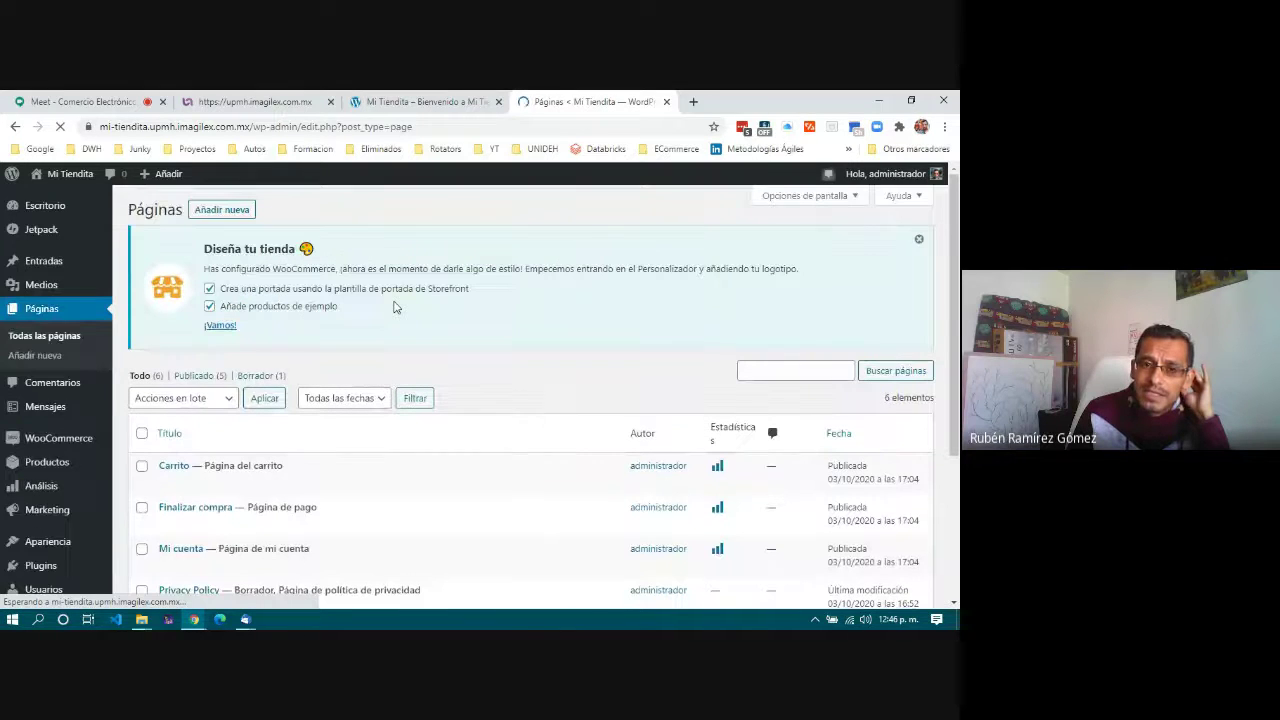
click(919, 243)
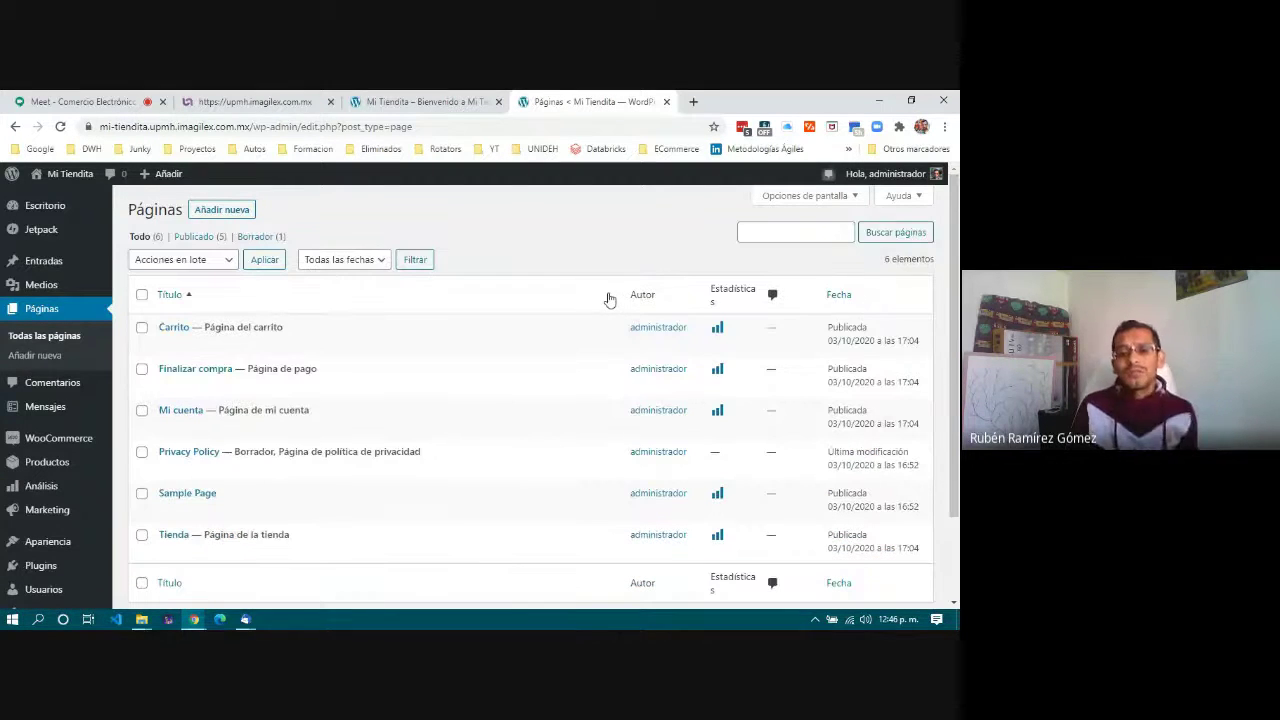
scroll(607, 298, down, 1)
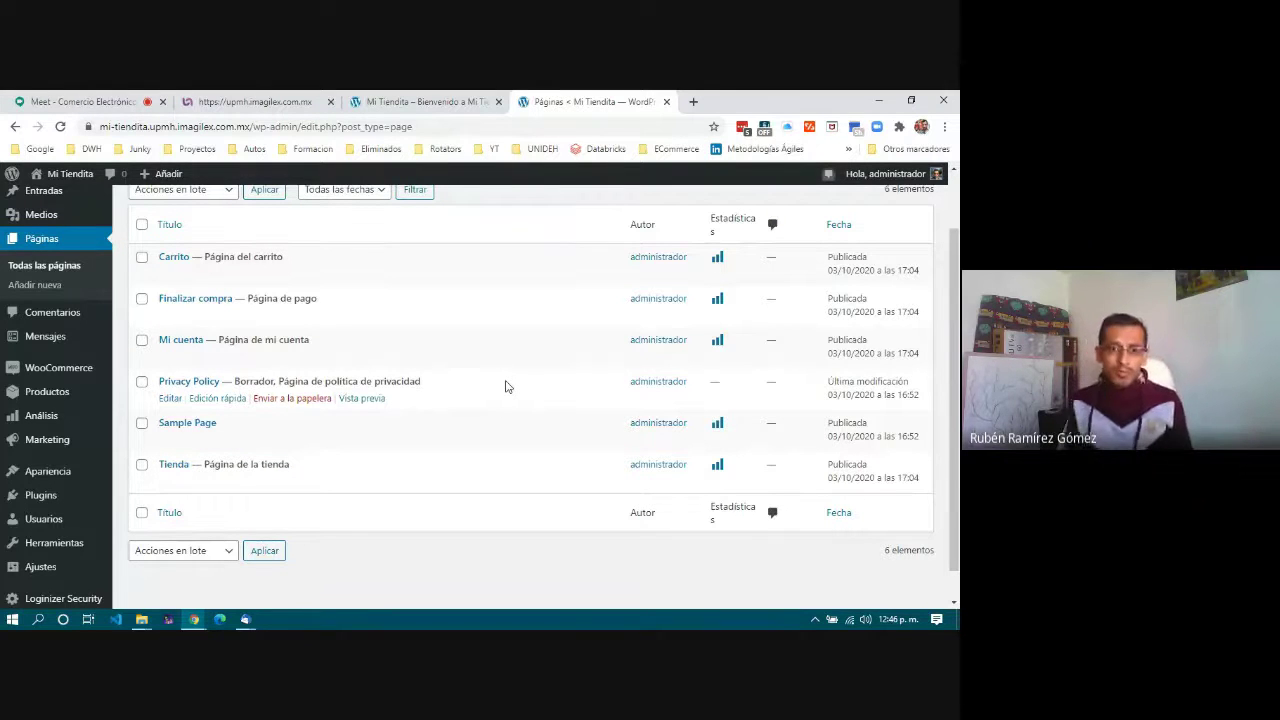
click(142, 381)
click(142, 424)
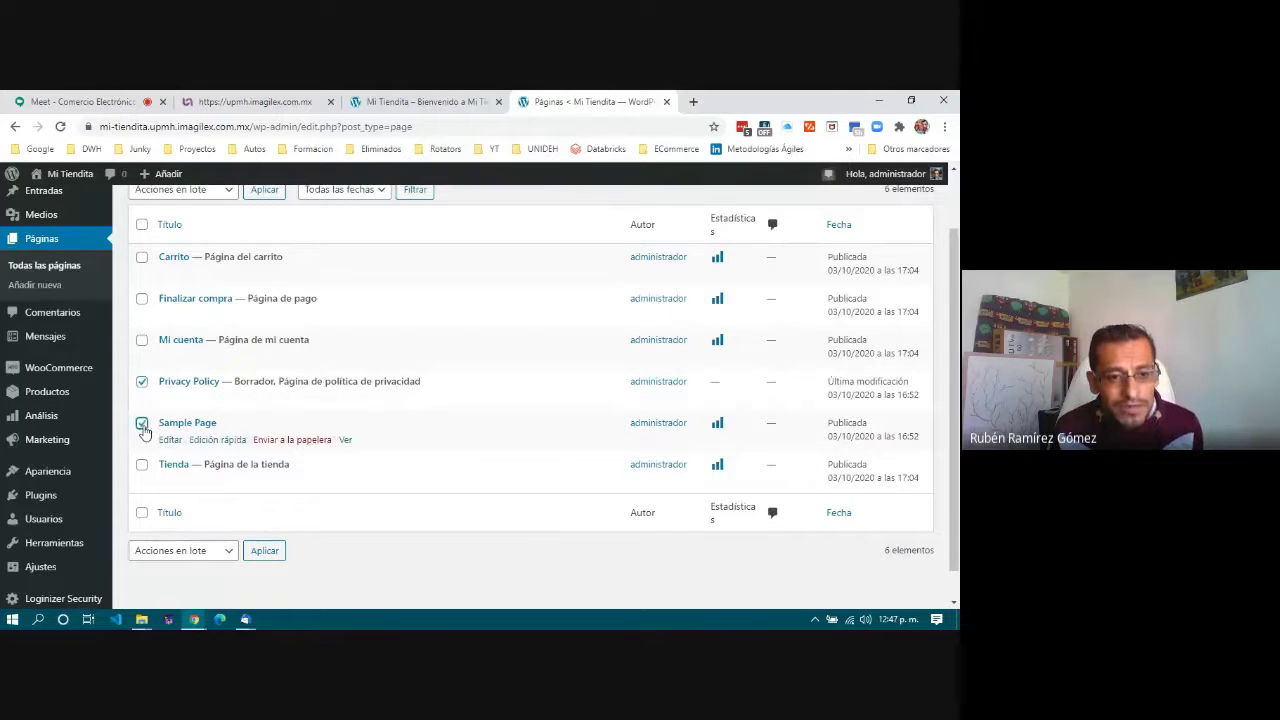
click(142, 381)
click(142, 424)
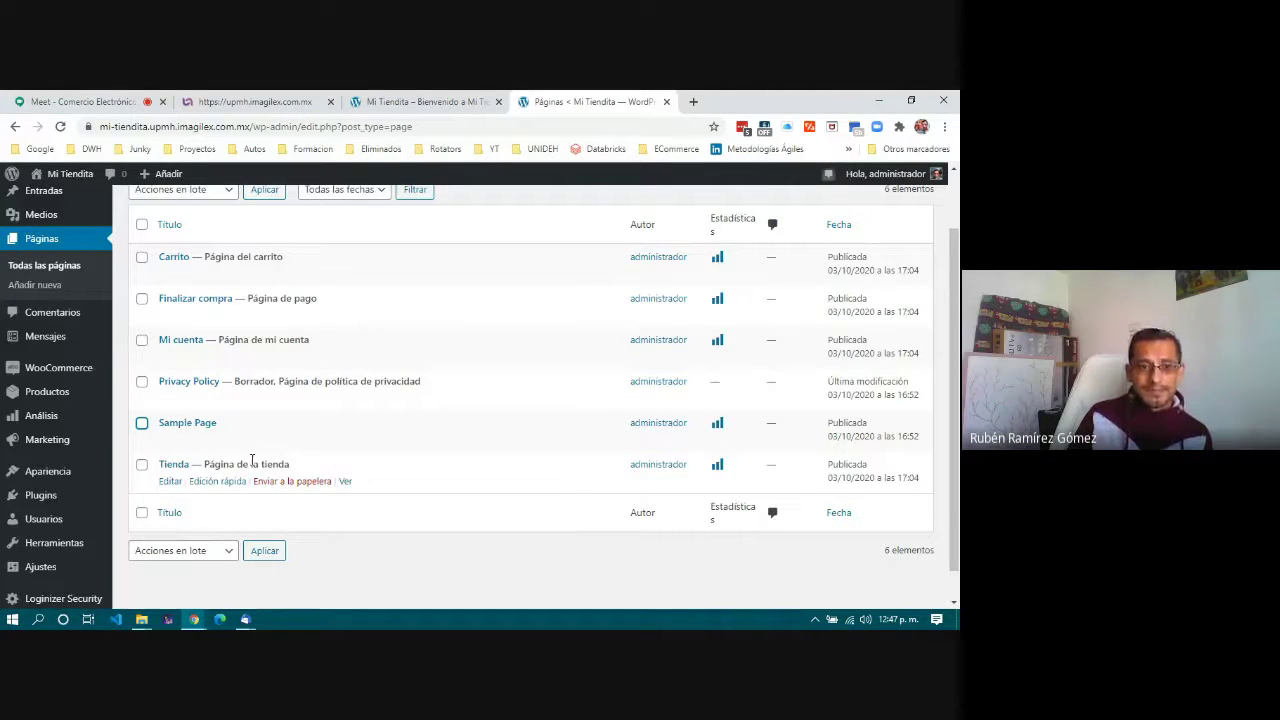
- Start a new page and dismiss the block editor's welcome guide
scroll(270, 398, up, 2)
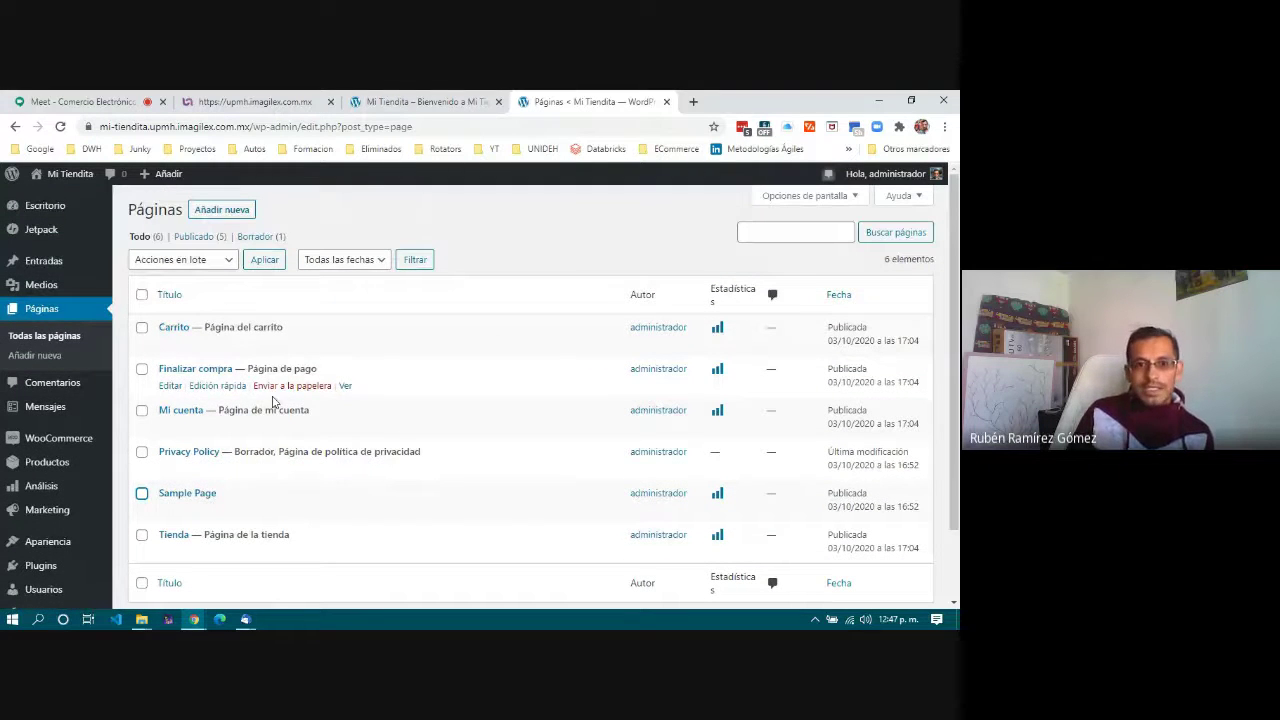
click(211, 218)
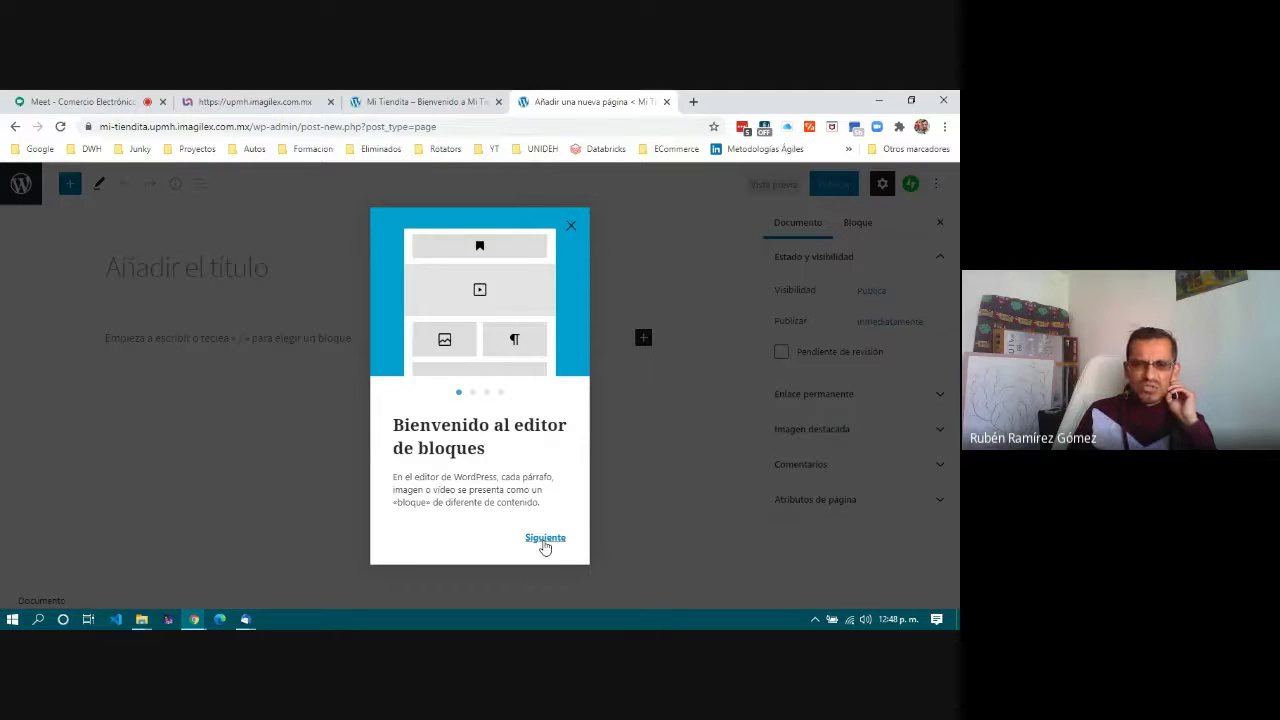
click(573, 228)
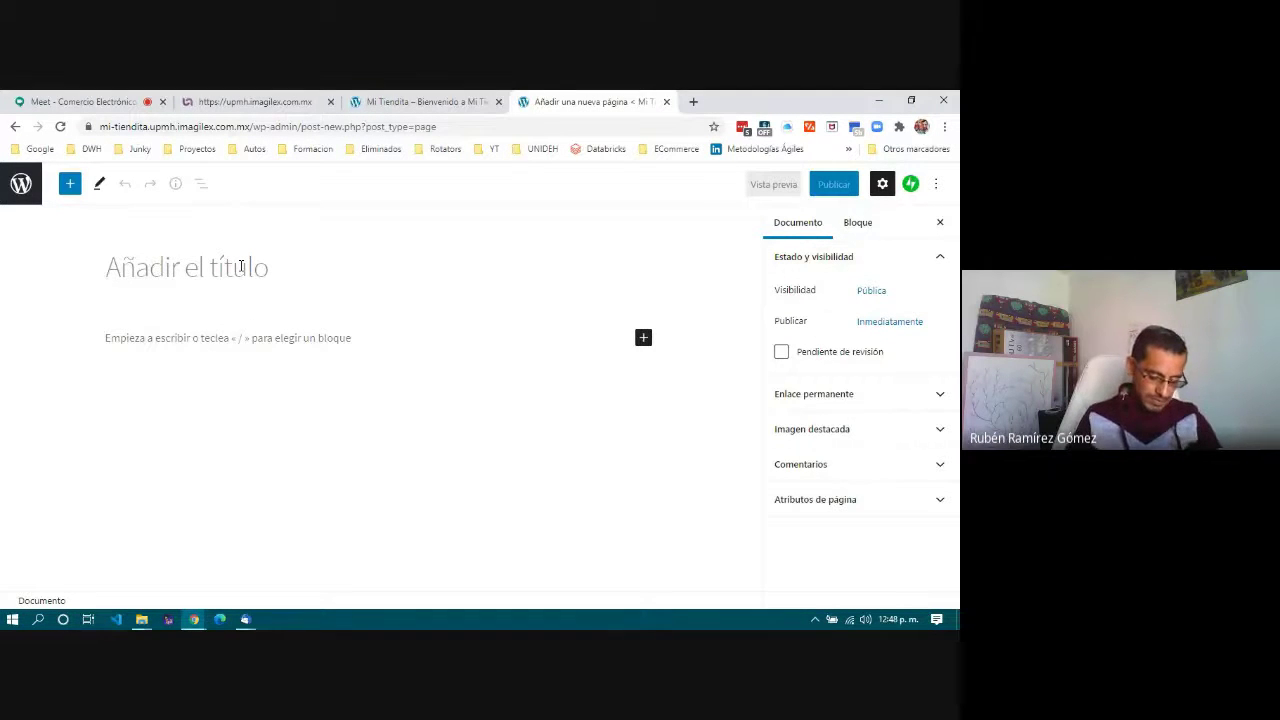
- Title the new page "Políticas", fixing the missing accent with the spelling suggestion
text(P)
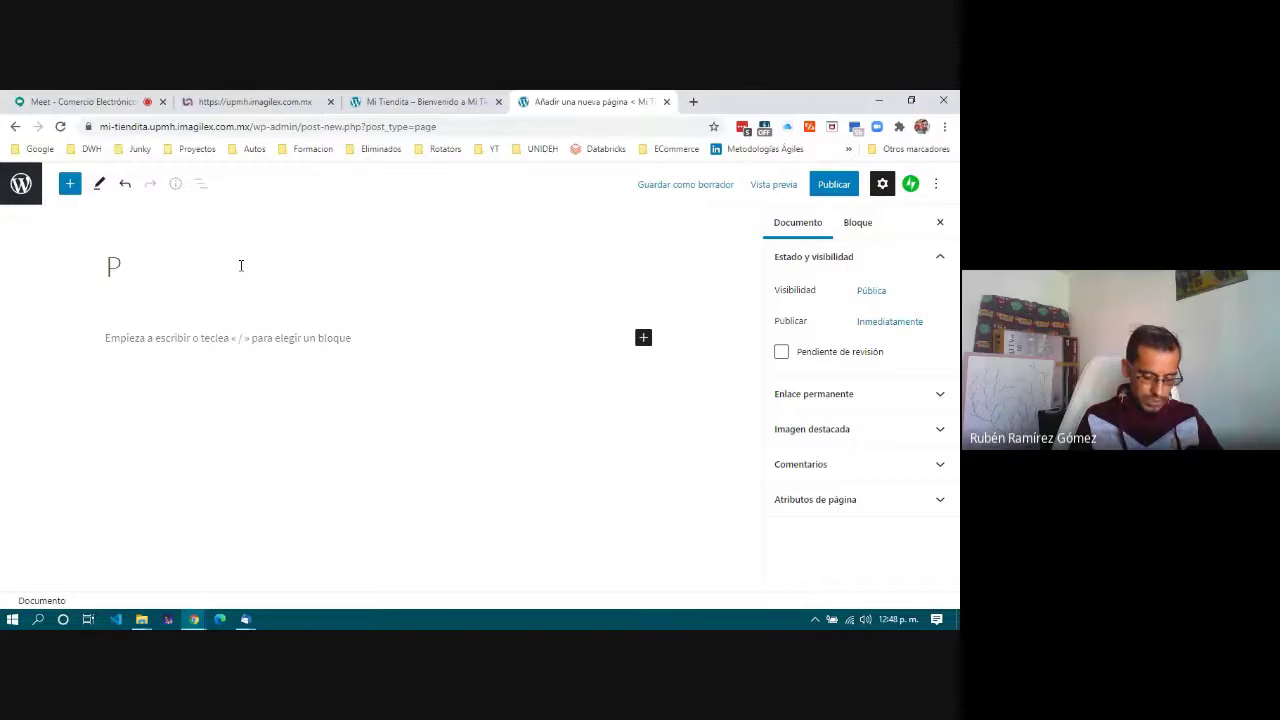
text(oliticas)
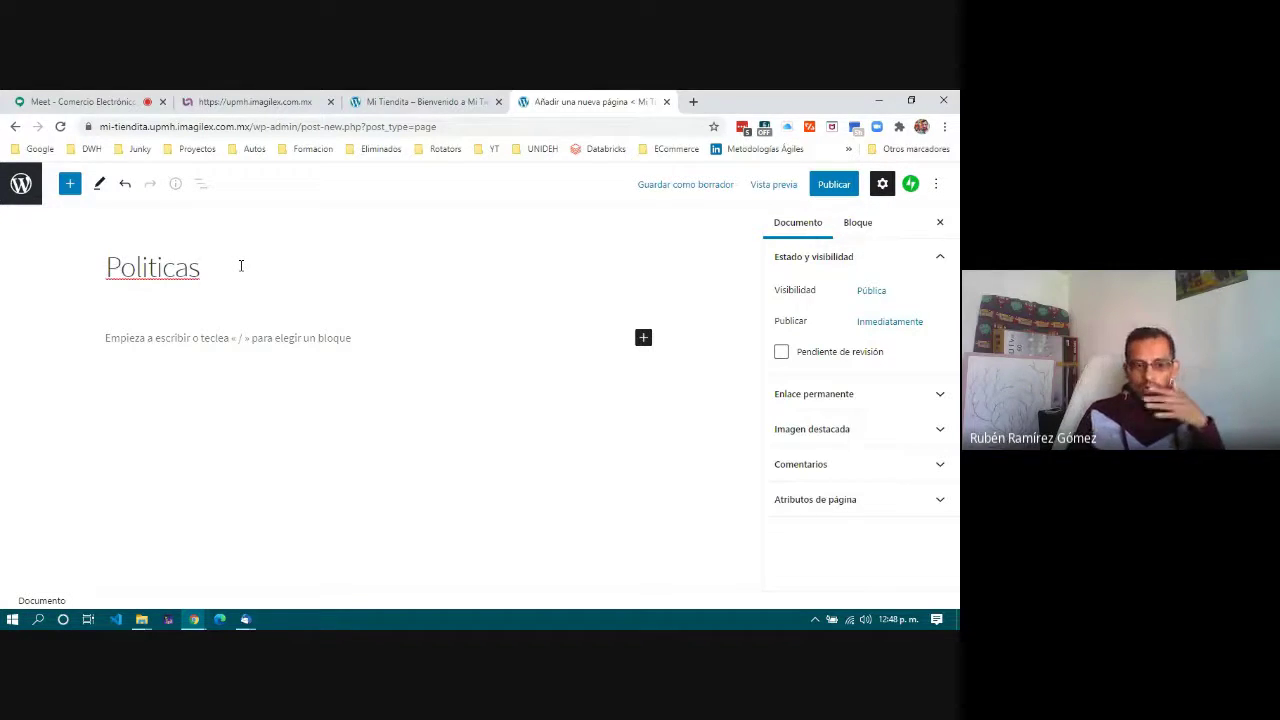
double_click(172, 270)
right_click(172, 270)
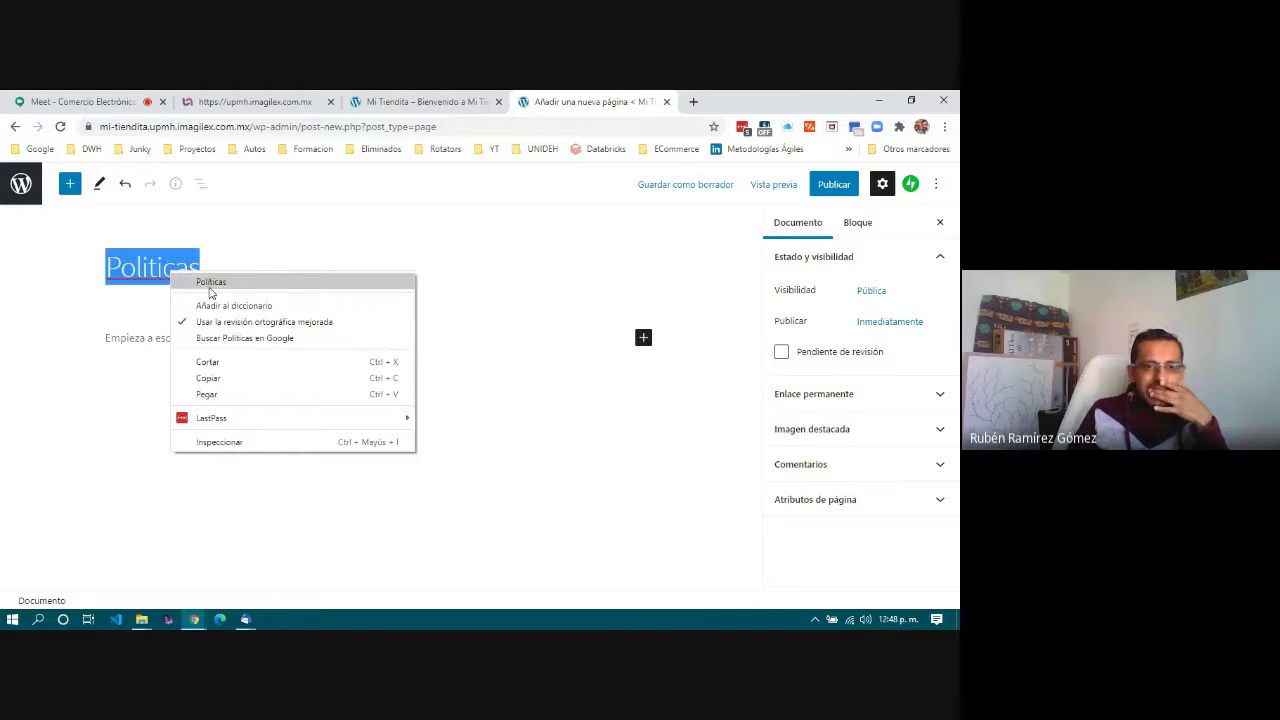
click(211, 283)
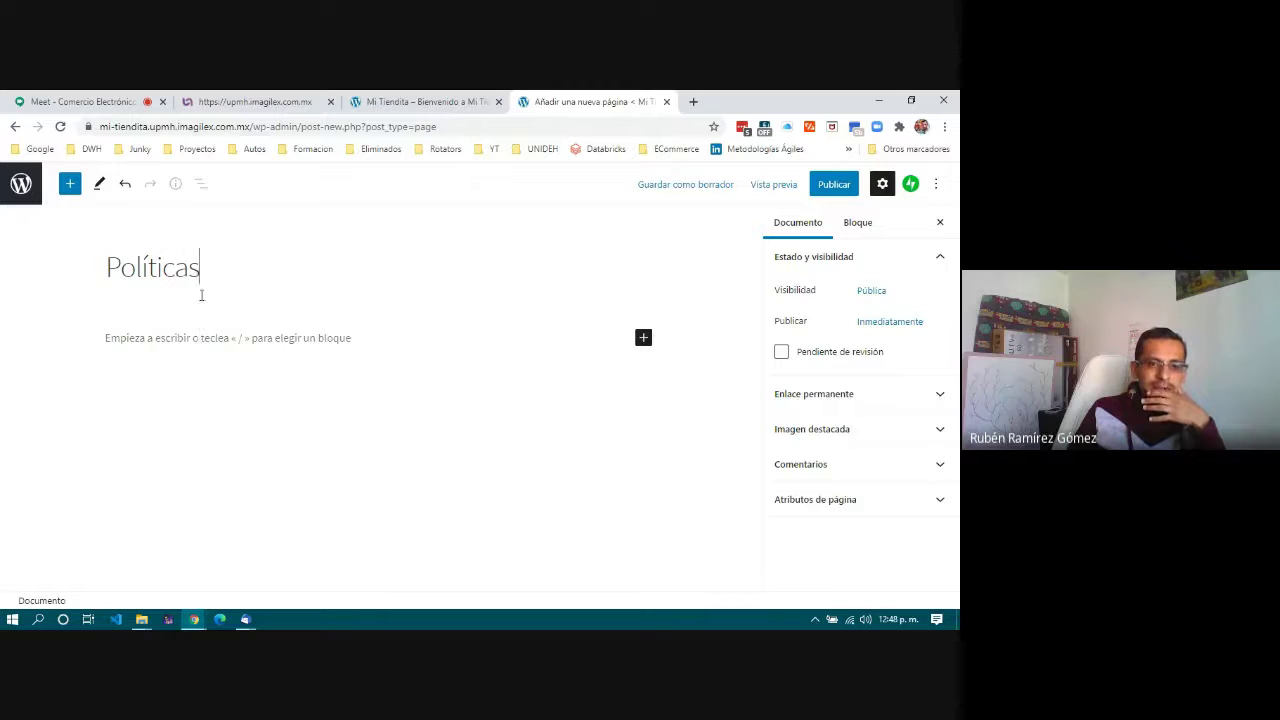
- Add the paragraph 'Estas son las políticas de "Mi Tiendita".' with an empty block below it, correcting the accent in "políticas"
click(196, 339)
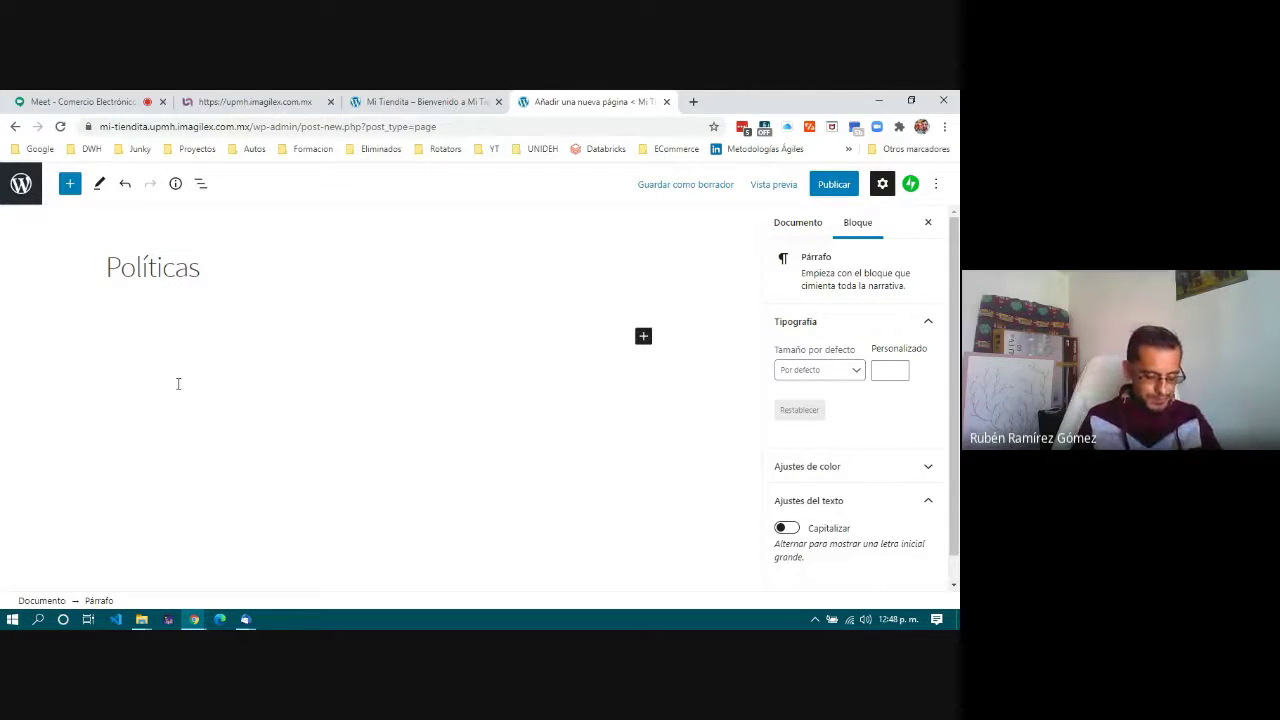
text(Estas son las politicas de "M)
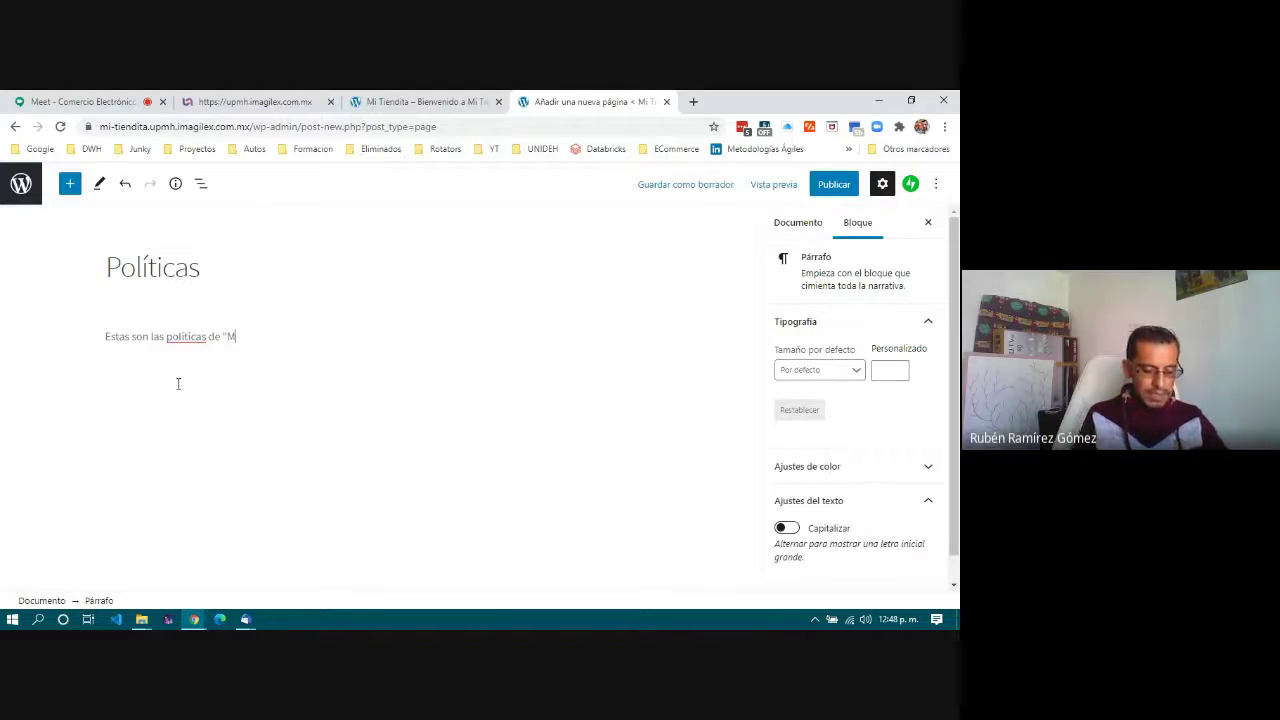
text(i Tiendita".)
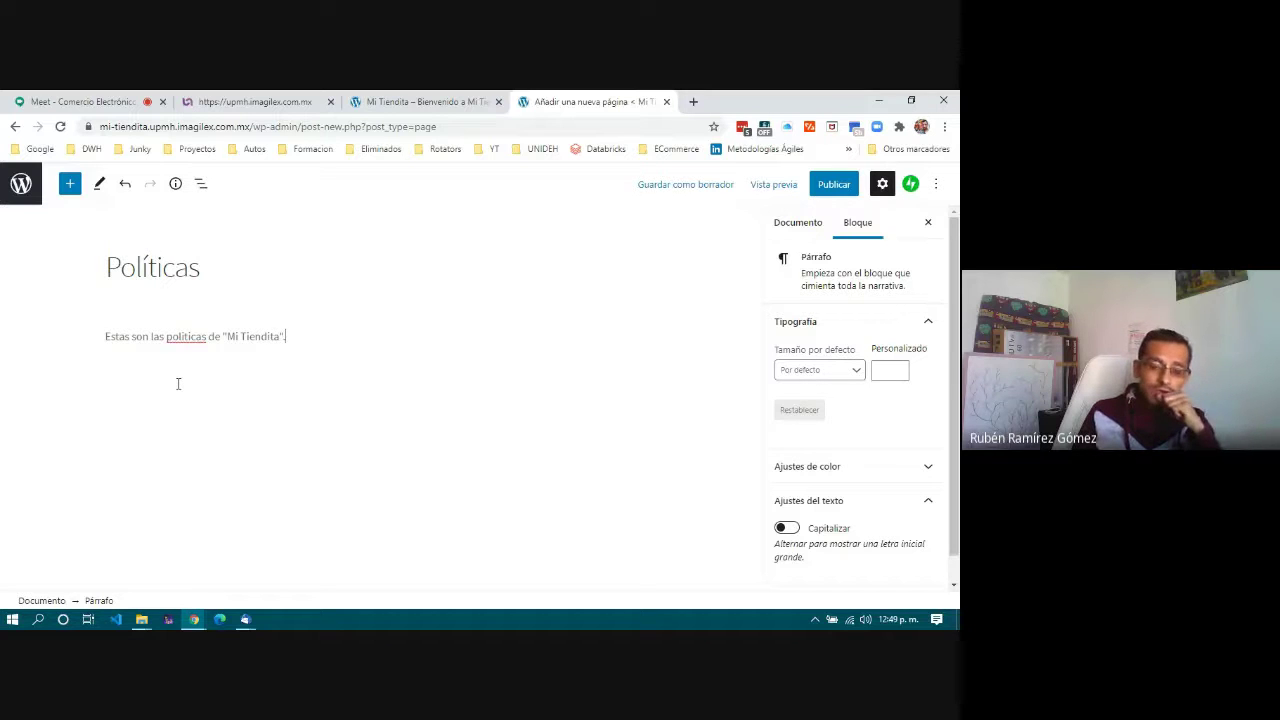
key(Return)
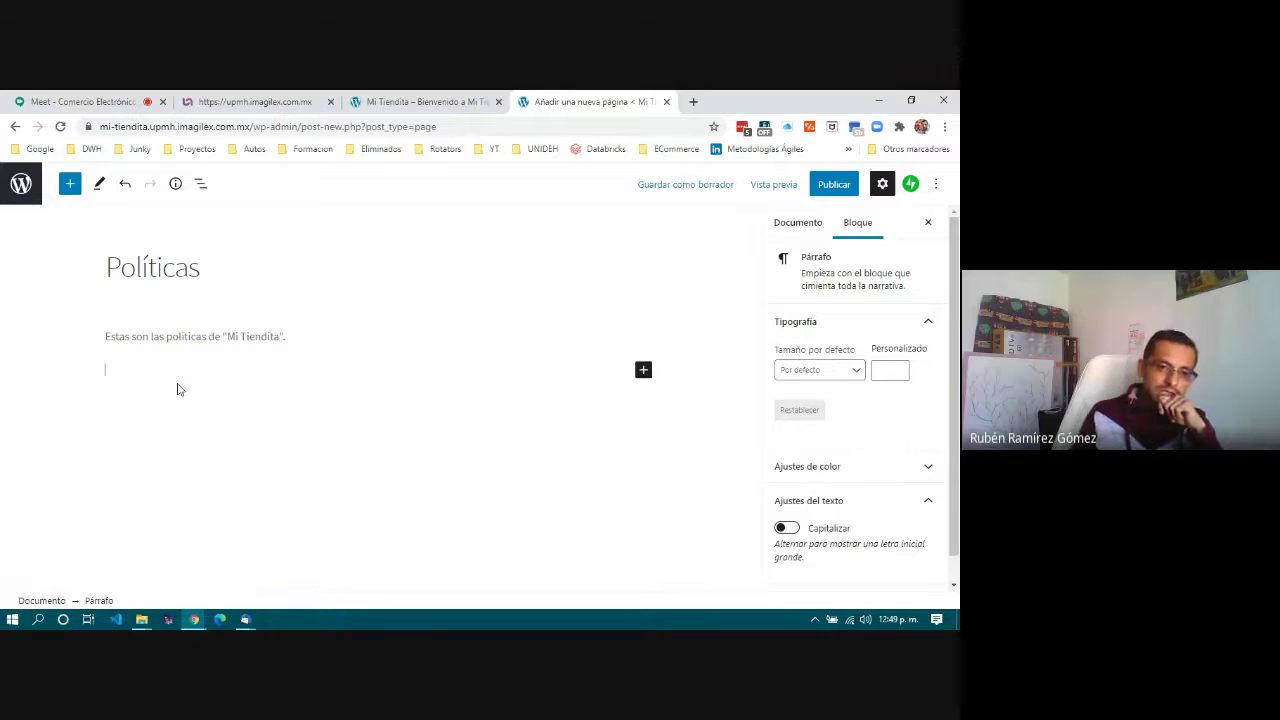
click(230, 336)
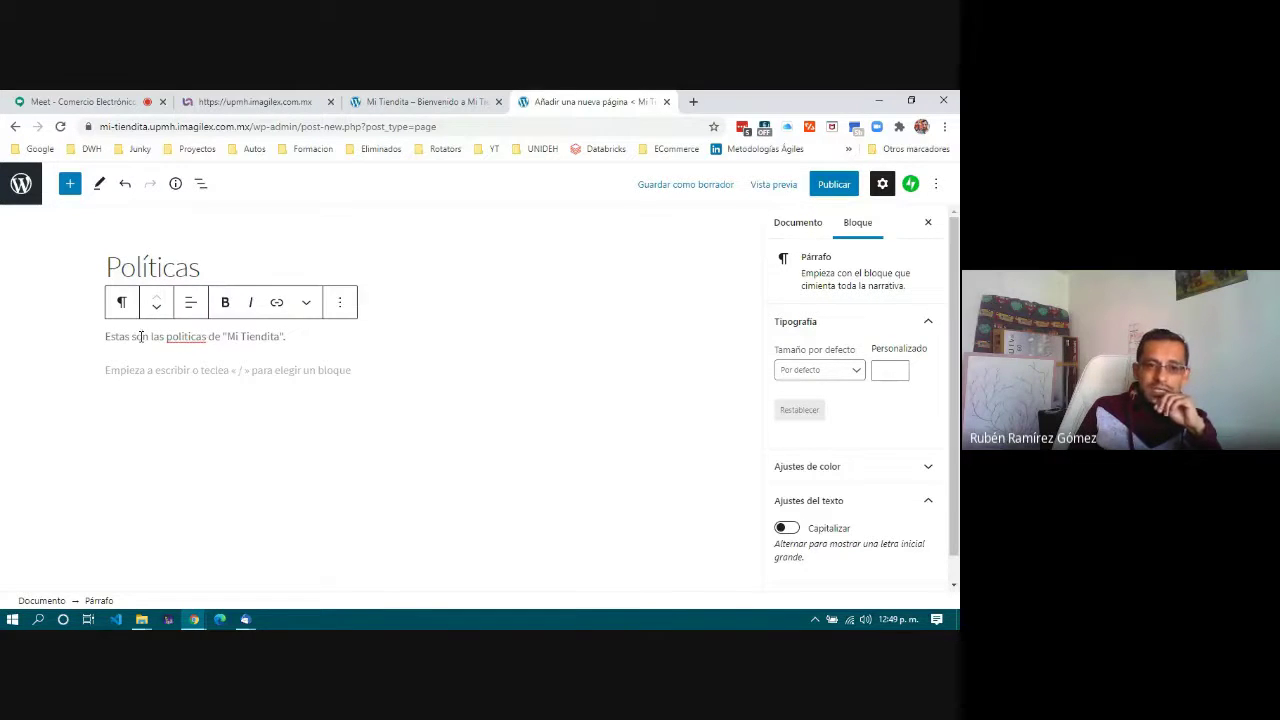
right_click(180, 336)
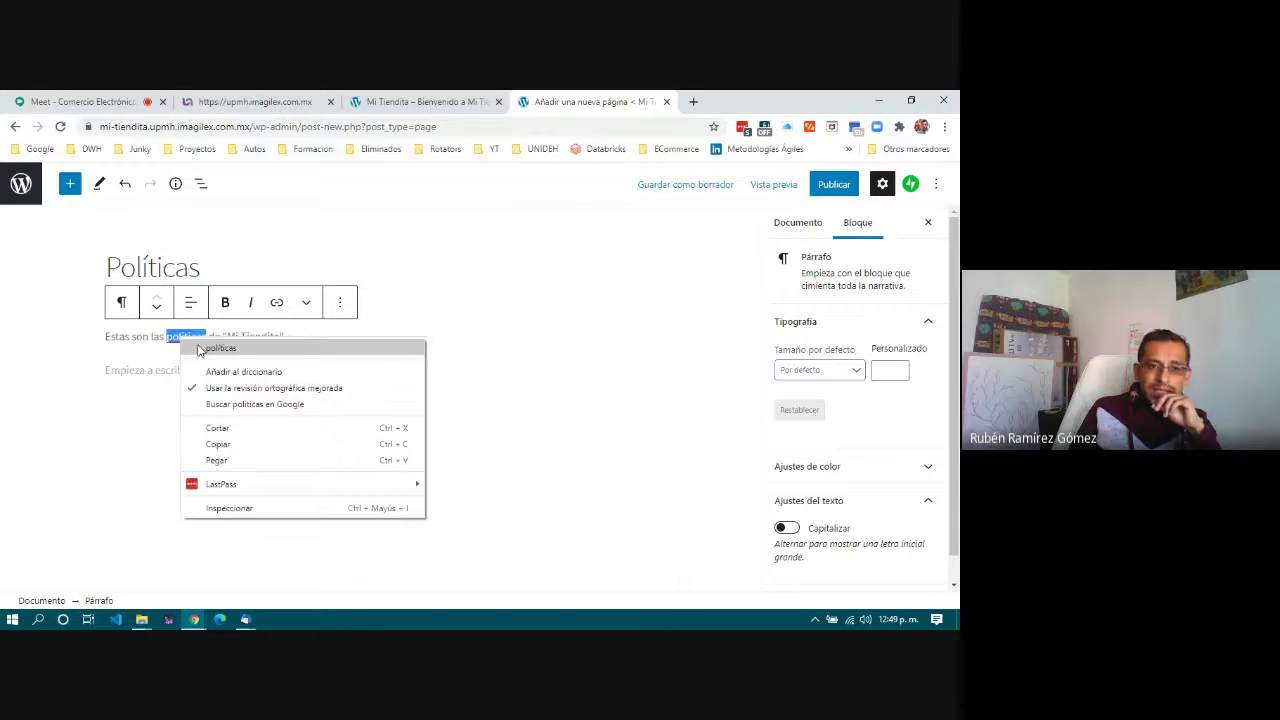
click(203, 346)
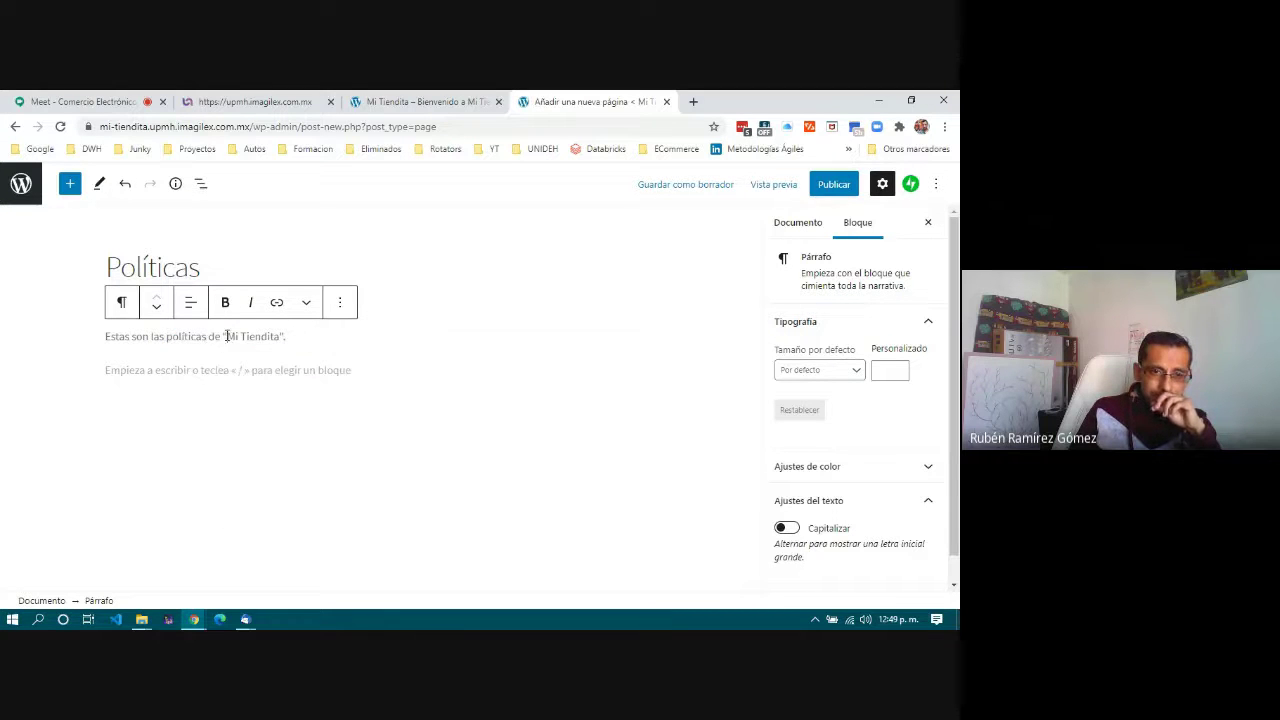
- Format the words "Mi Tiendita" in the paragraph as bold with red text colour
drag(227, 336, 288, 336)
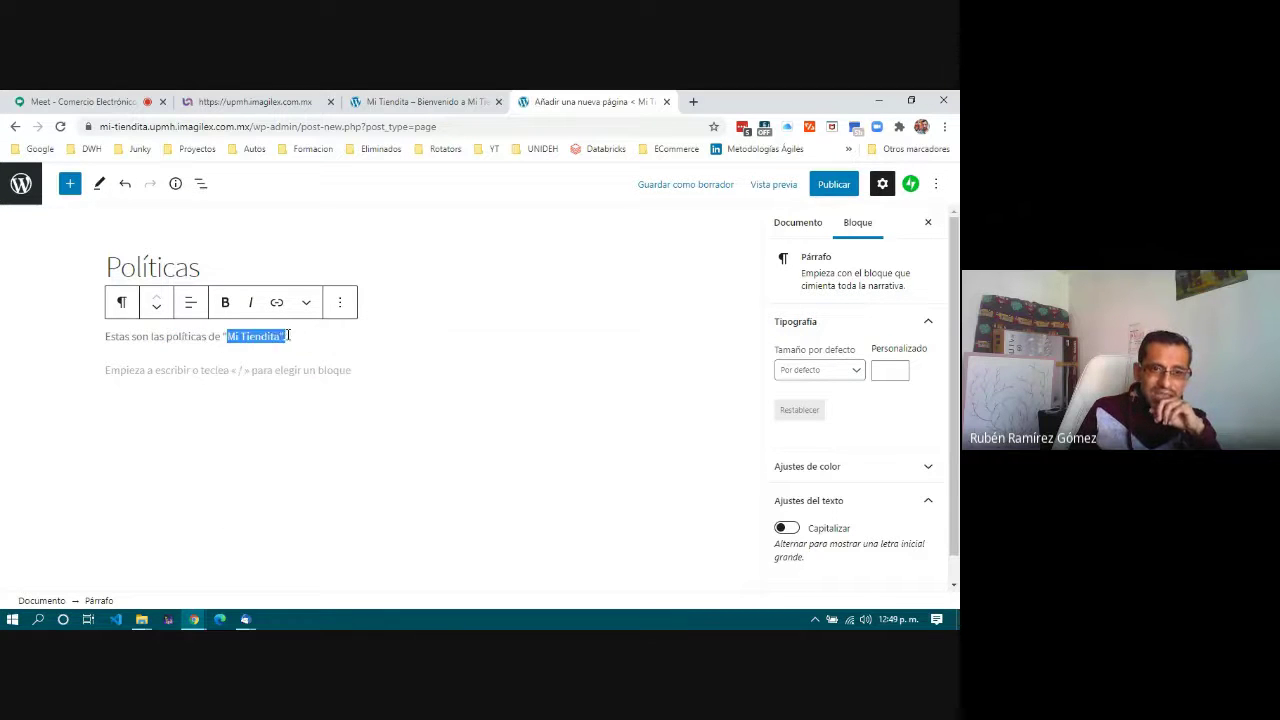
click(226, 303)
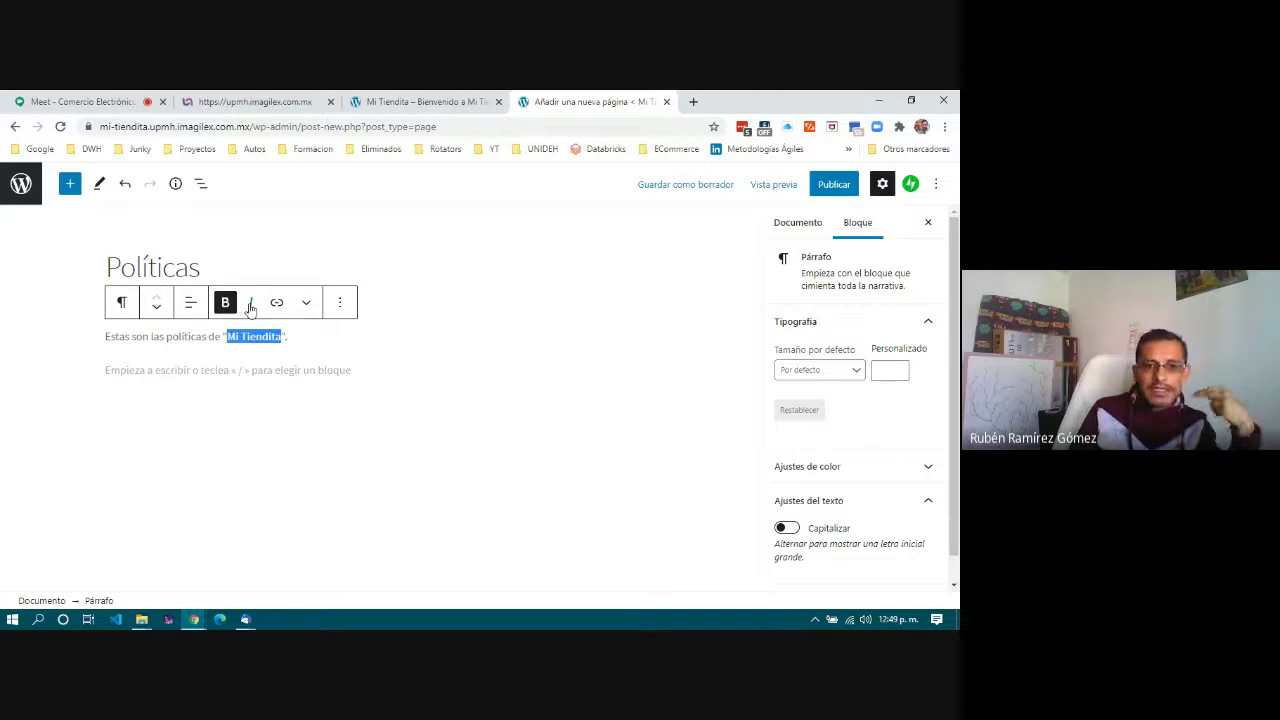
click(307, 302)
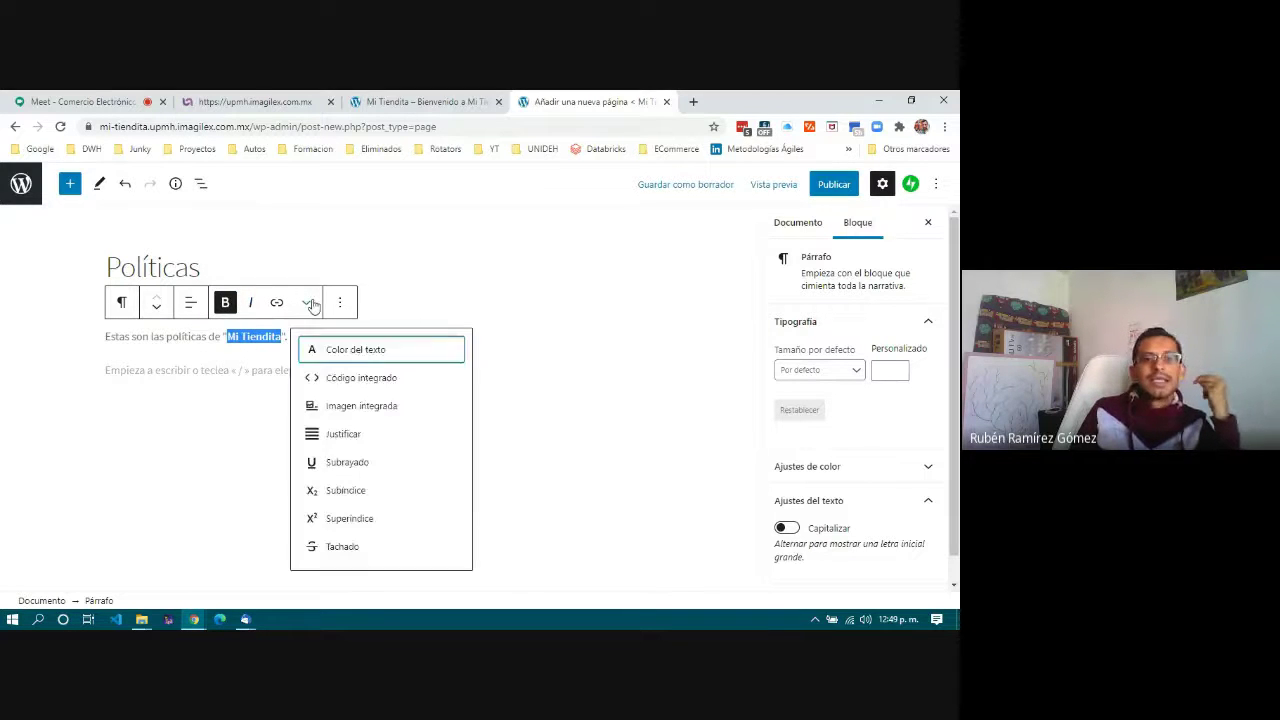
click(349, 350)
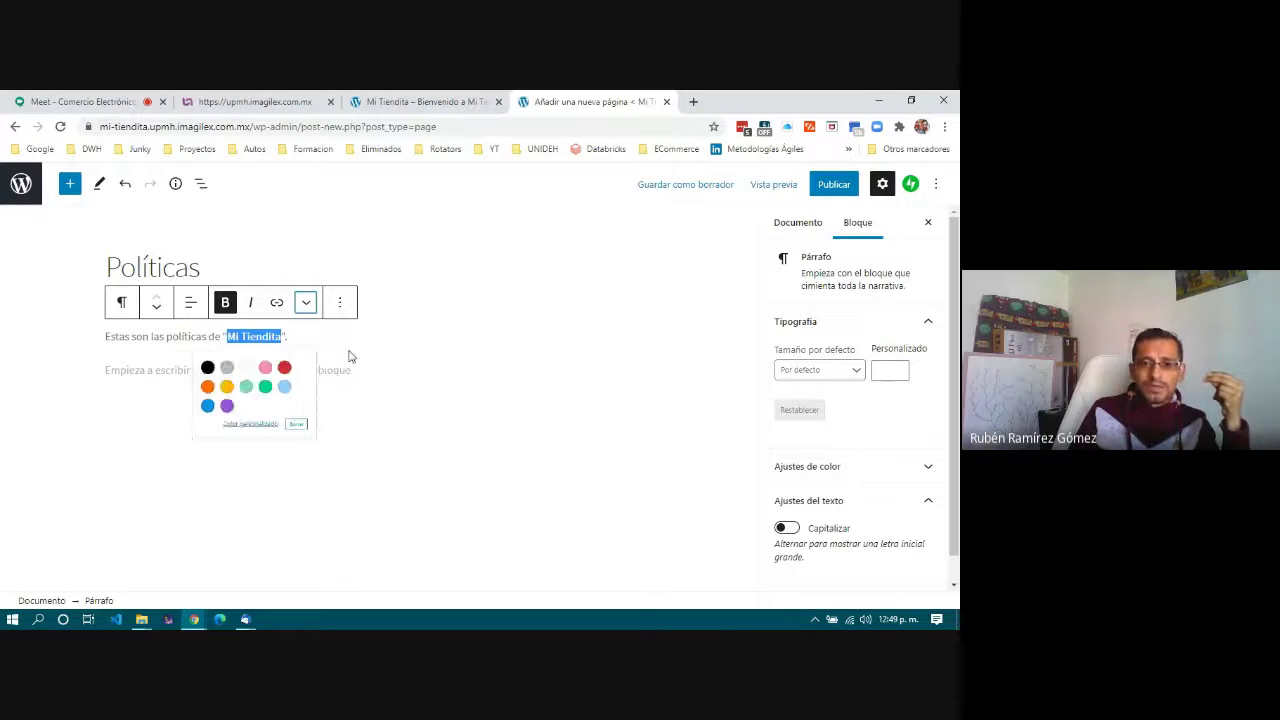
click(298, 385)
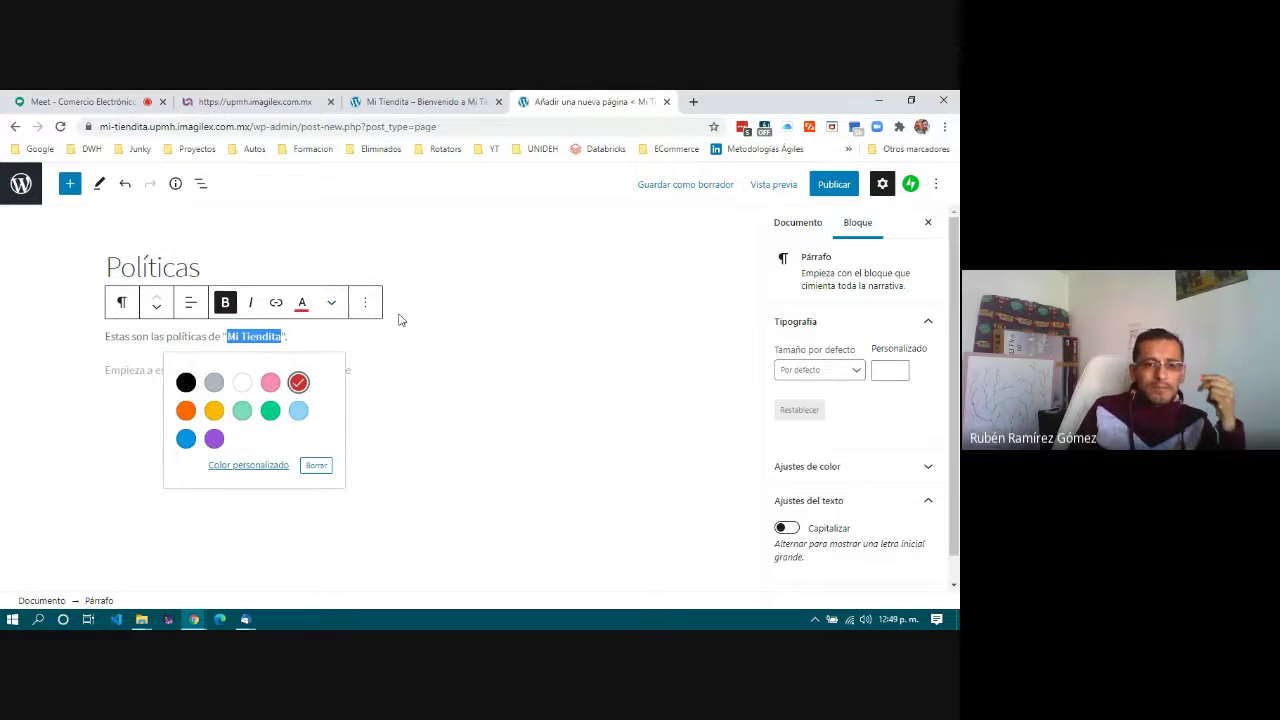
click(391, 362)
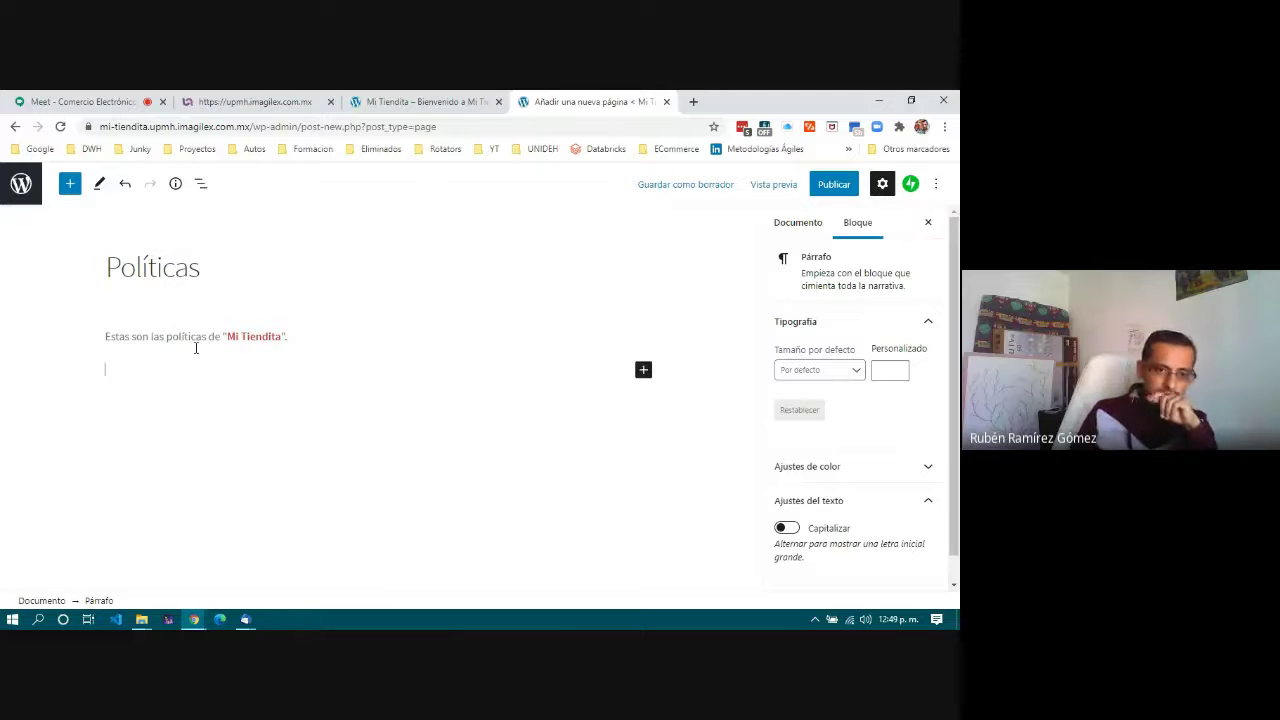
- Transform the 'Estas son las políticas de "Mi Tiendita".' paragraph into a heading block
click(191, 340)
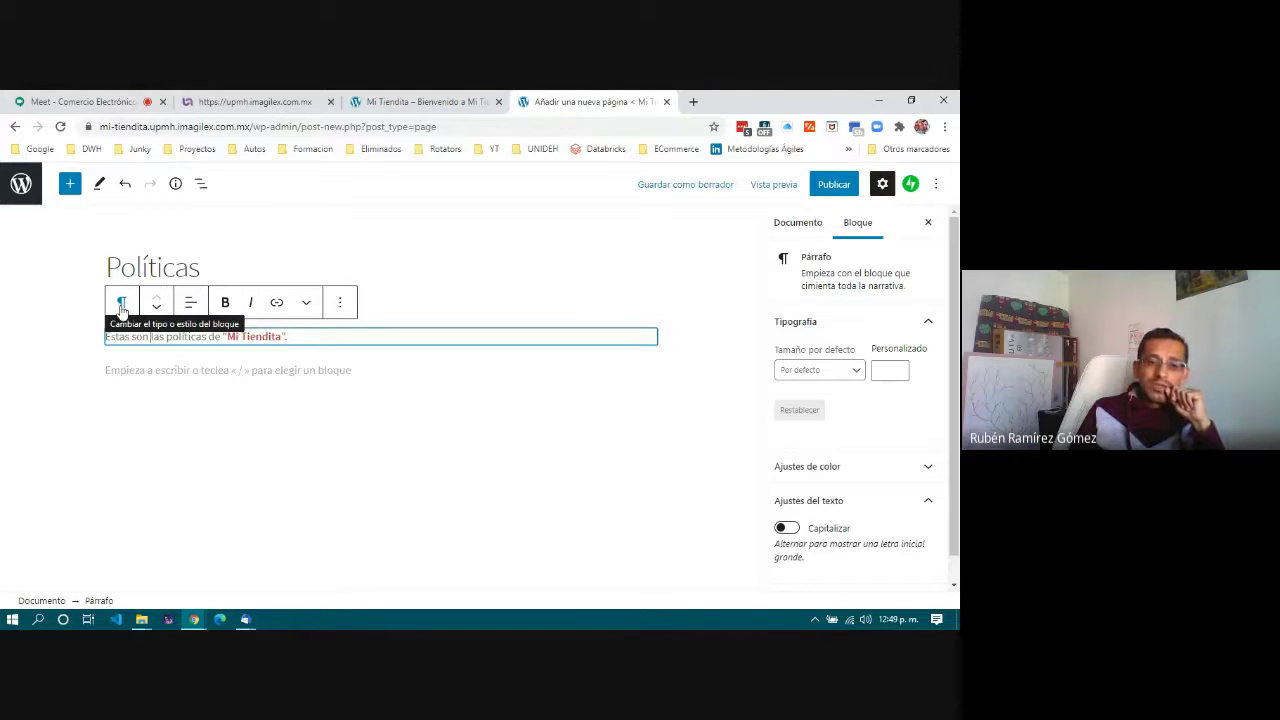
click(121, 305)
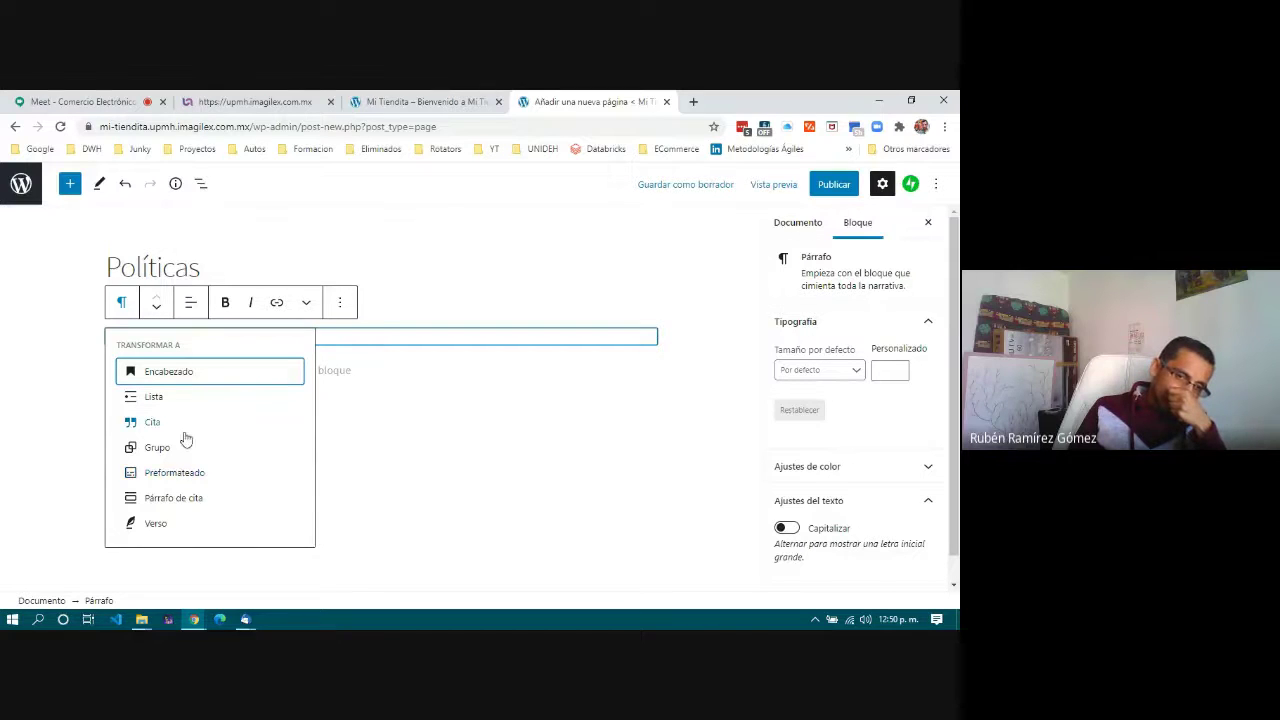
click(195, 375)
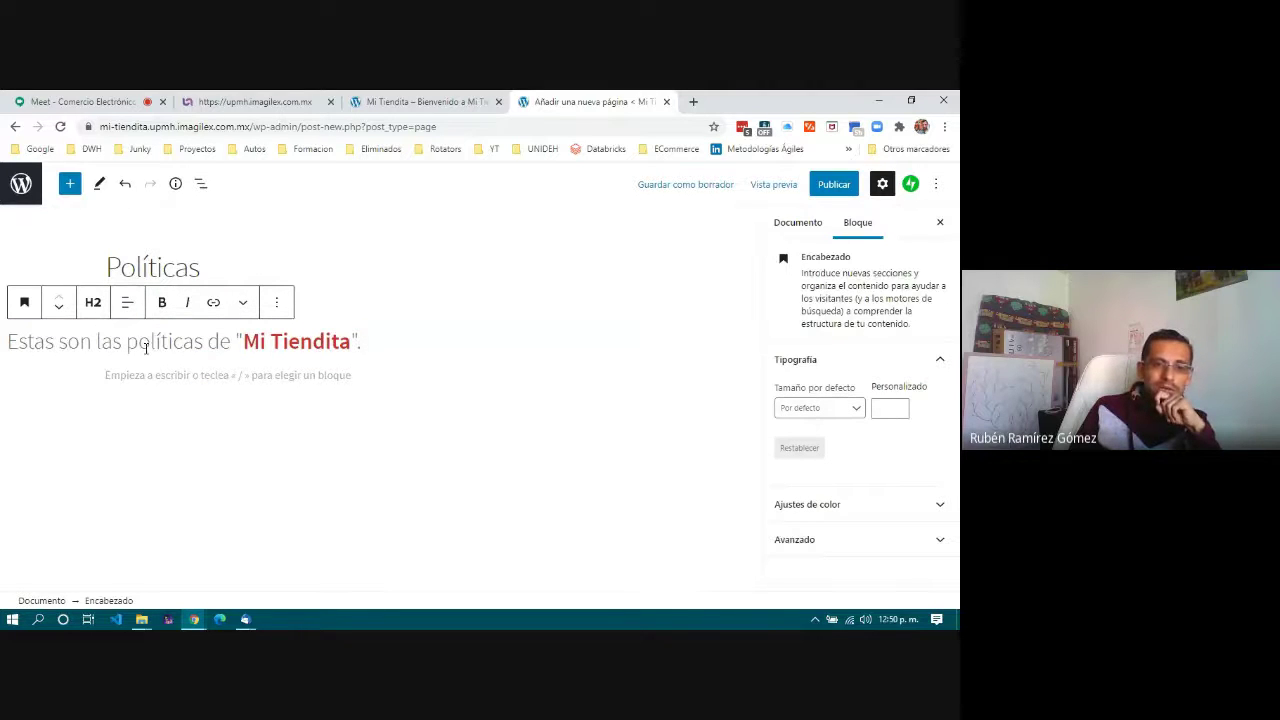
click(100, 401)
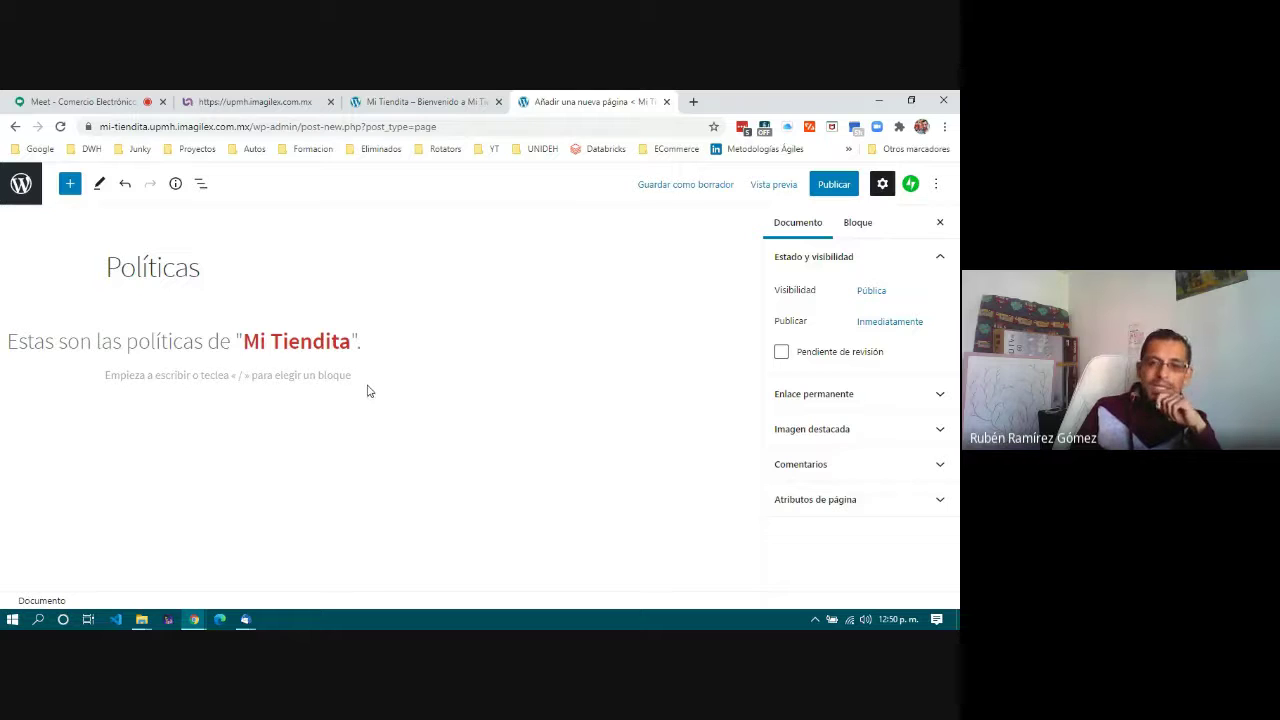
- Search Google for "lorem ipsum" in a new browser tab and open the lipsum.com site
click(693, 101)
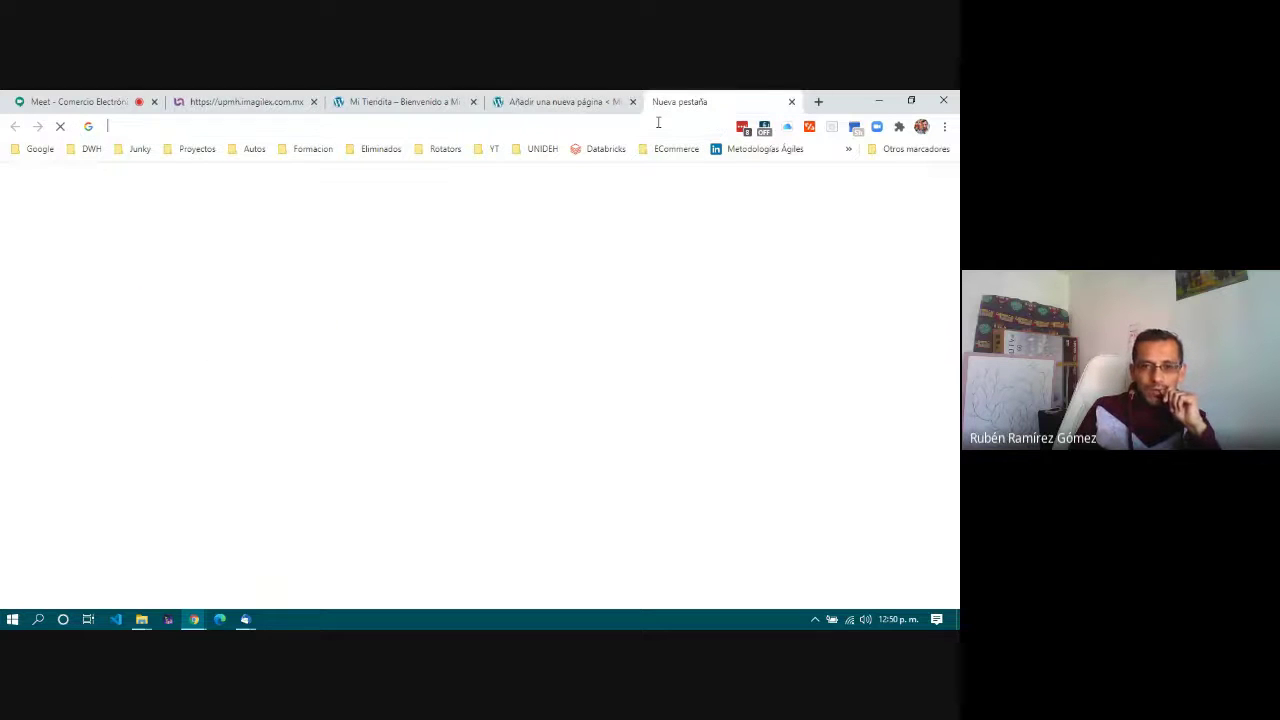
click(659, 122)
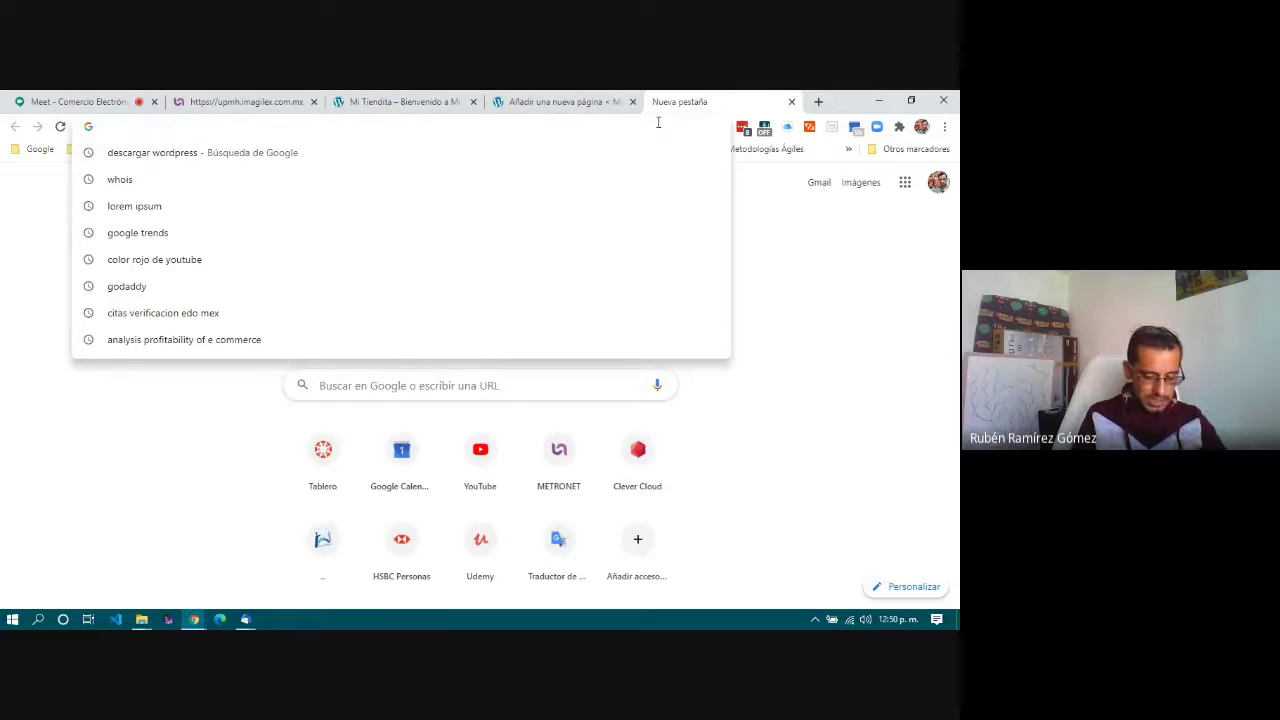
text(lorem ipsum)
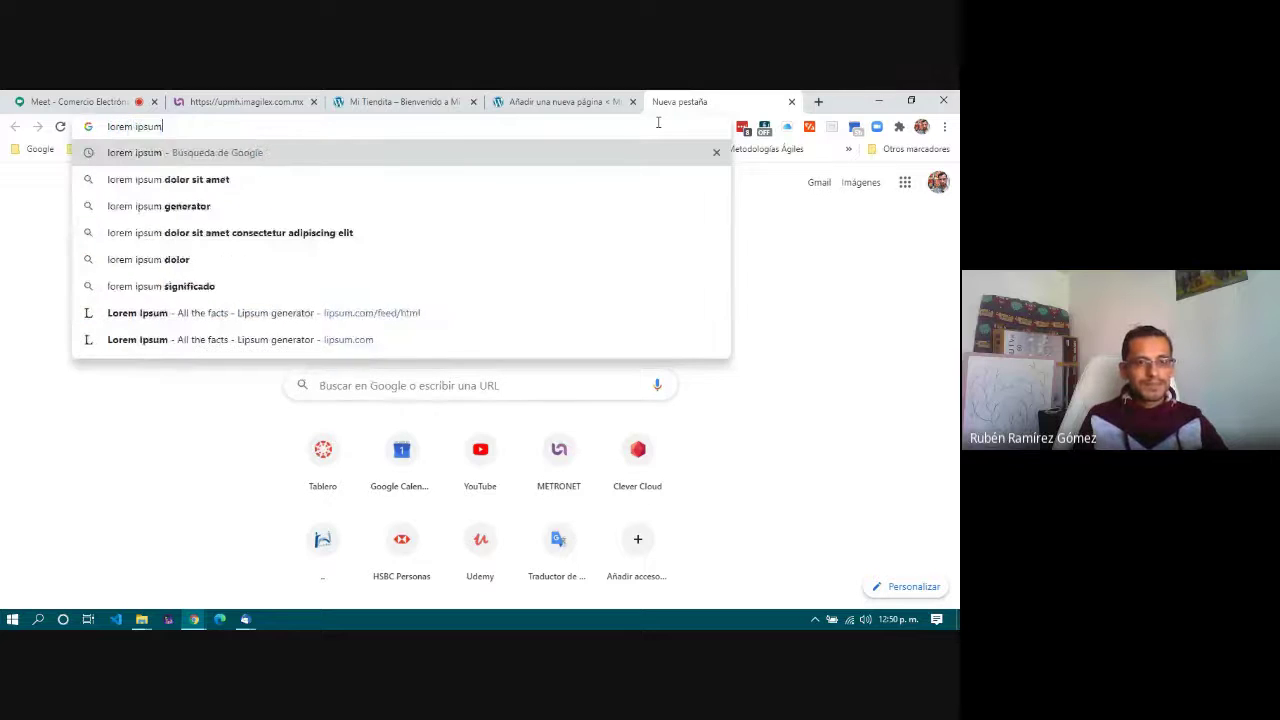
key(Return)
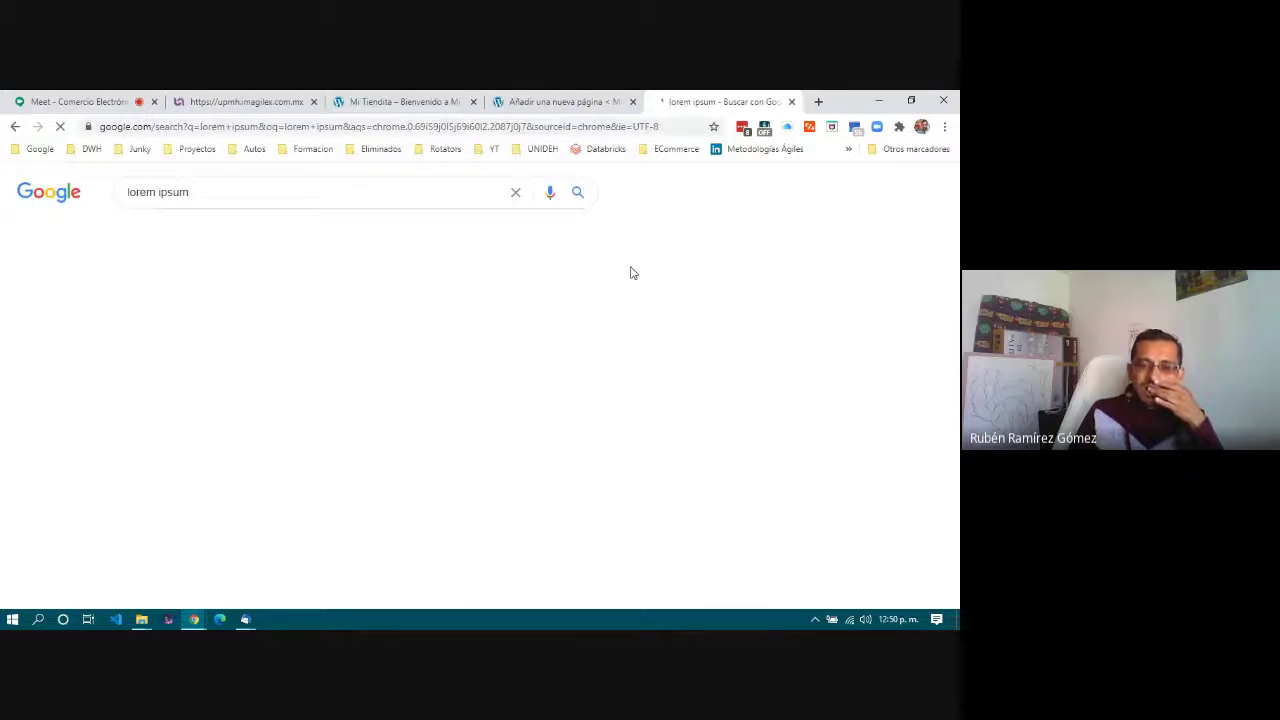
click(358, 312)
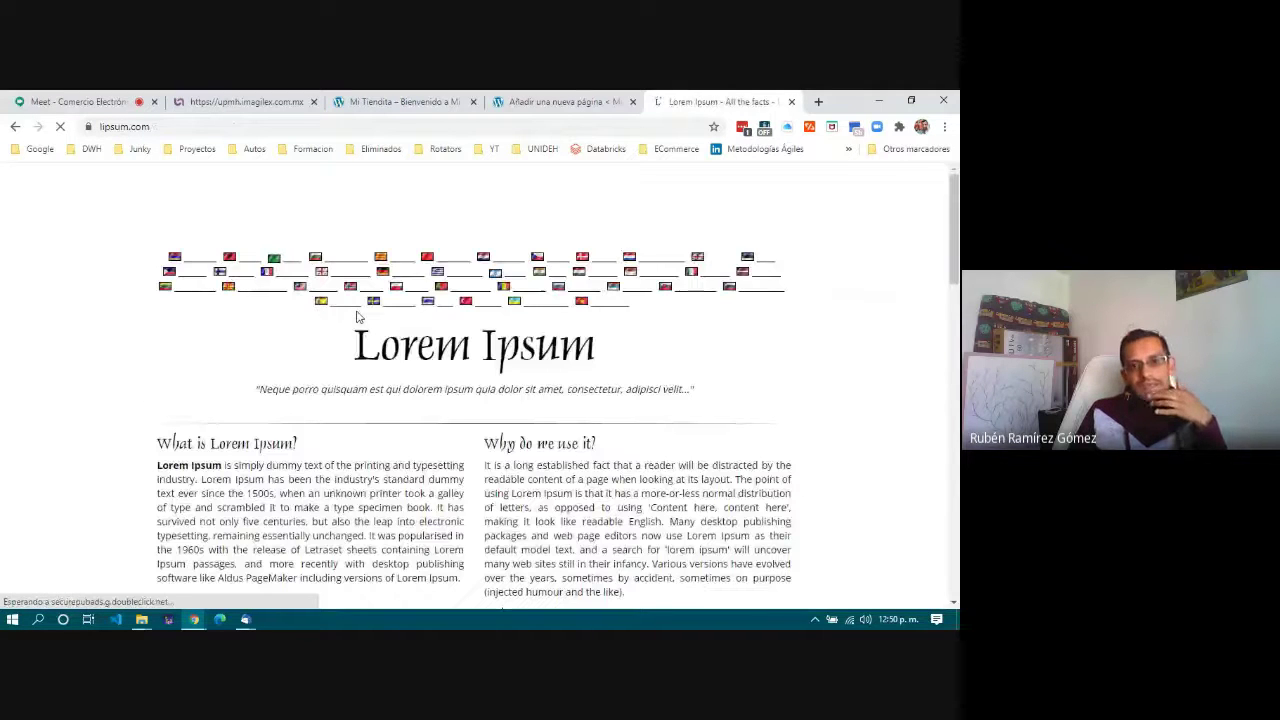
- Generate Lorem Ipsum placeholder text on lipsum.com and copy all five paragraphs
scroll(445, 441, down, 5)
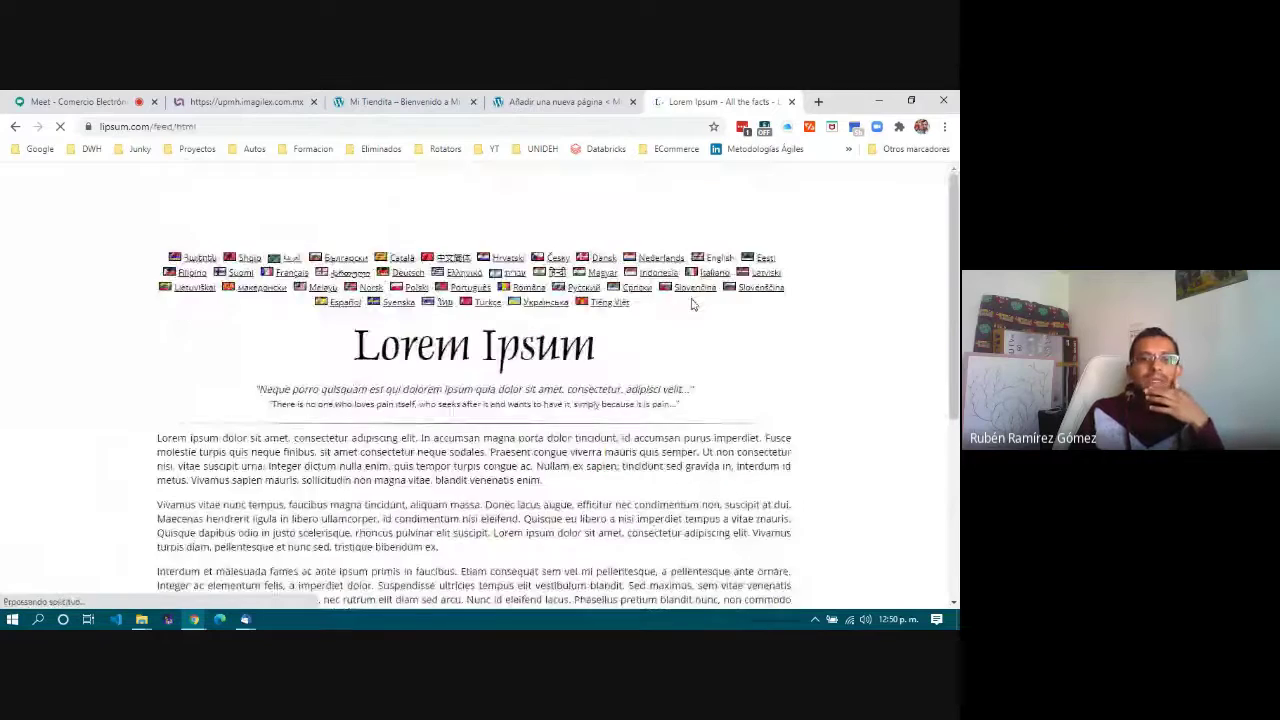
scroll(410, 425, down, 2)
scroll(410, 425, down, 1)
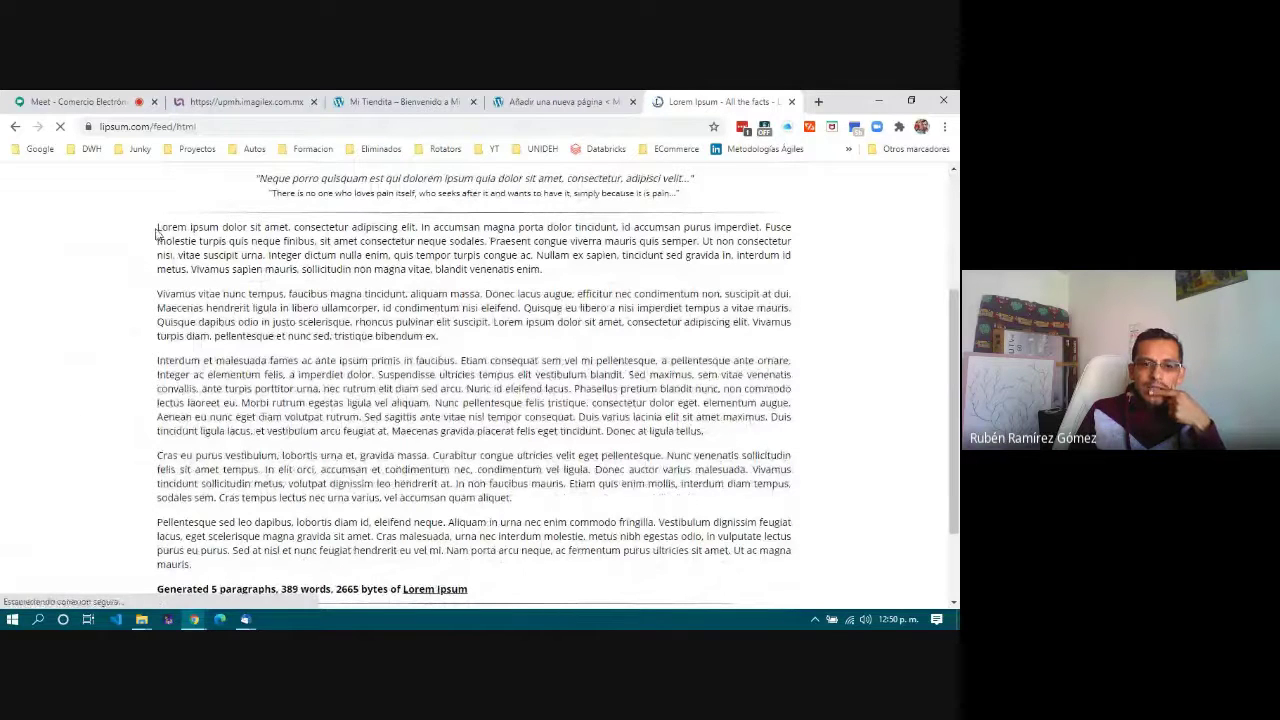
drag(157, 231, 229, 569)
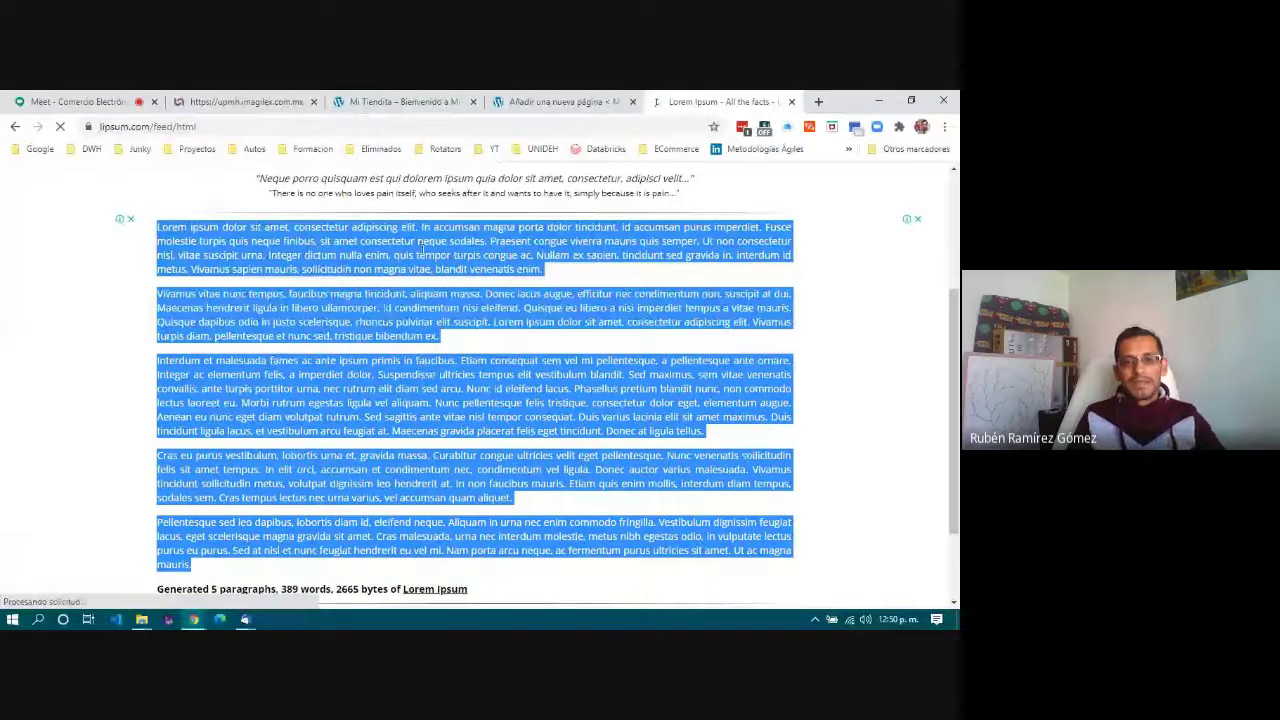
- Paste the copied Lorem Ipsum paragraphs into the empty block below the heading on the Políticas page
click(527, 100)
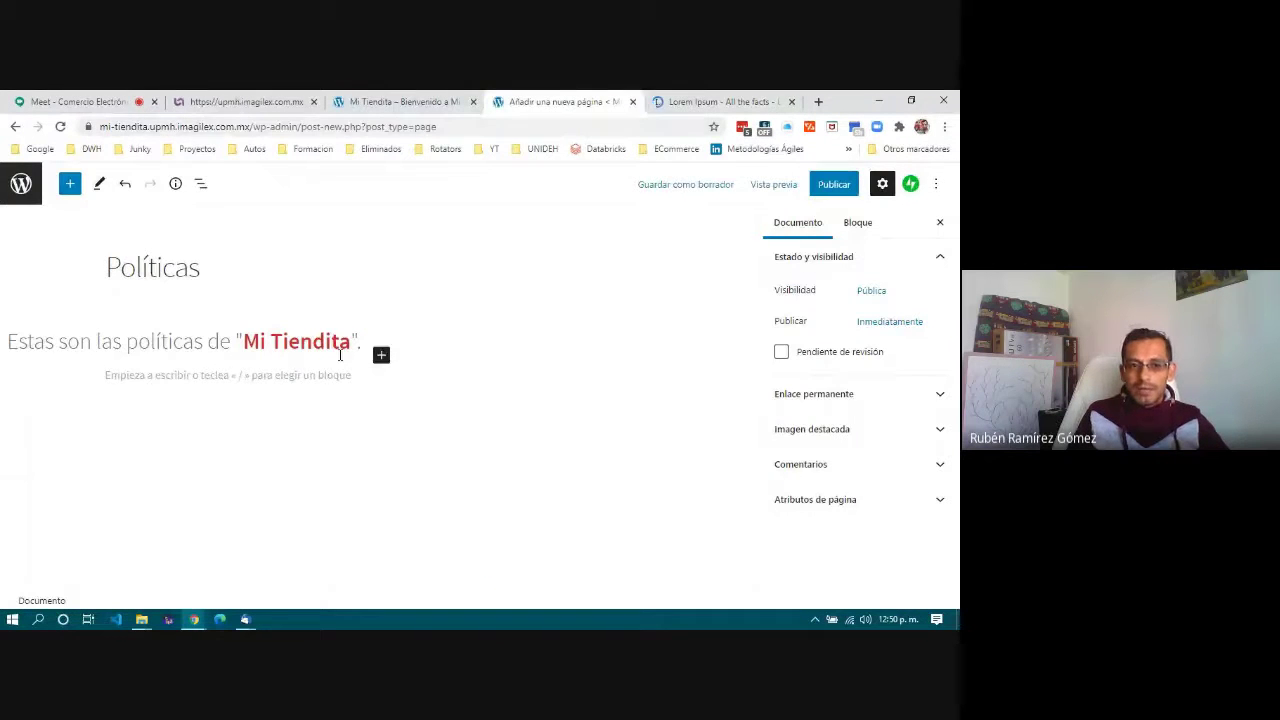
click(316, 377)
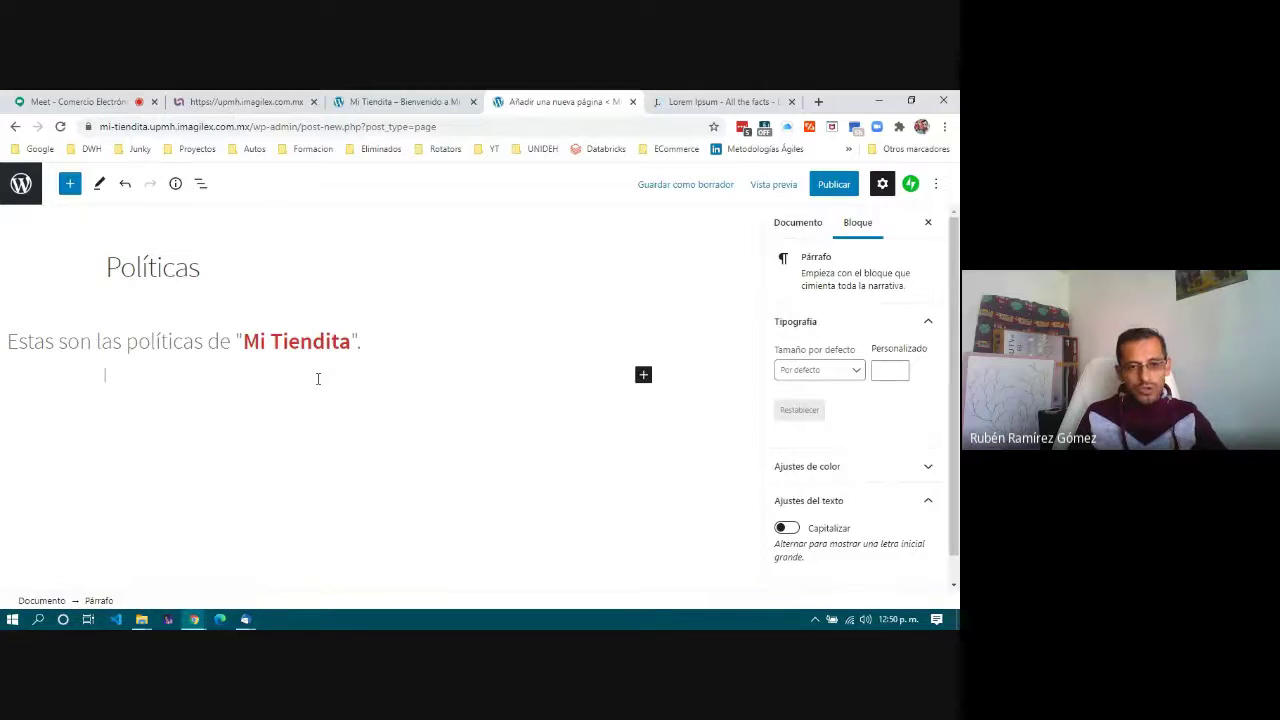
key(ctrl+v)
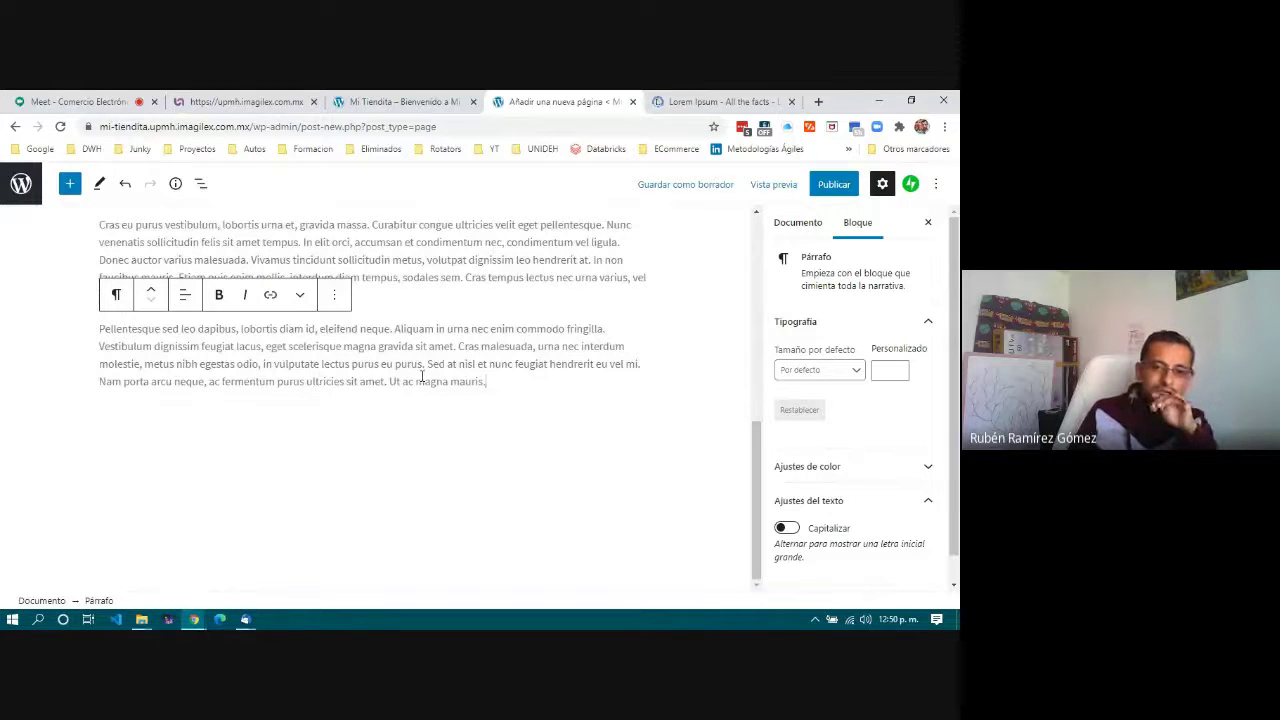
- Review the pasted Lorem Ipsum paragraphs from the page title to the last block
scroll(421, 376, up, 5)
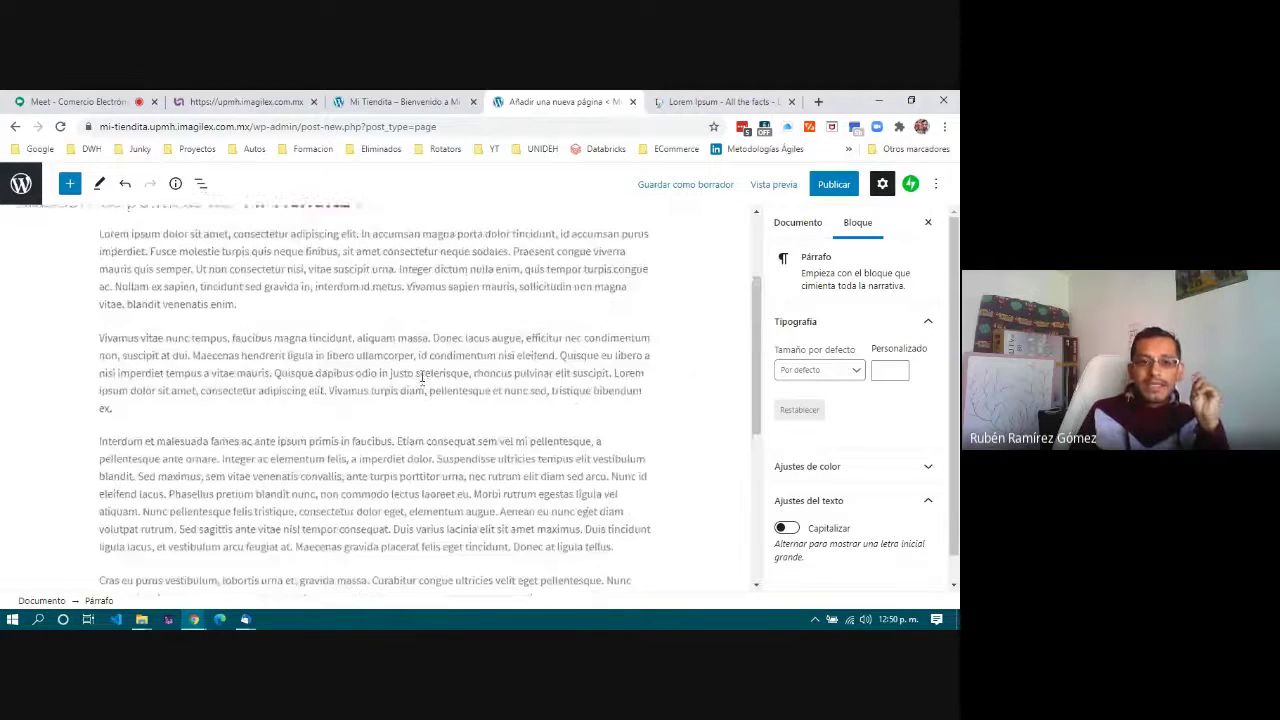
click(200, 430)
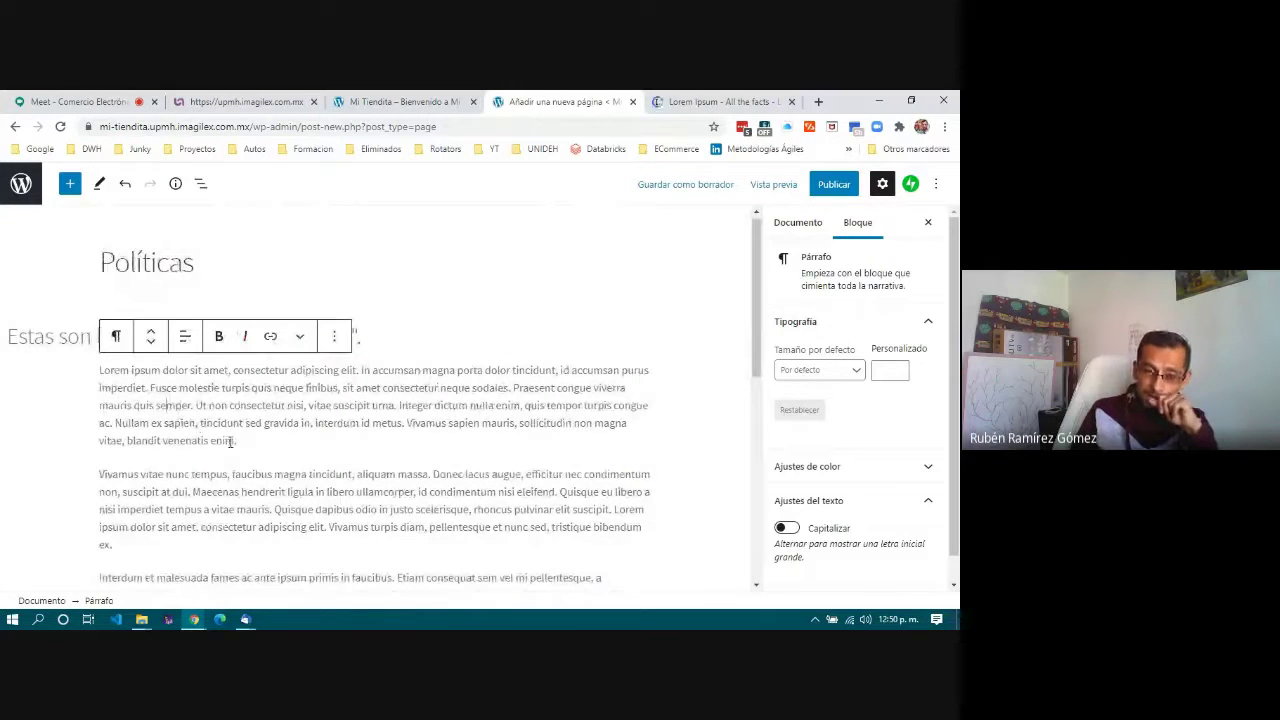
scroll(230, 441, down, 5)
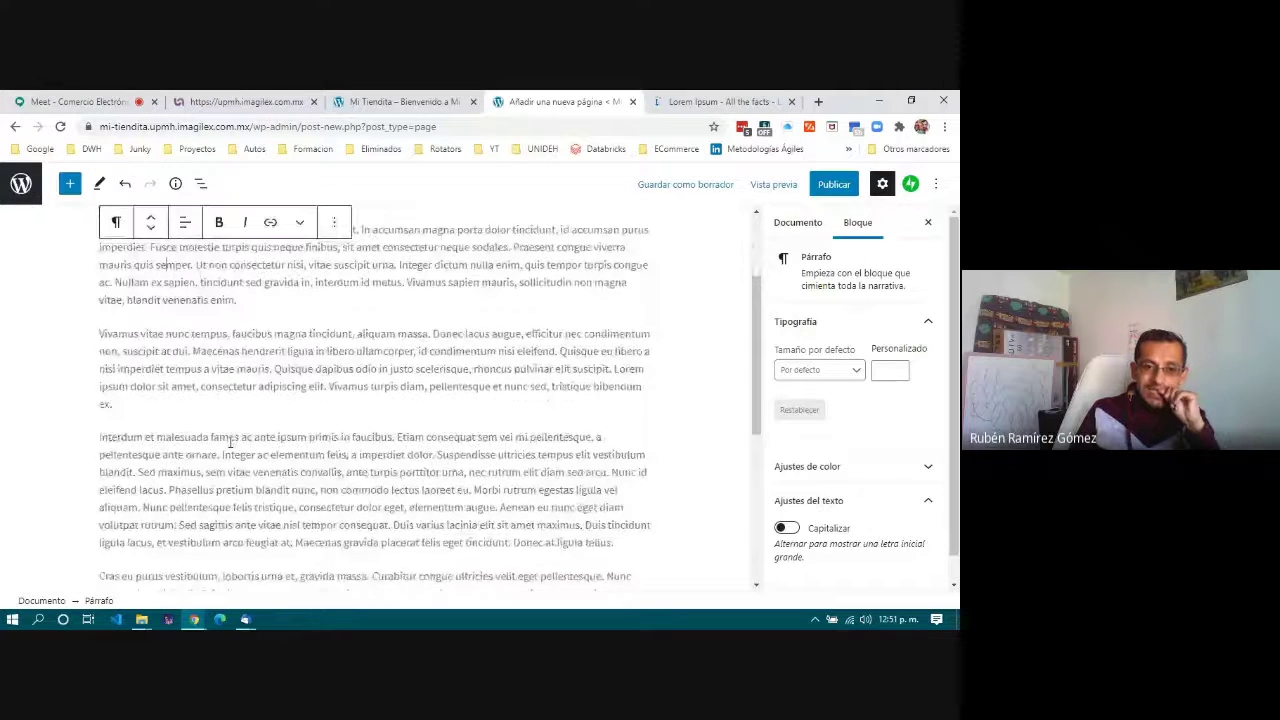
scroll(230, 441, down, 5)
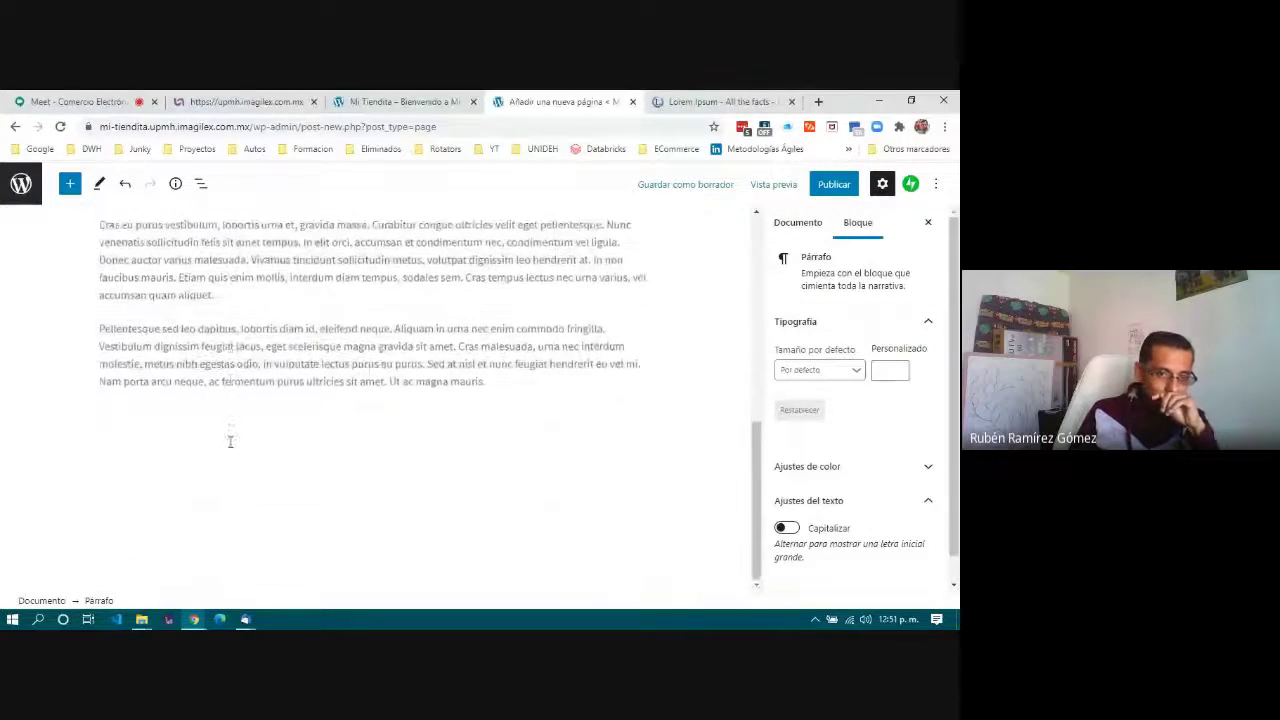
scroll(230, 441, up, 10)
scroll(230, 441, down, 3)
scroll(230, 441, up, 3)
scroll(275, 453, down, 1)
scroll(275, 453, down, 4)
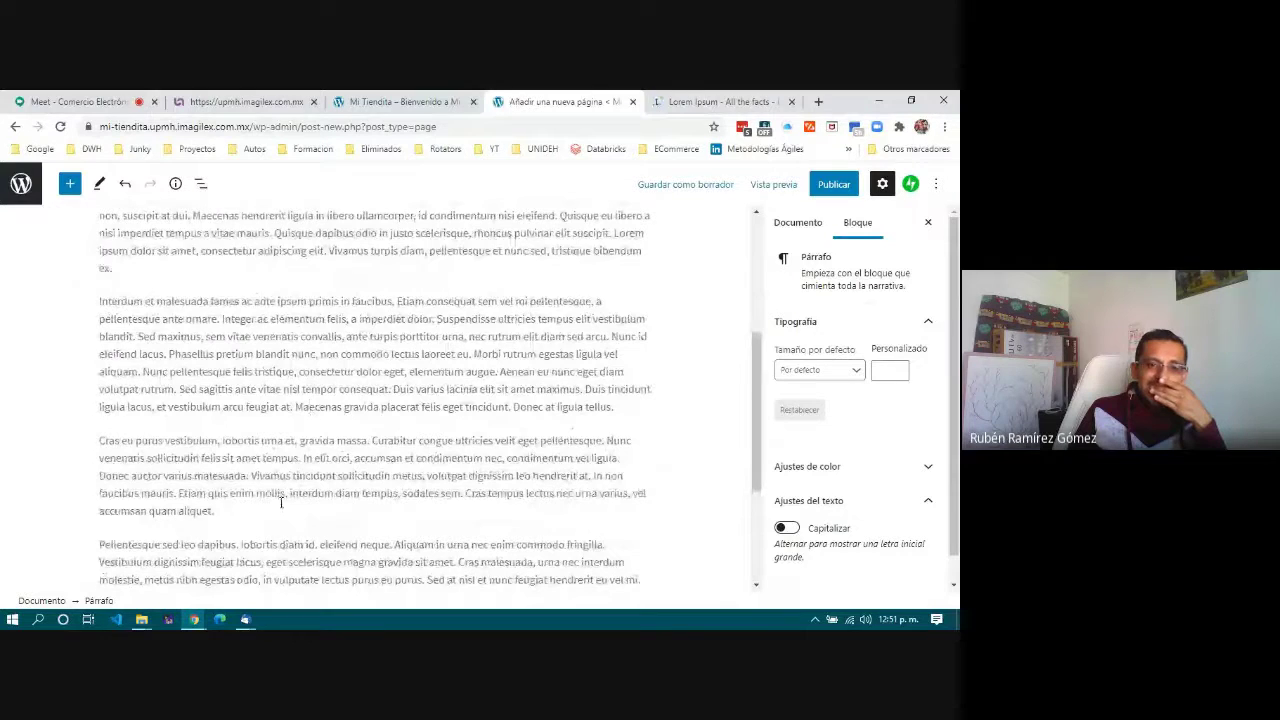
- Insert a new paragraph reading "Elemento 1" after the fourth Lorem Ipsum paragraph, which ends in "accumsan quam aliquet."
click(270, 515)
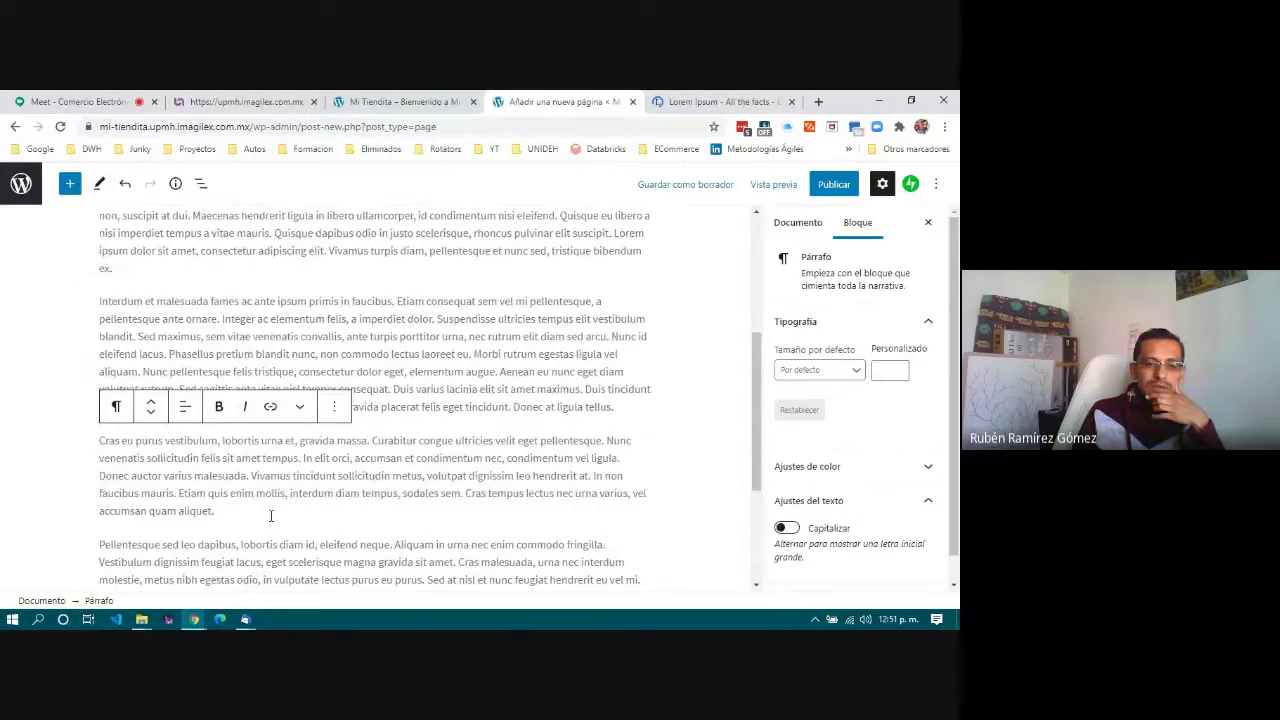
key(Return)
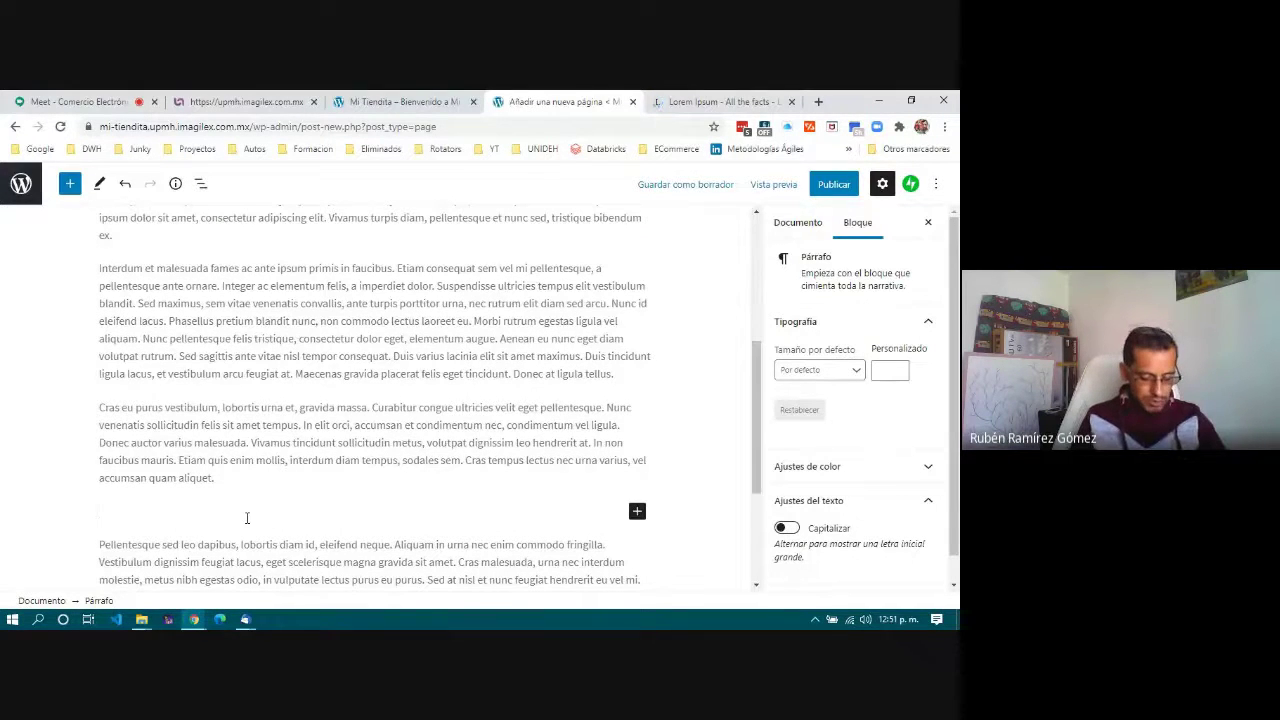
text(Elemento 1)
- Transform the "Elemento 1" paragraph into a bulleted list block
click(125, 540)
click(114, 442)
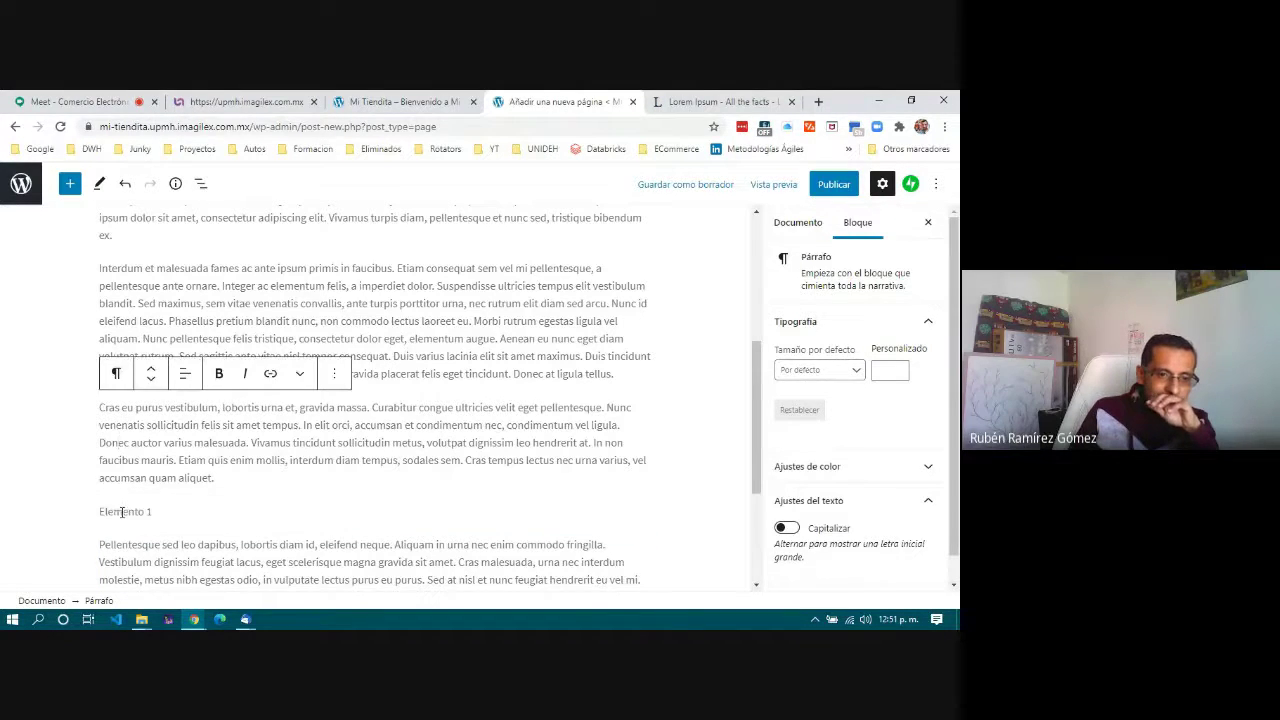
click(122, 512)
click(116, 478)
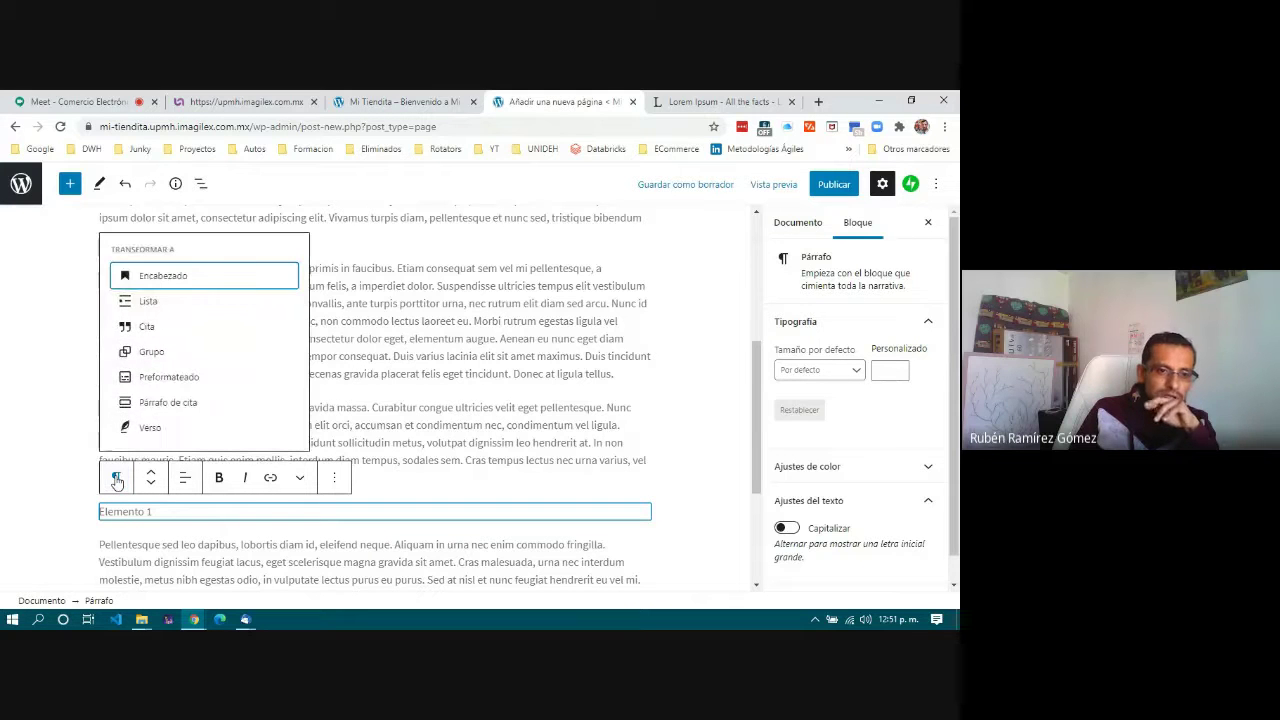
click(148, 304)
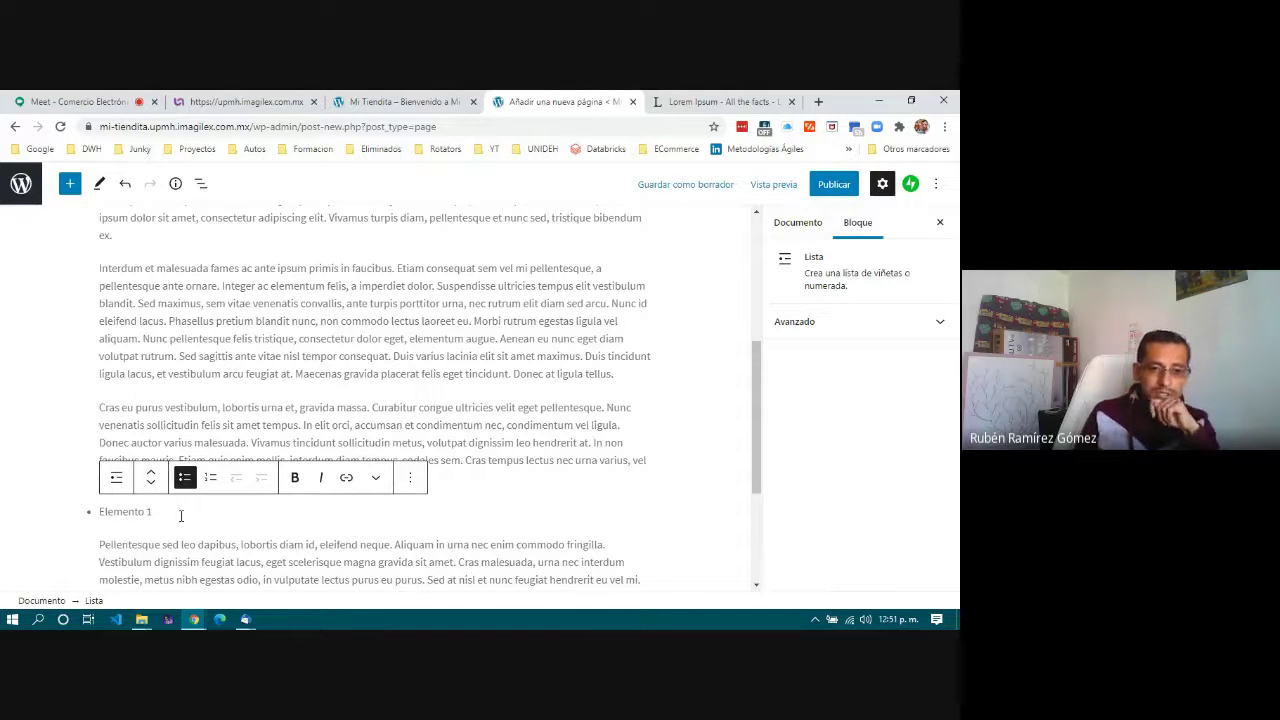
- Add three more items to the list: "Elemento 2", "Elemento 3" and a second "Elemento 3"
key(Return)
text(Elemento)
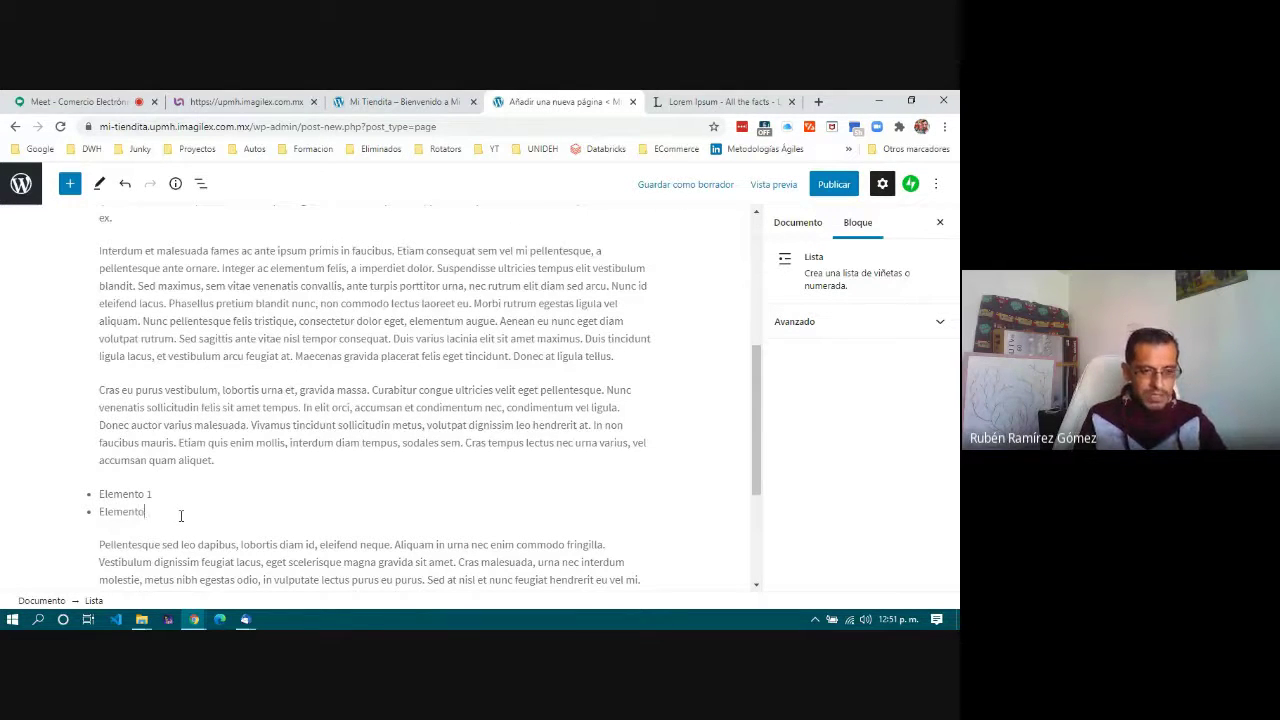
text( 2)
key(Return)
text(Elemento 3)
key(Return)
text(Element)
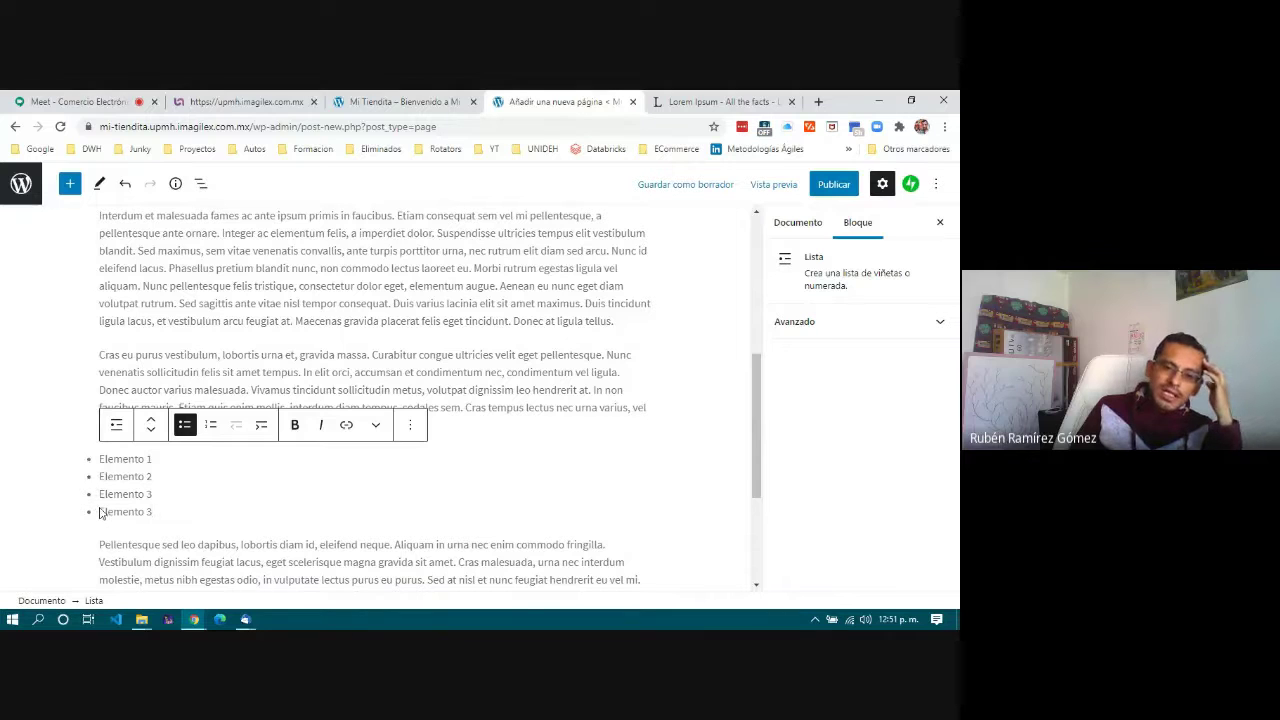
- Convert the list to a numbered one, and try indenting its last item before moving it back out
click(211, 426)
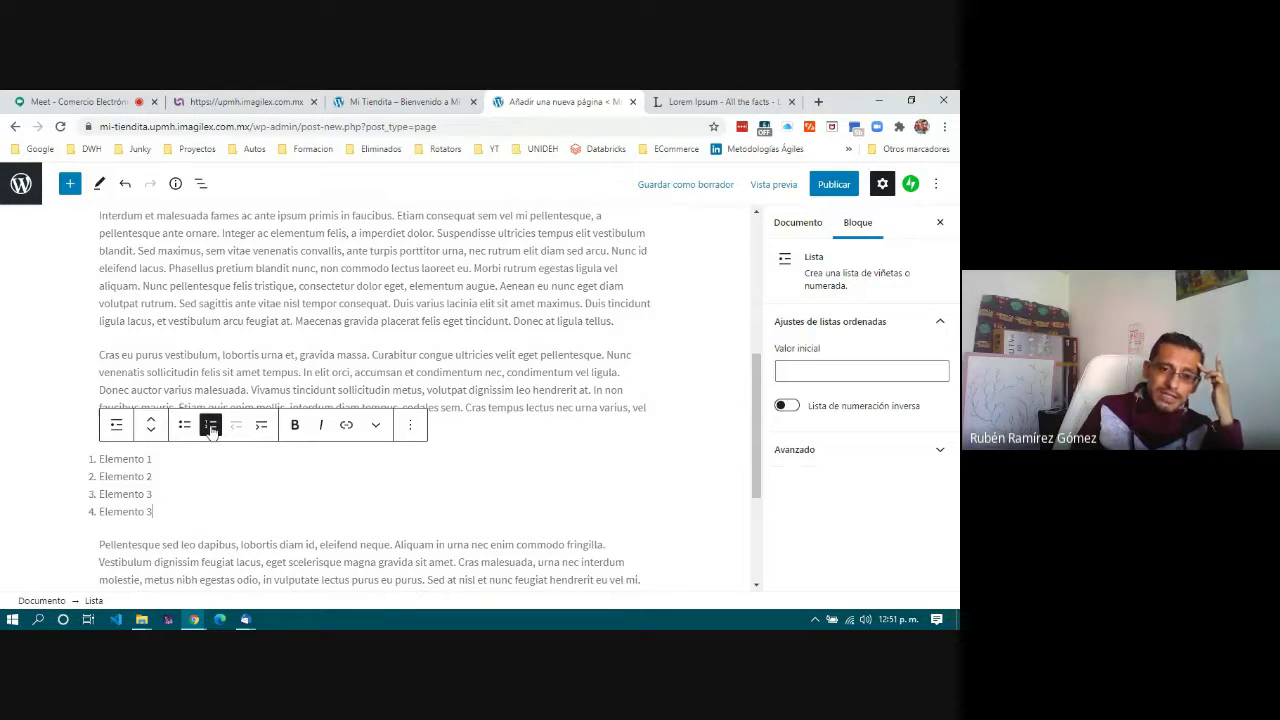
click(261, 427)
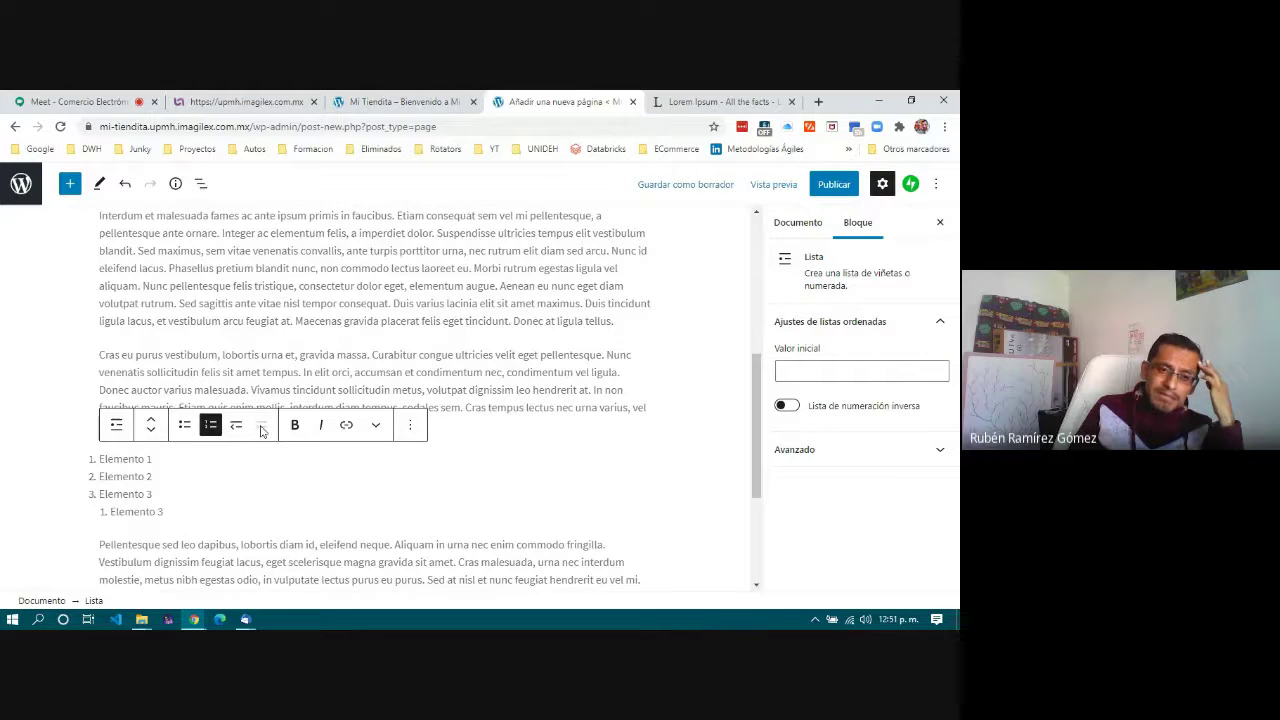
click(236, 426)
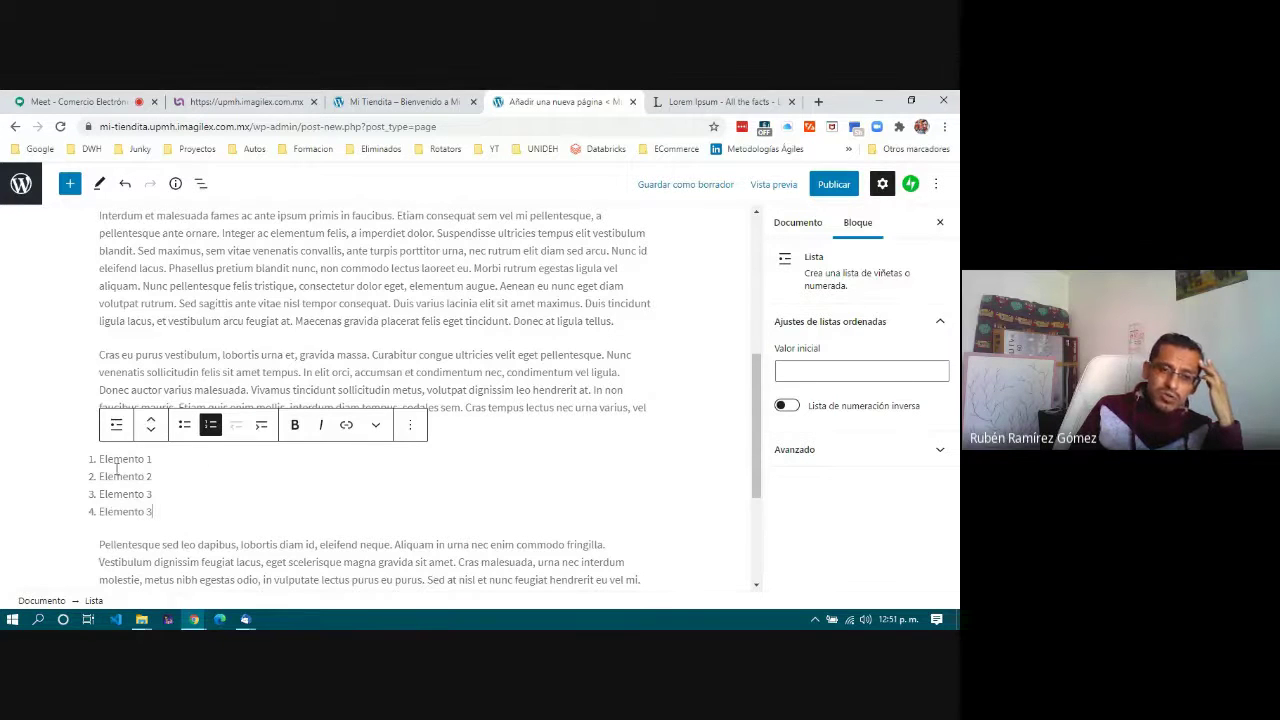
click(257, 365)
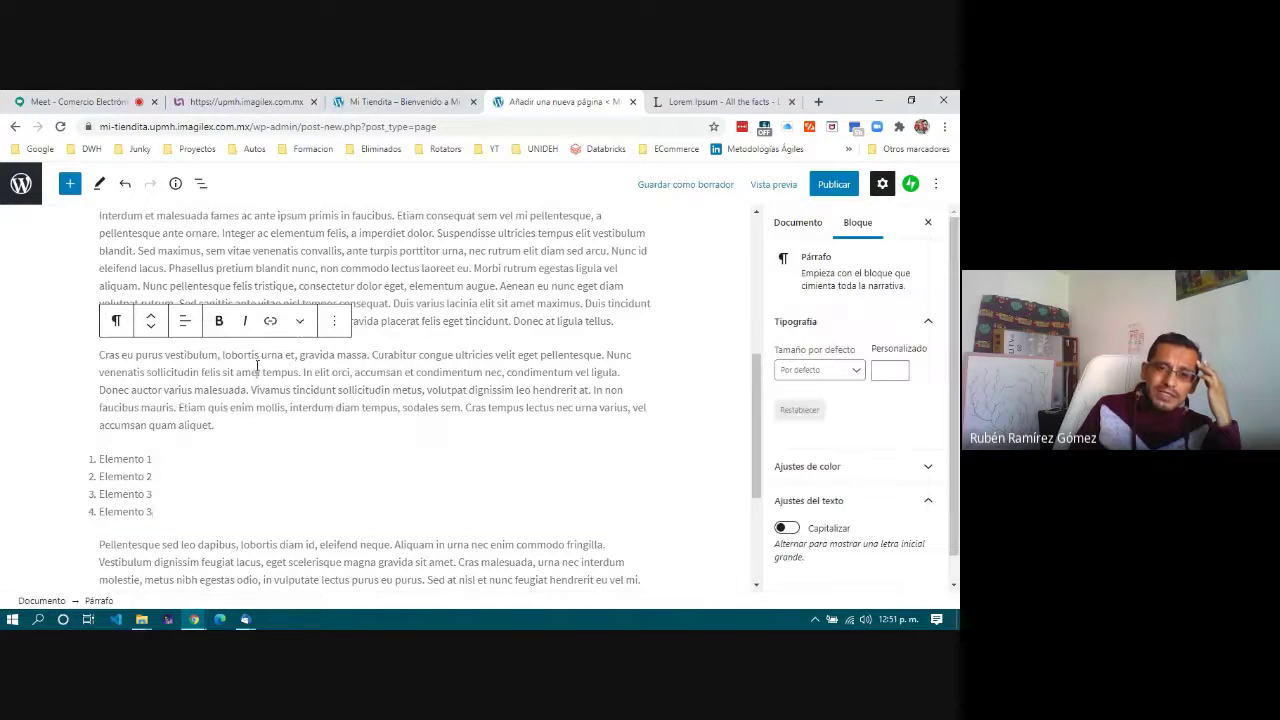
click(300, 321)
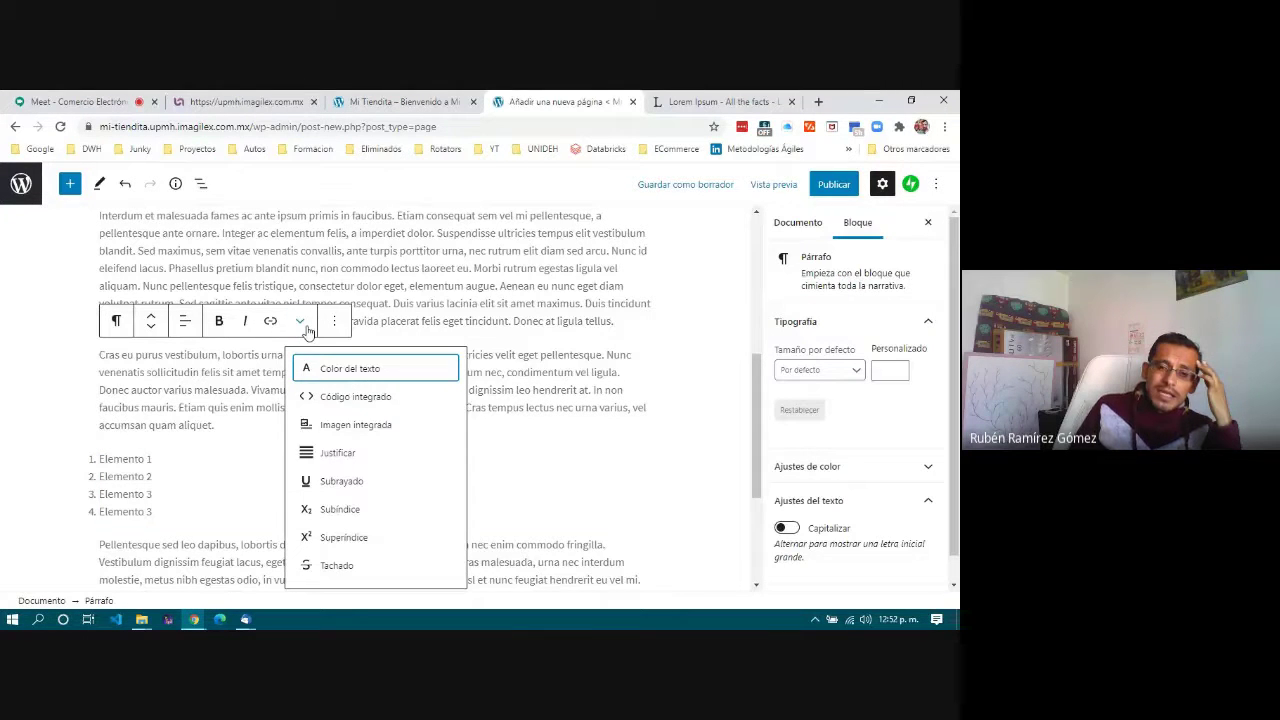
click(335, 322)
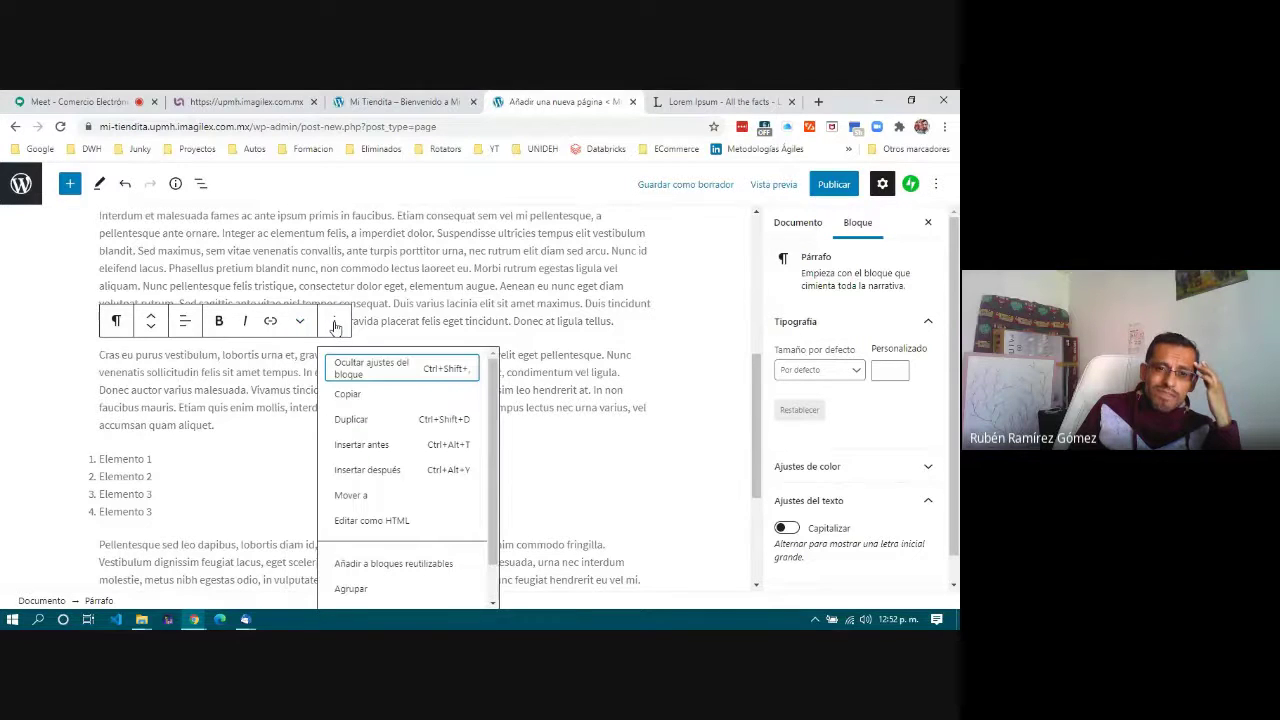
click(208, 373)
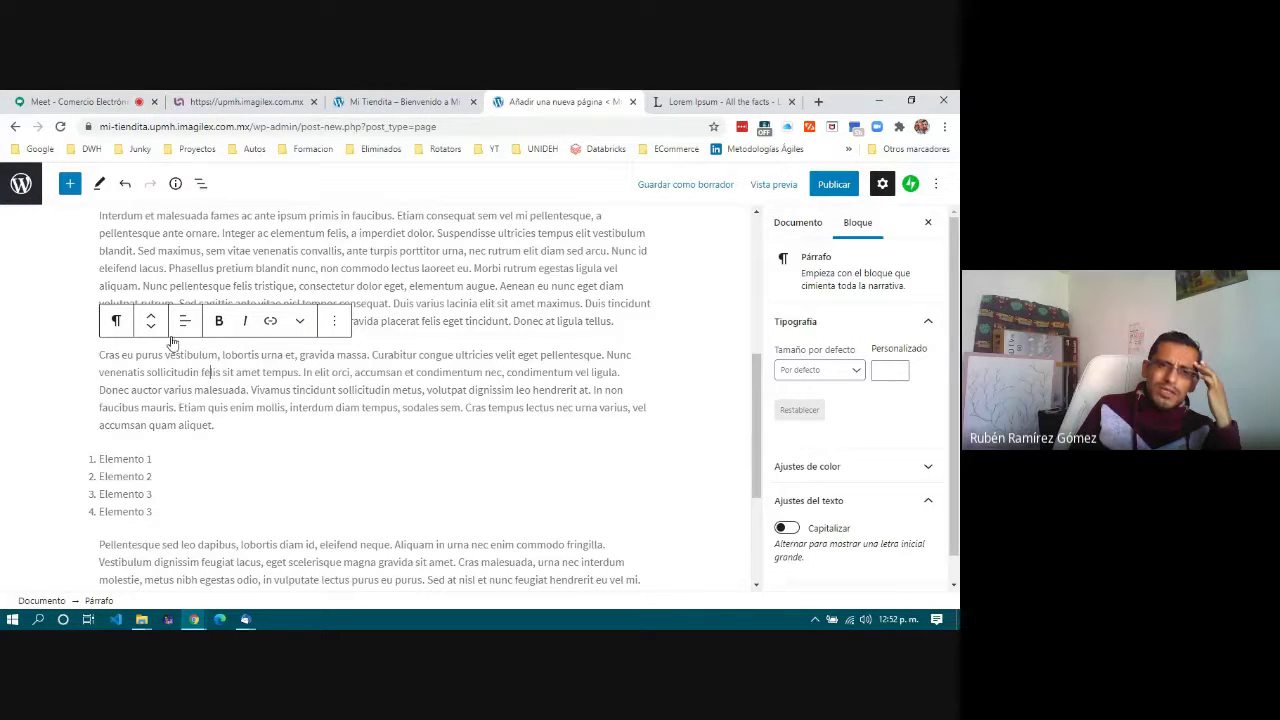
click(186, 477)
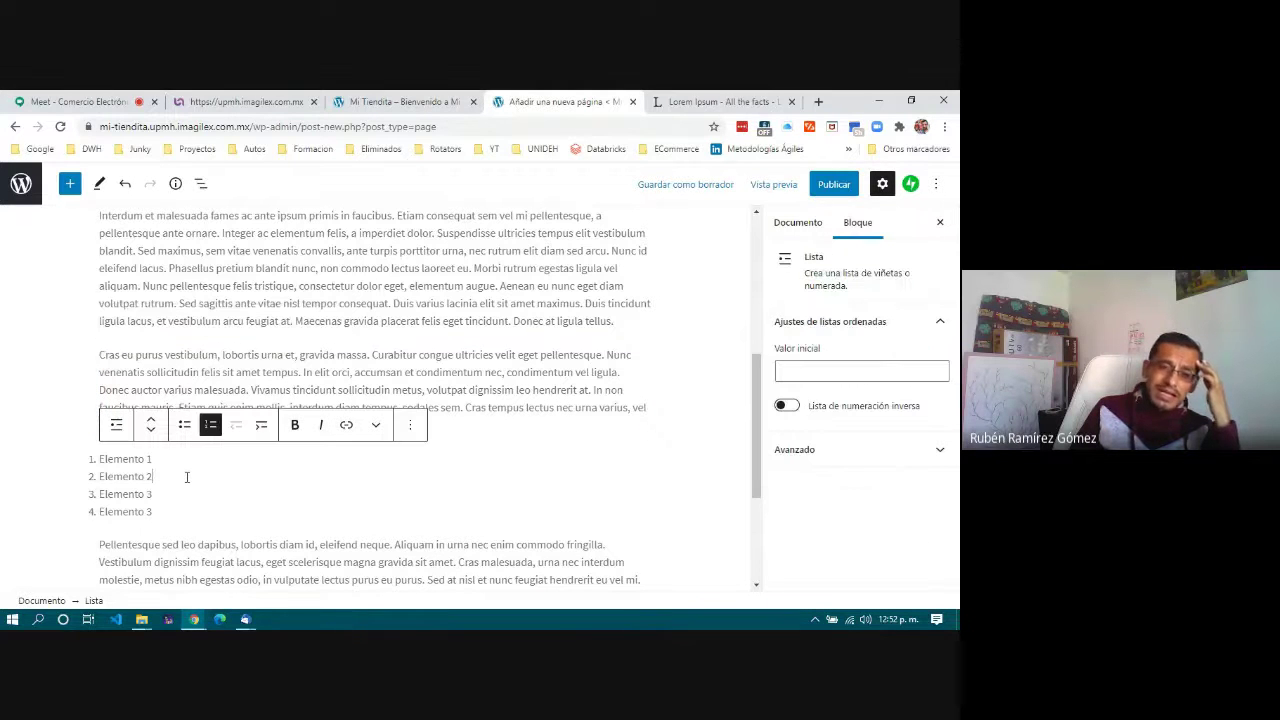
click(272, 388)
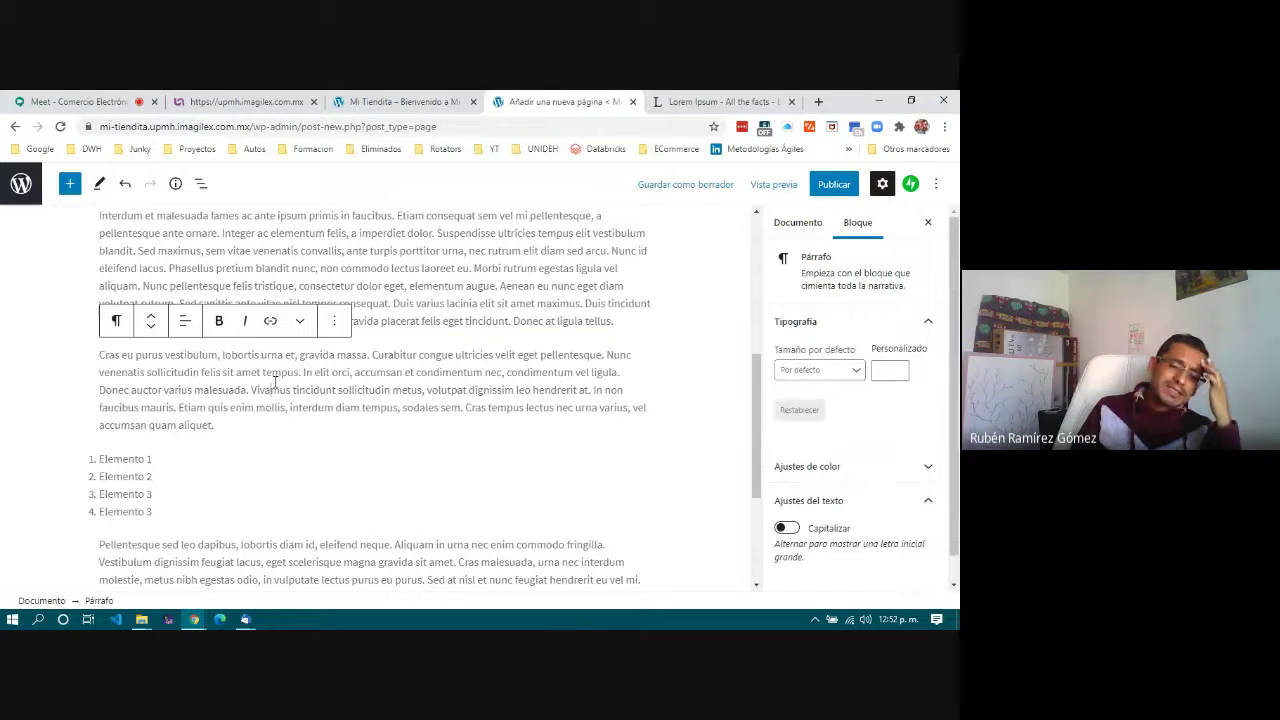
click(177, 458)
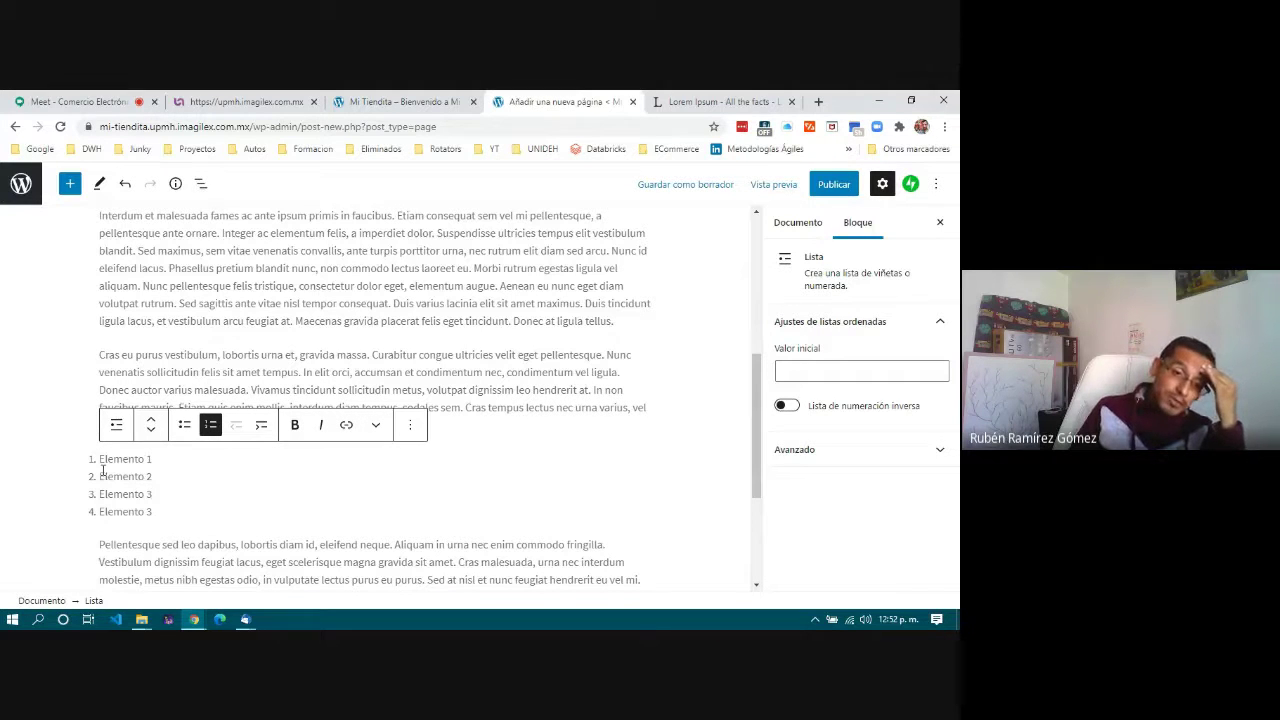
drag(102, 472, 137, 477)
click(191, 500)
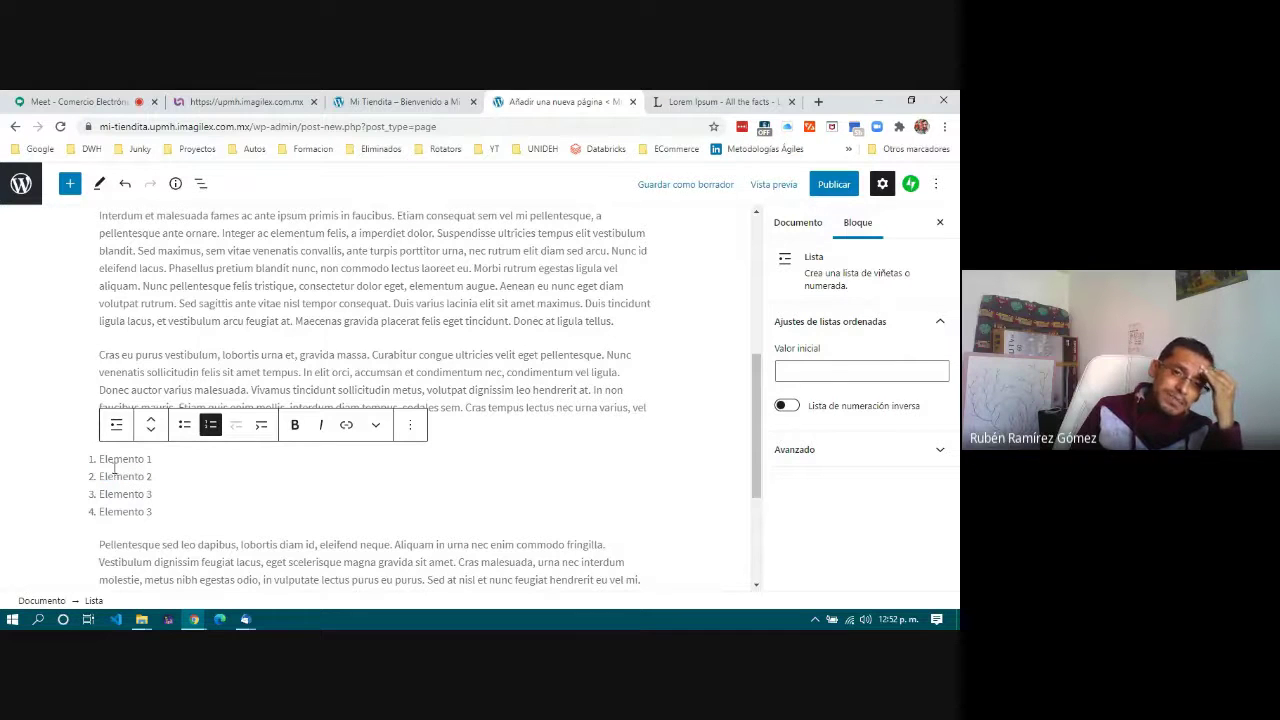
click(165, 372)
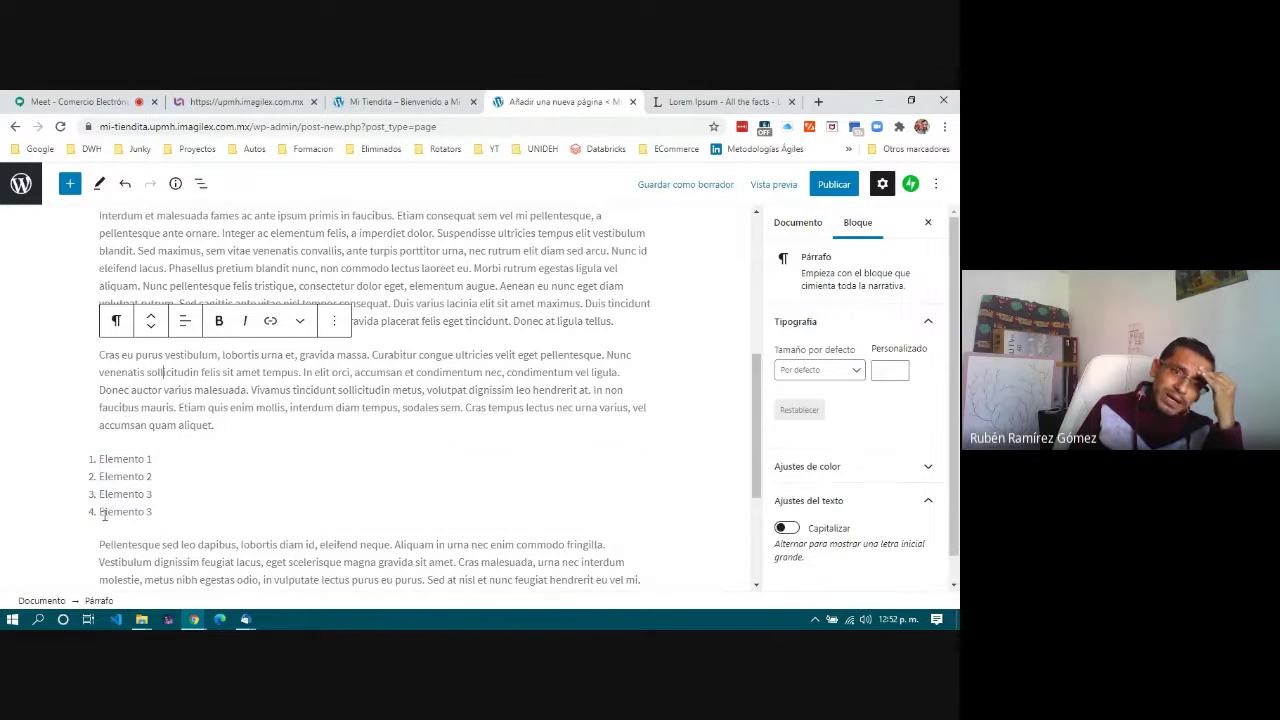
- Move the numbered list up two blocks so it sits directly above the "Interdum et malesuada" paragraph
click(125, 460)
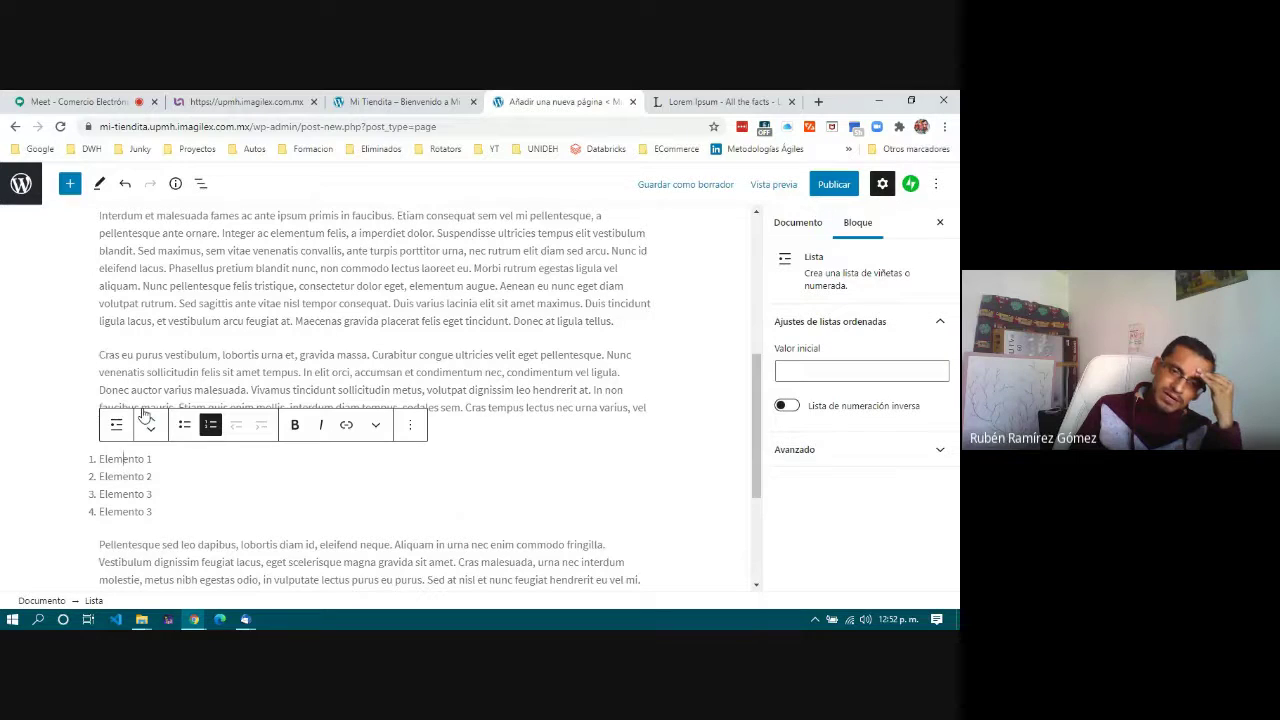
click(123, 458)
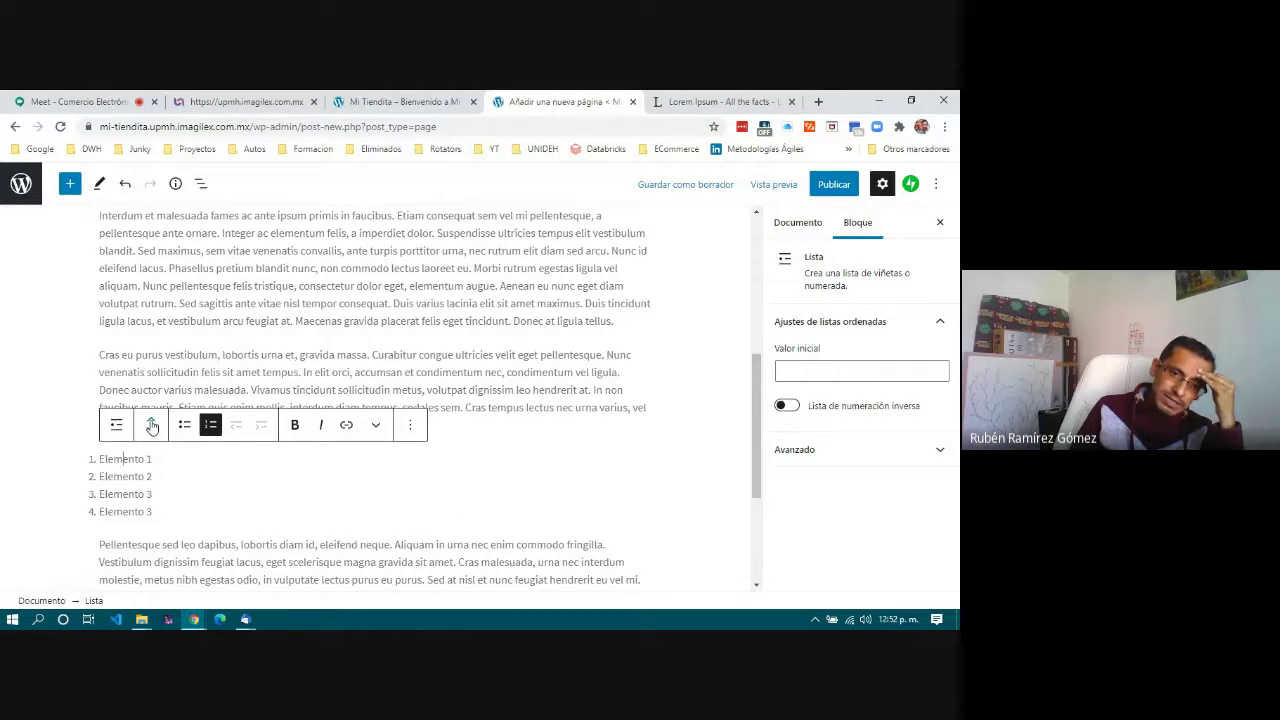
click(151, 424)
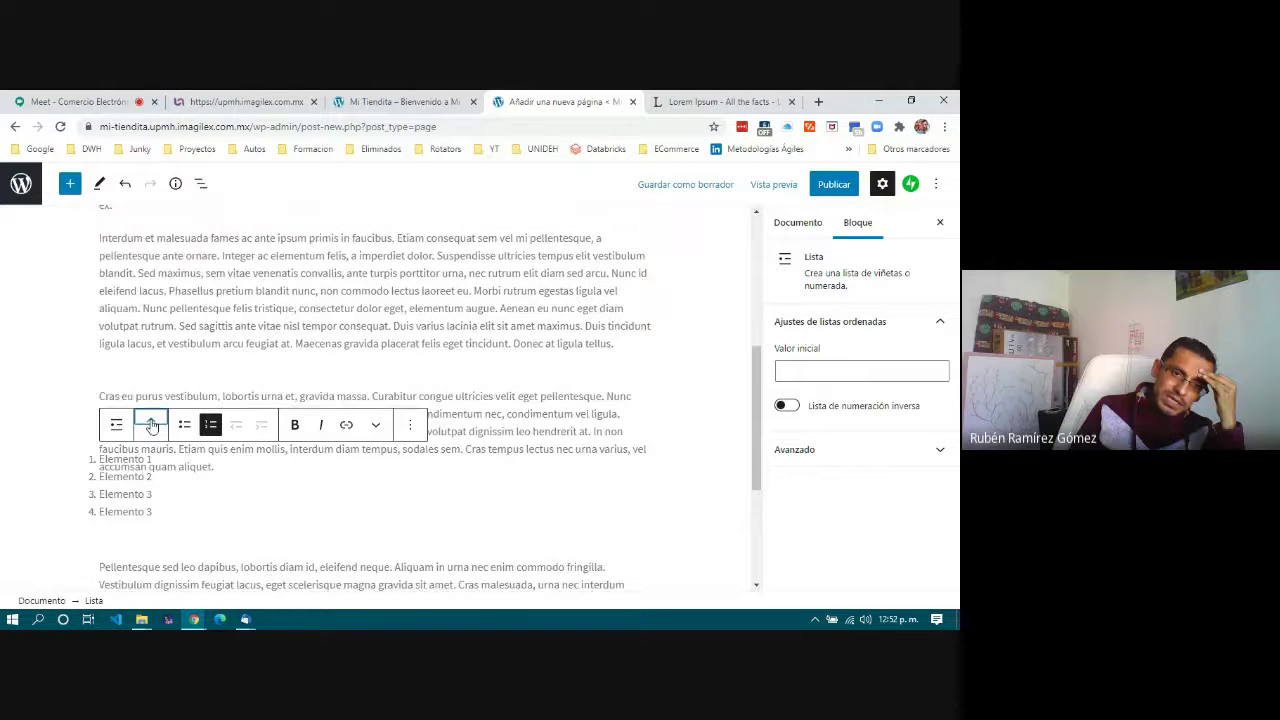
click(151, 424)
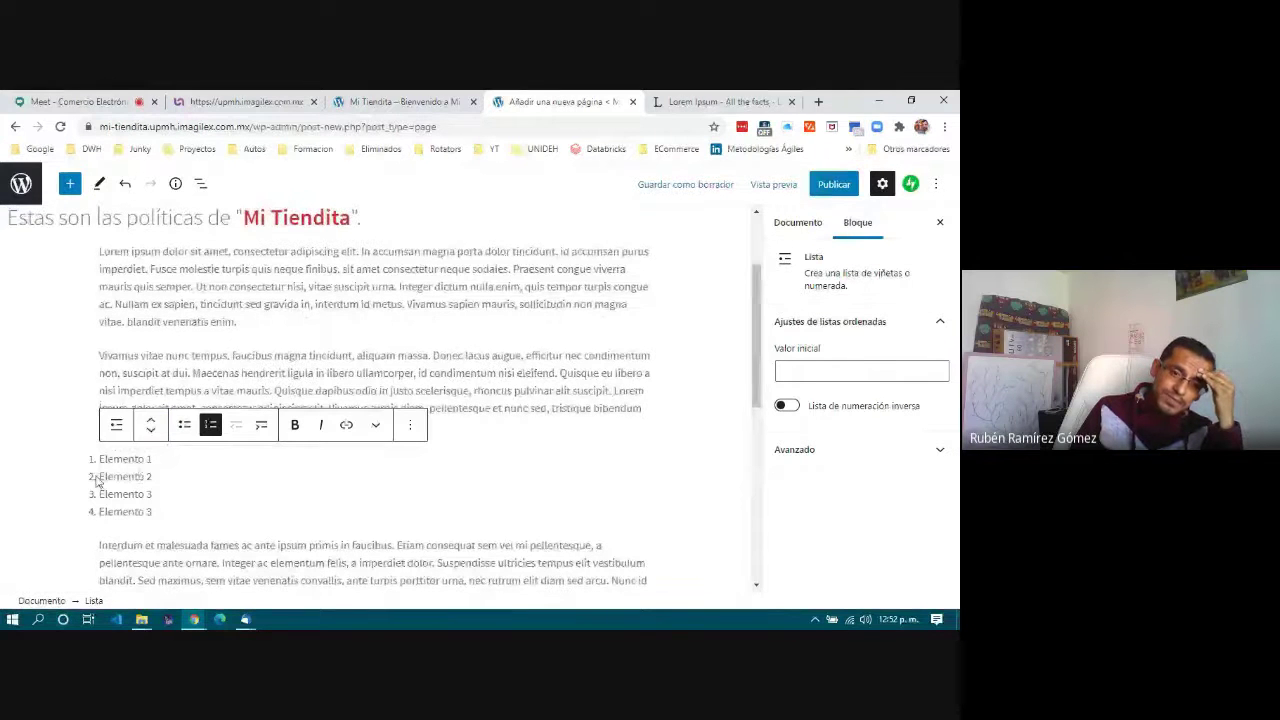
- Review the whole page in the editor, from the title and heading through the numbered list to the last paragraph
click(300, 560)
scroll(431, 467, down, 2)
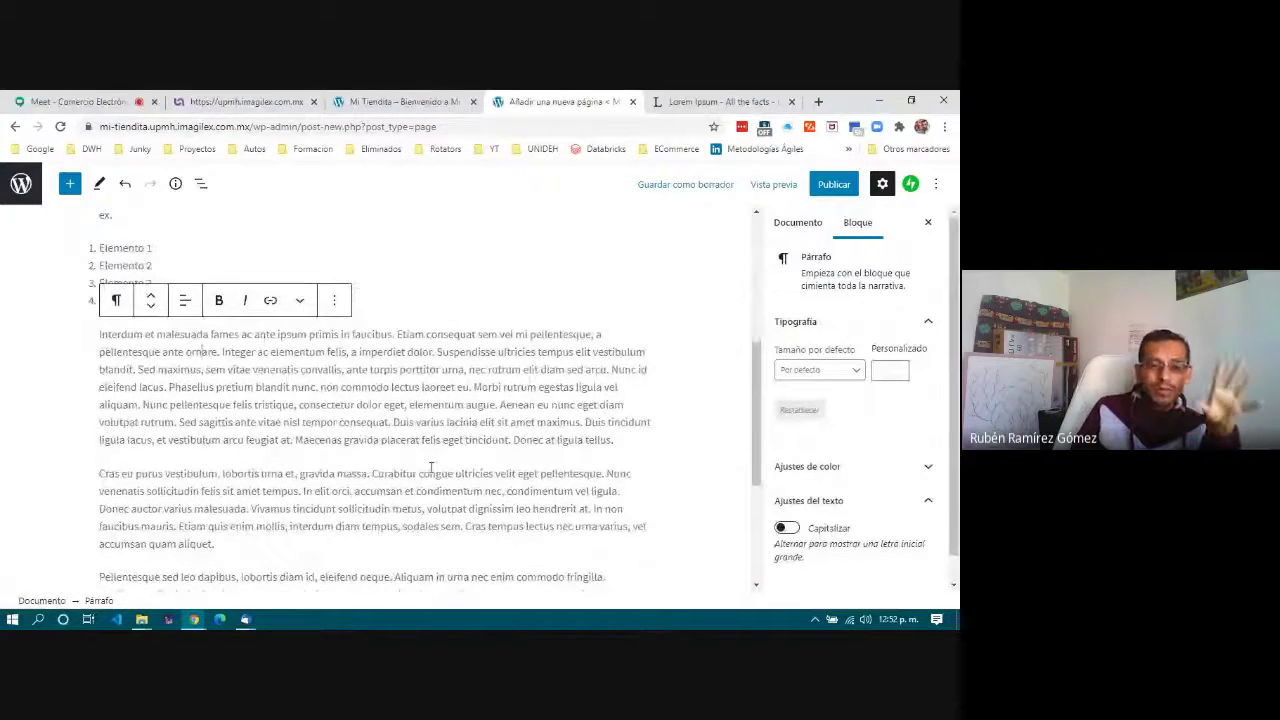
scroll(431, 467, up, 2)
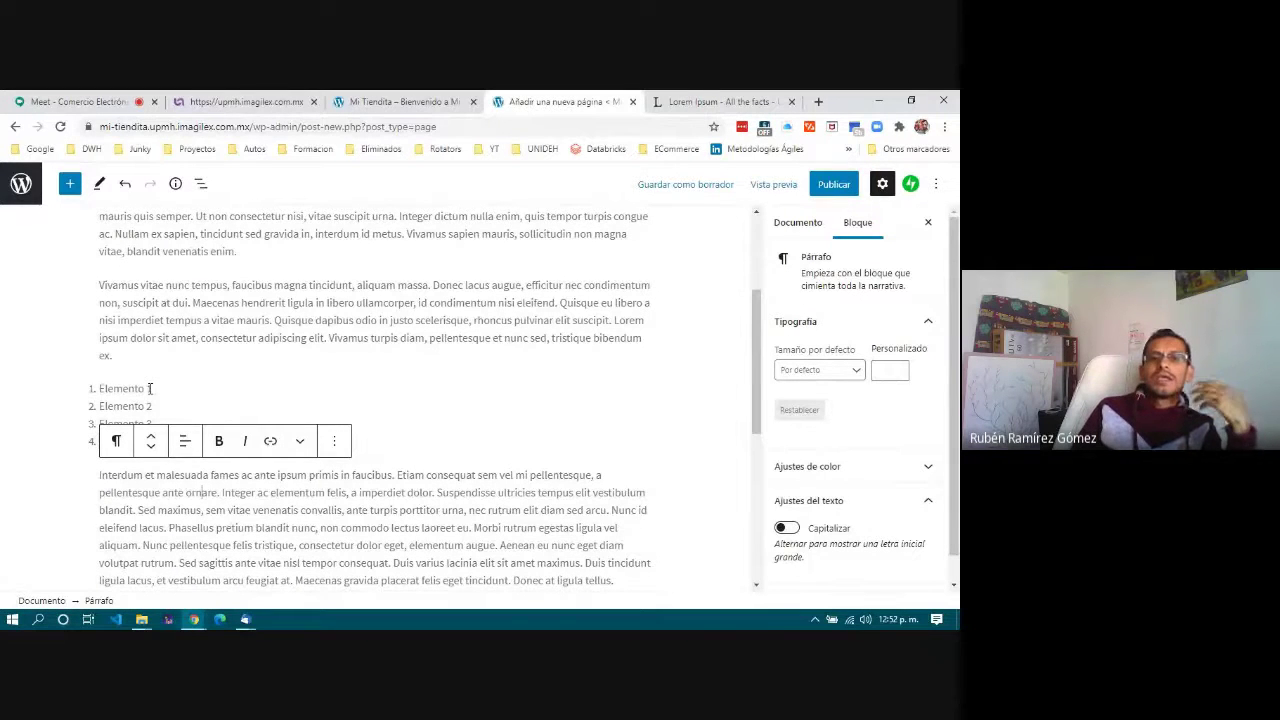
click(399, 321)
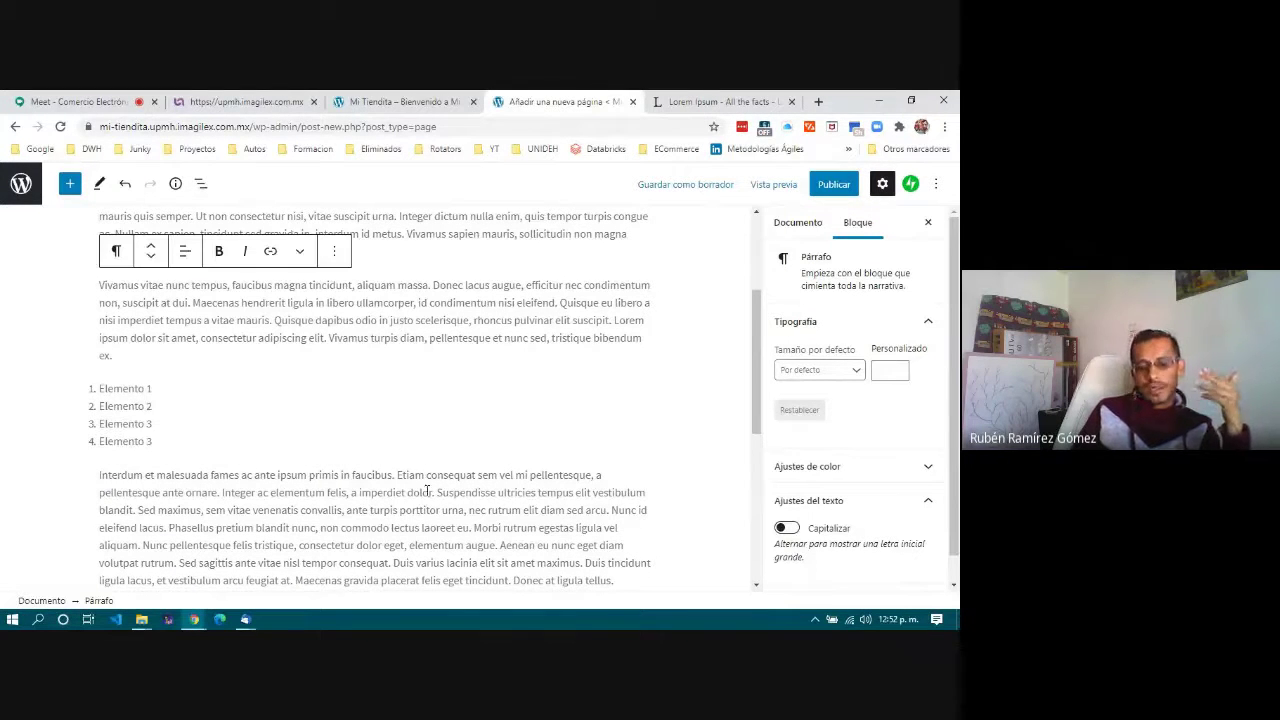
scroll(429, 472, up, 2)
scroll(429, 472, down, 1)
scroll(429, 472, up, 1)
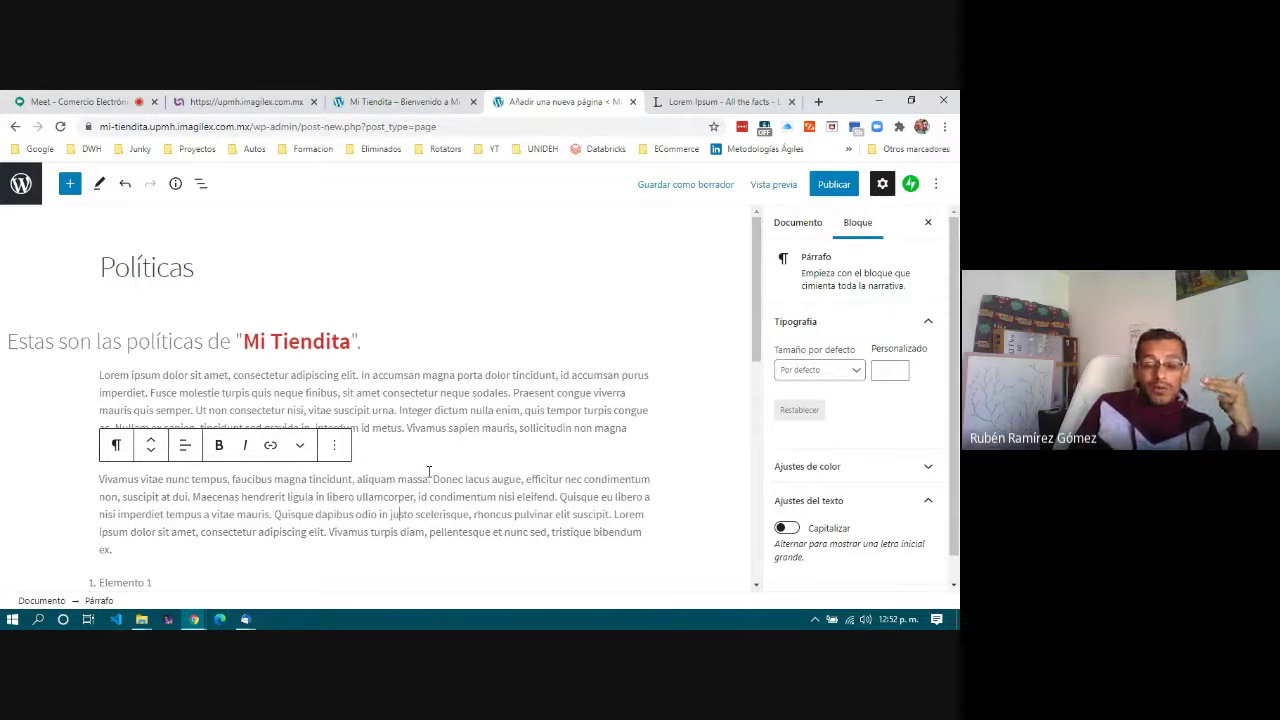
scroll(429, 471, down, 4)
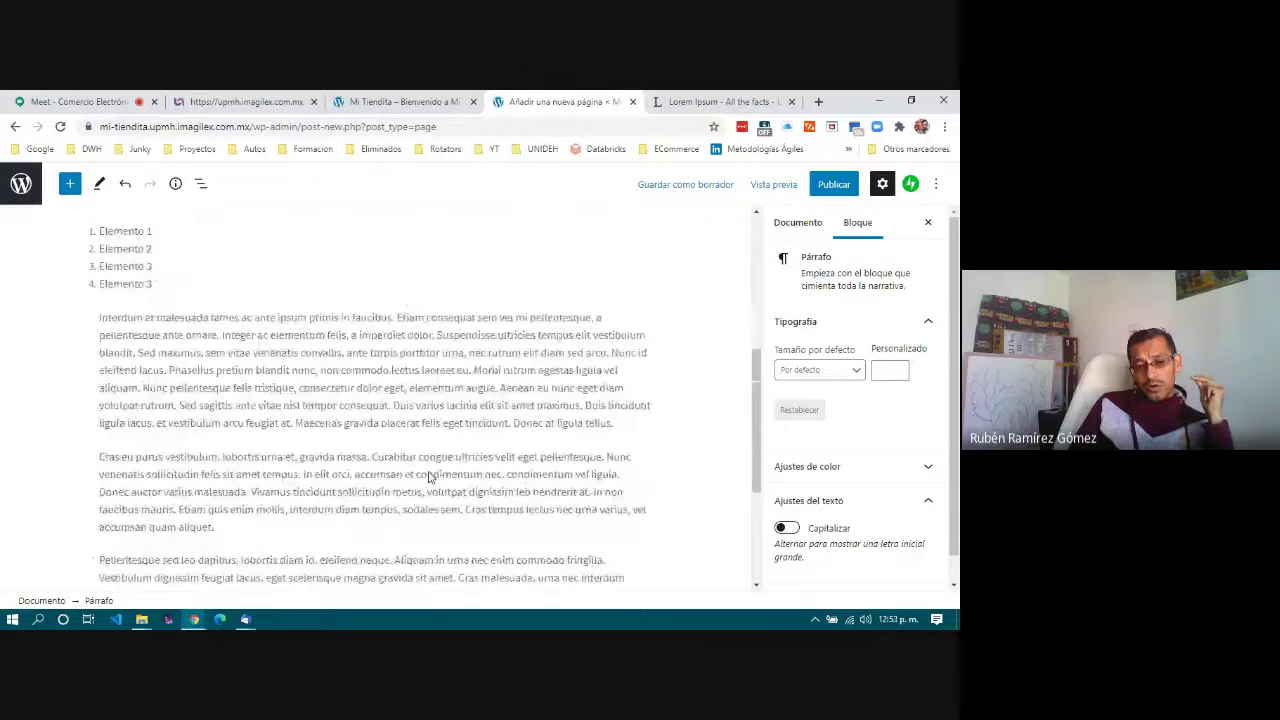
scroll(429, 476, down, 2)
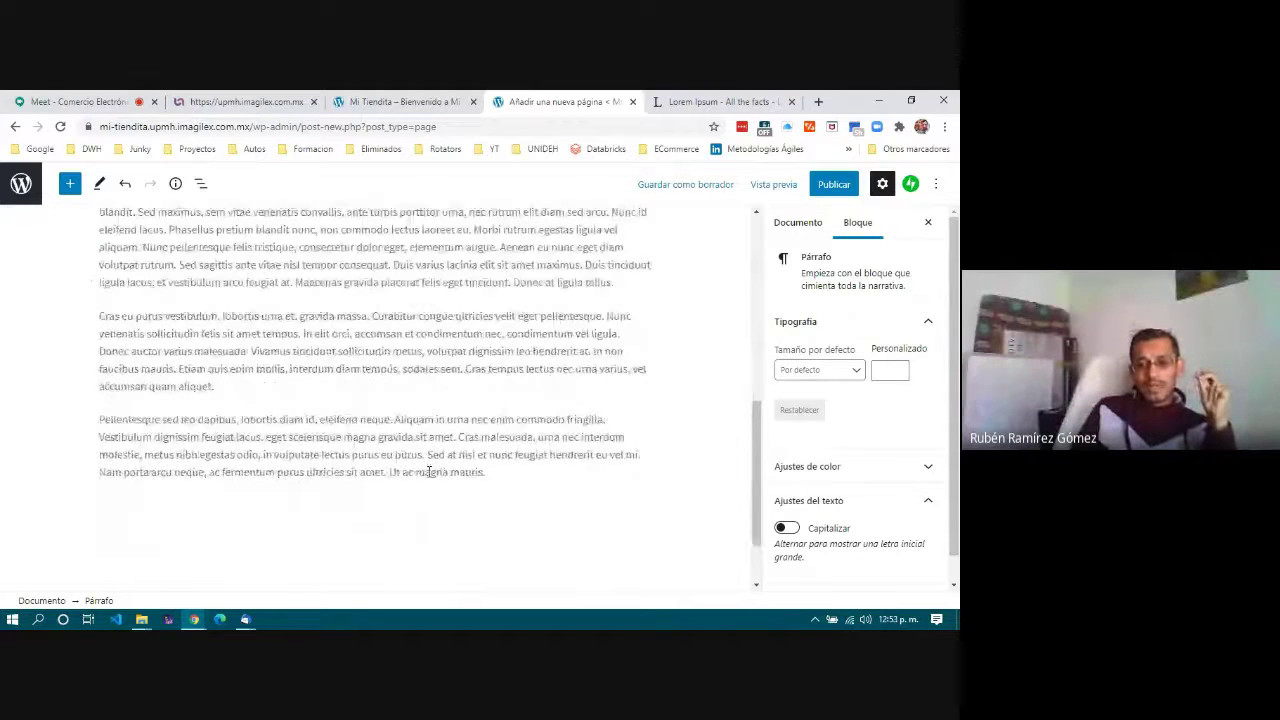
scroll(429, 472, down, 1)
scroll(429, 471, up, 1)
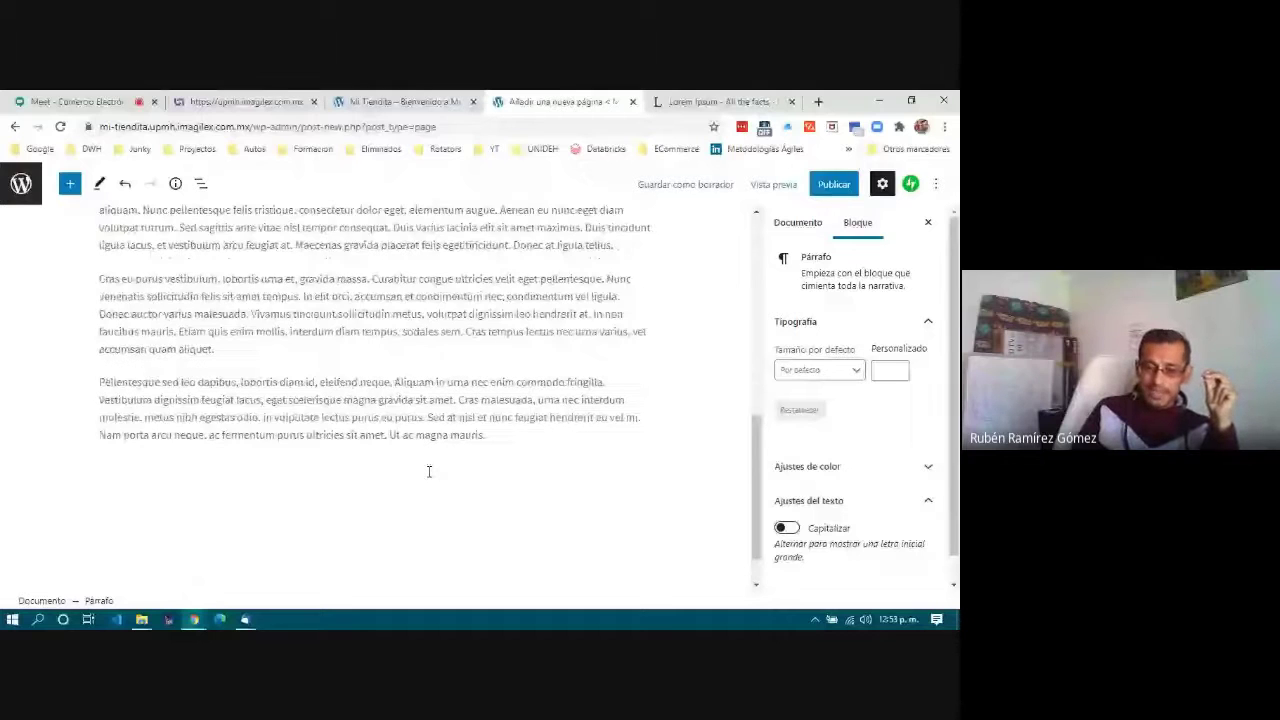
scroll(429, 471, up, 3)
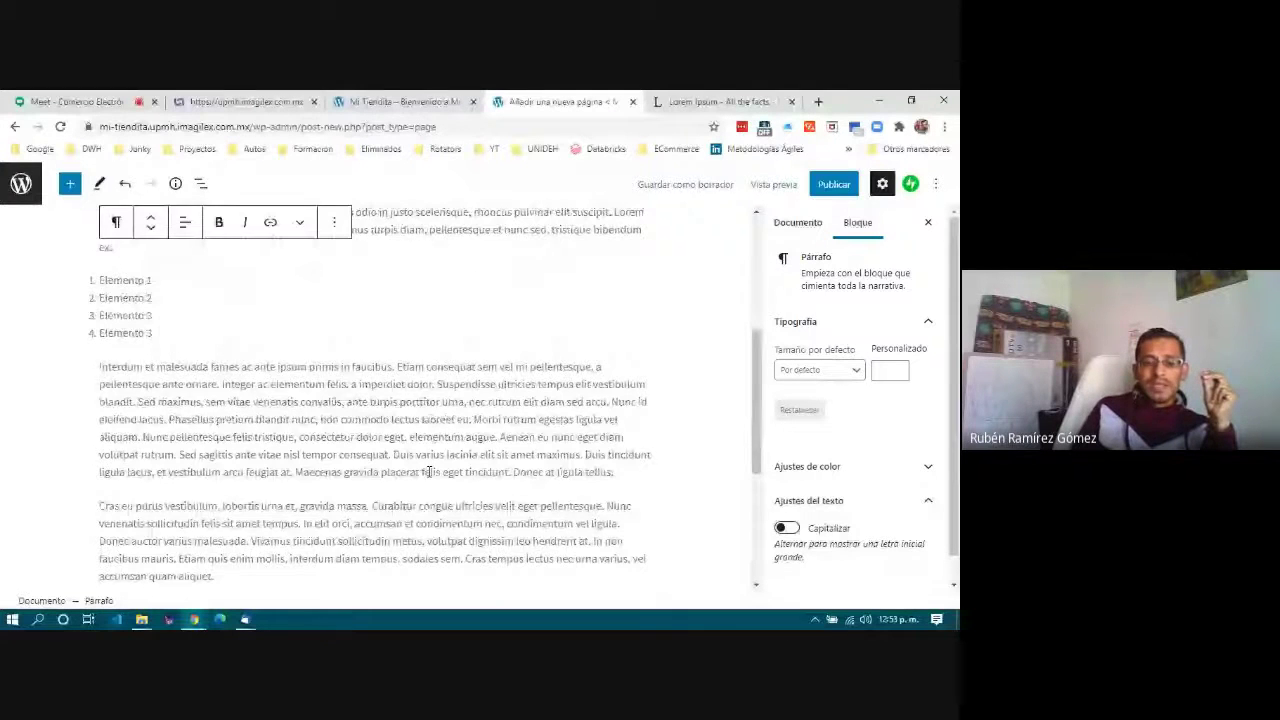
scroll(429, 472, up, 2)
scroll(295, 365, up, 2)
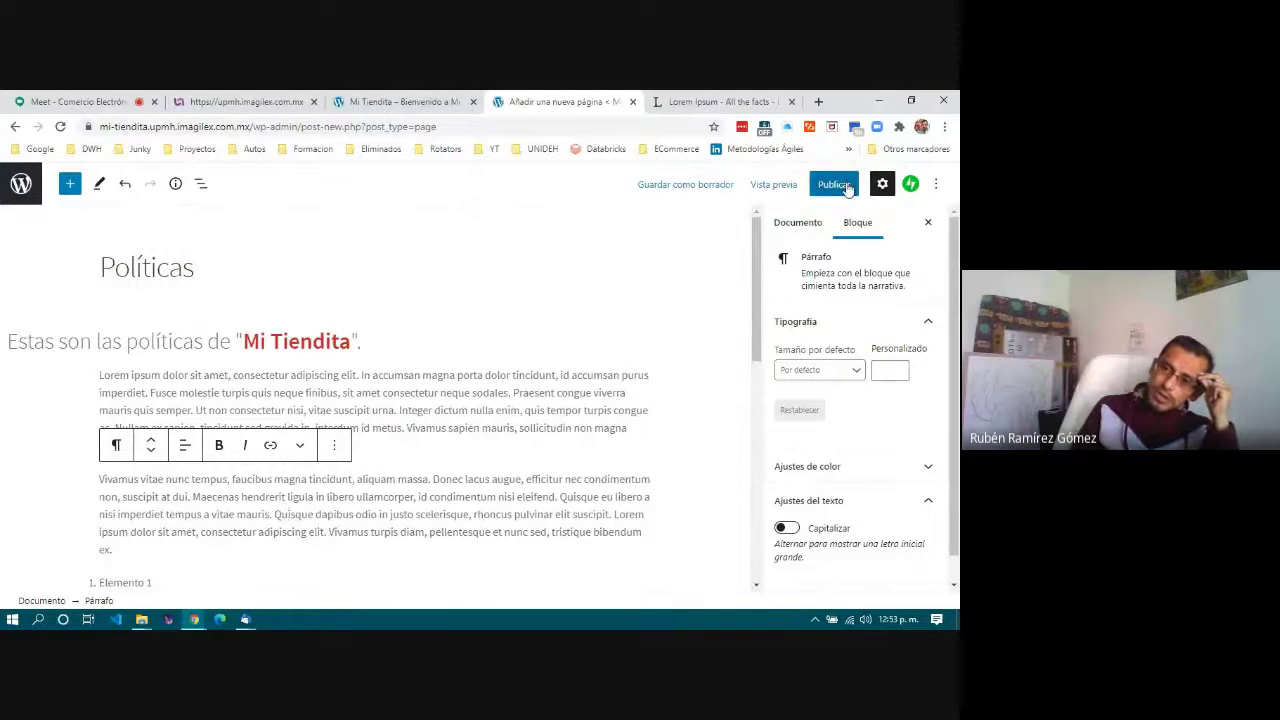
- Publish the Políticas page with public visibility and open the live page in a new browser tab
click(830, 190)
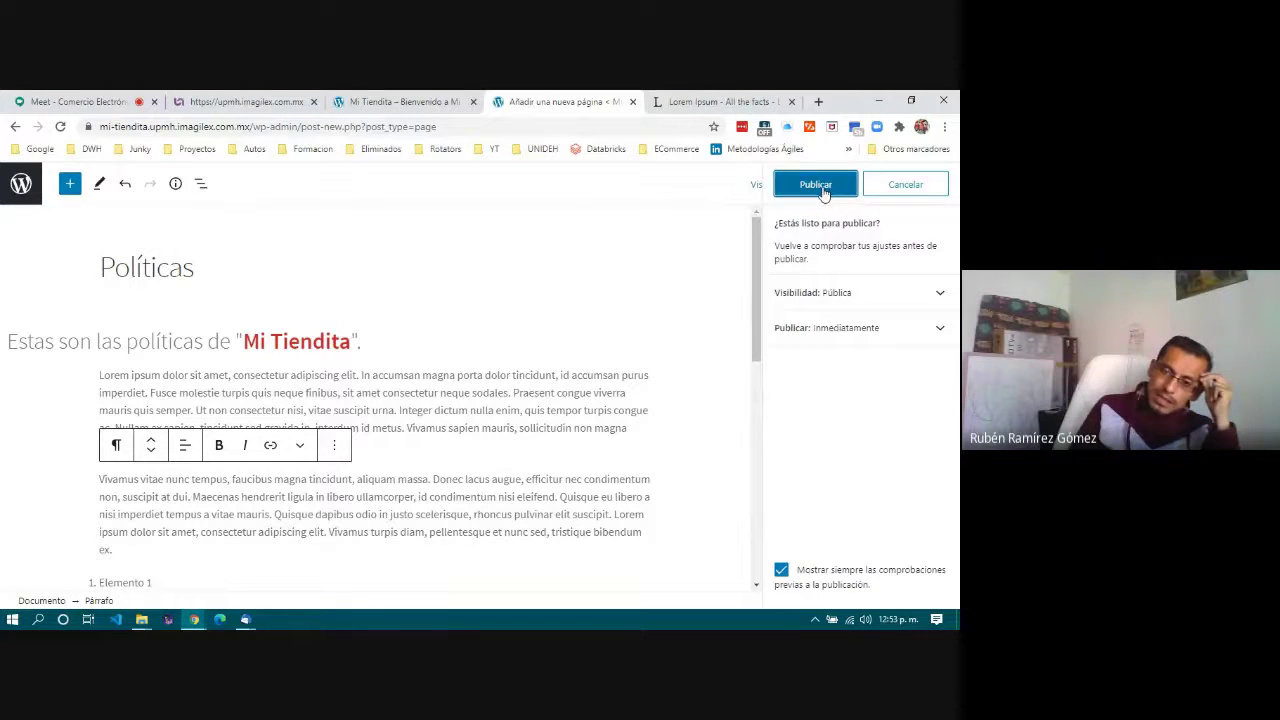
click(828, 189)
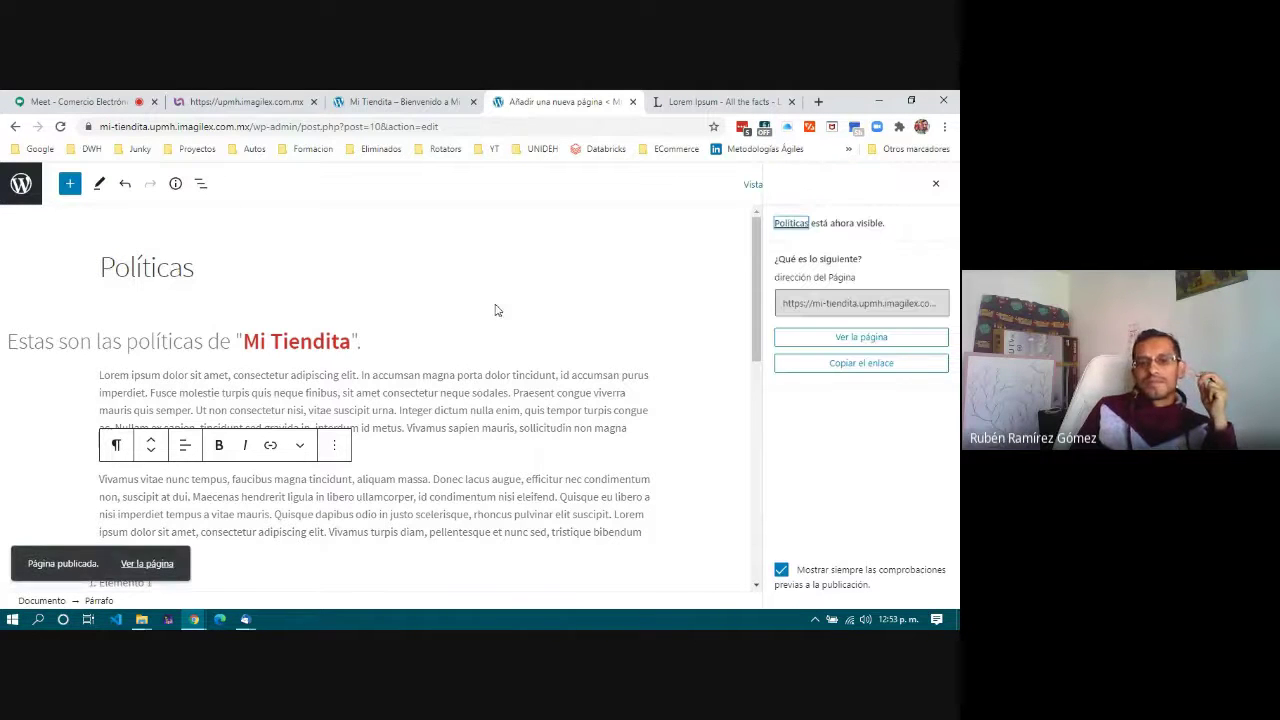
right_click(150, 565)
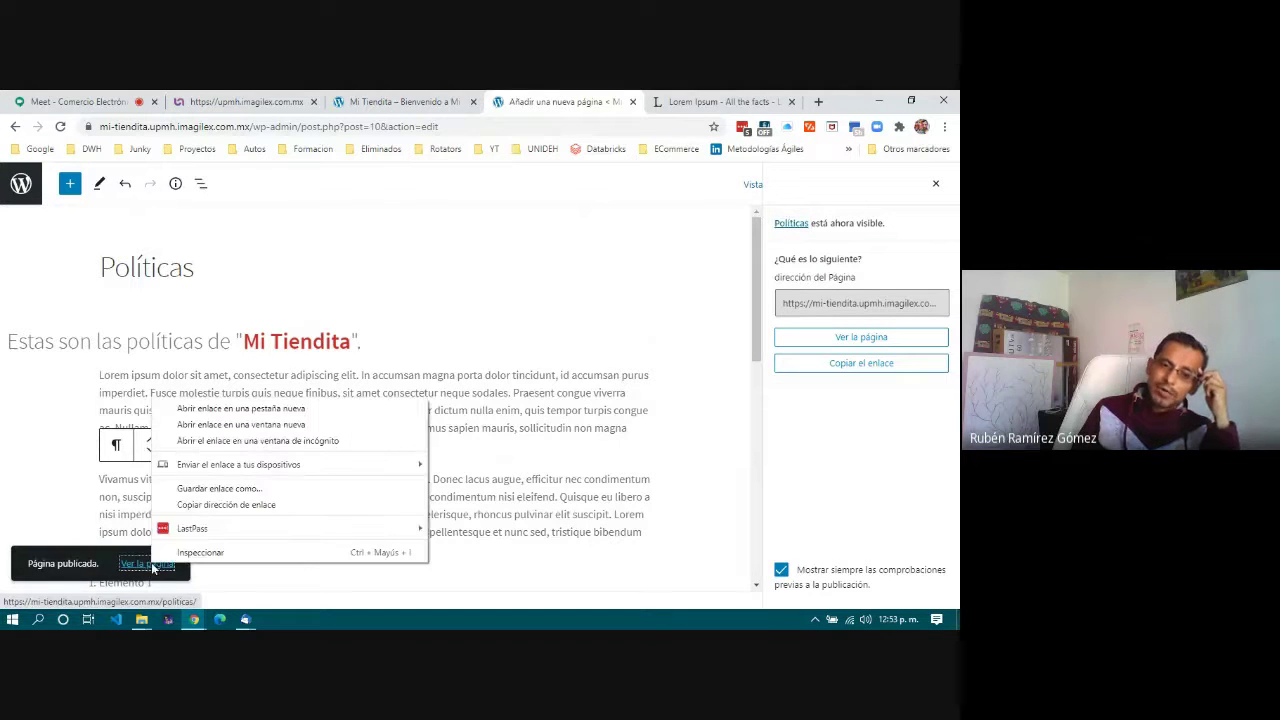
click(268, 410)
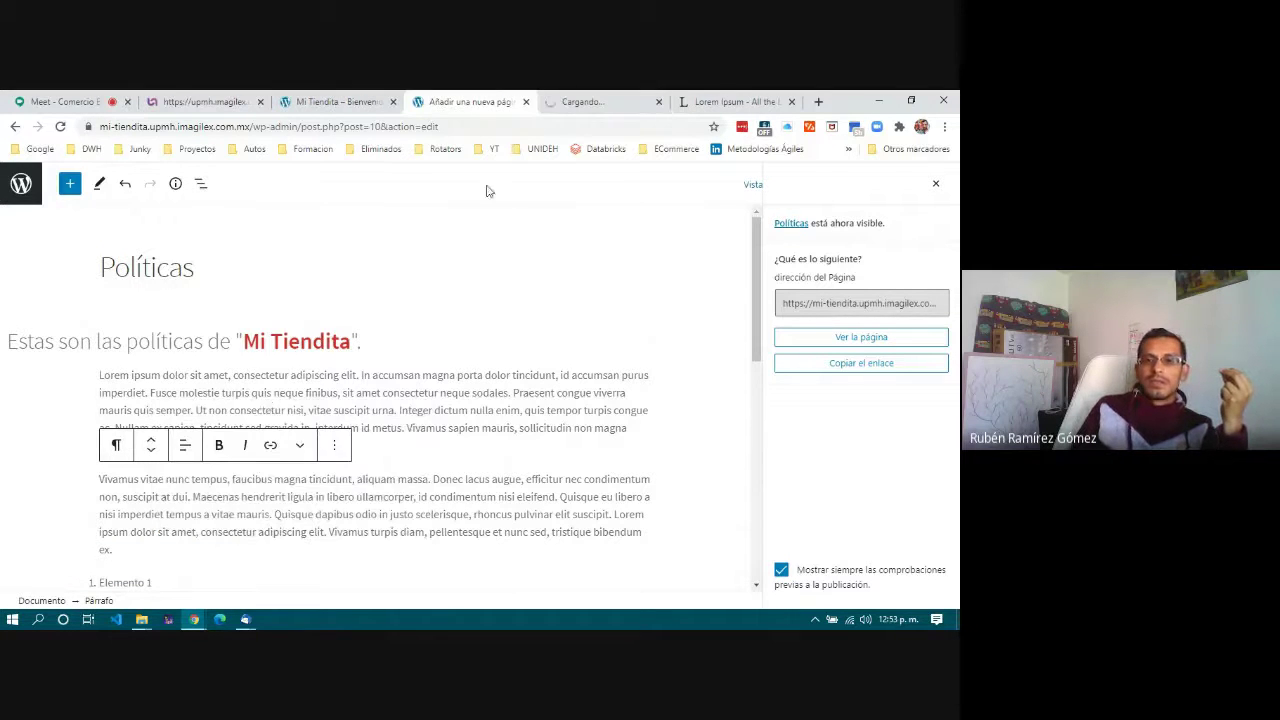
click(568, 104)
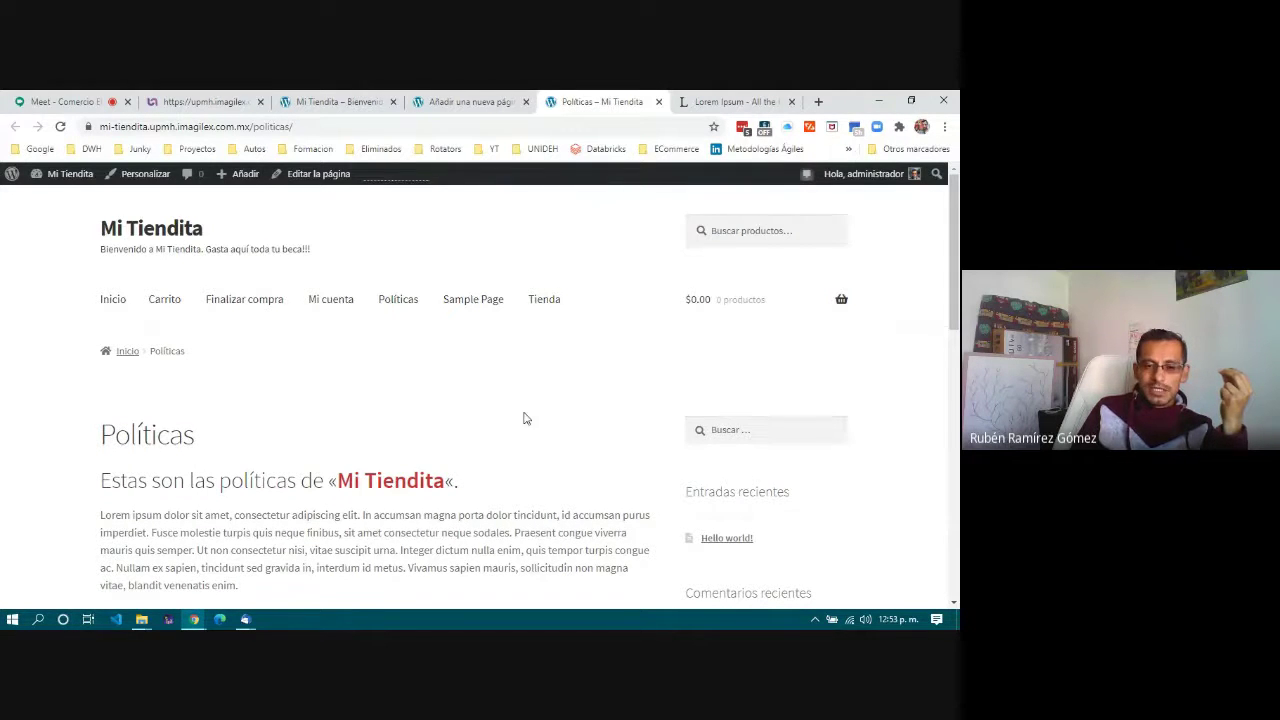
- Examine the published Políticas page, including its heading, paragraphs, numbered list and the site's navigation links
scroll(523, 418, down, 2)
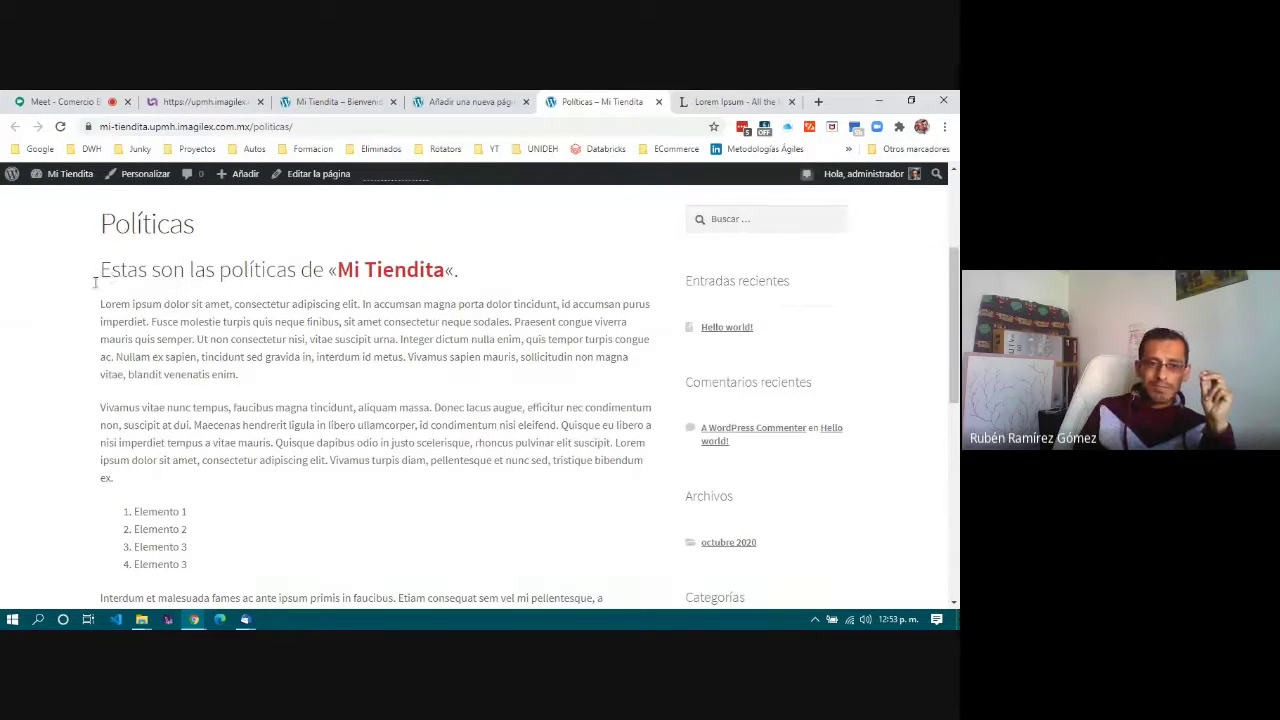
drag(97, 280, 336, 442)
click(336, 442)
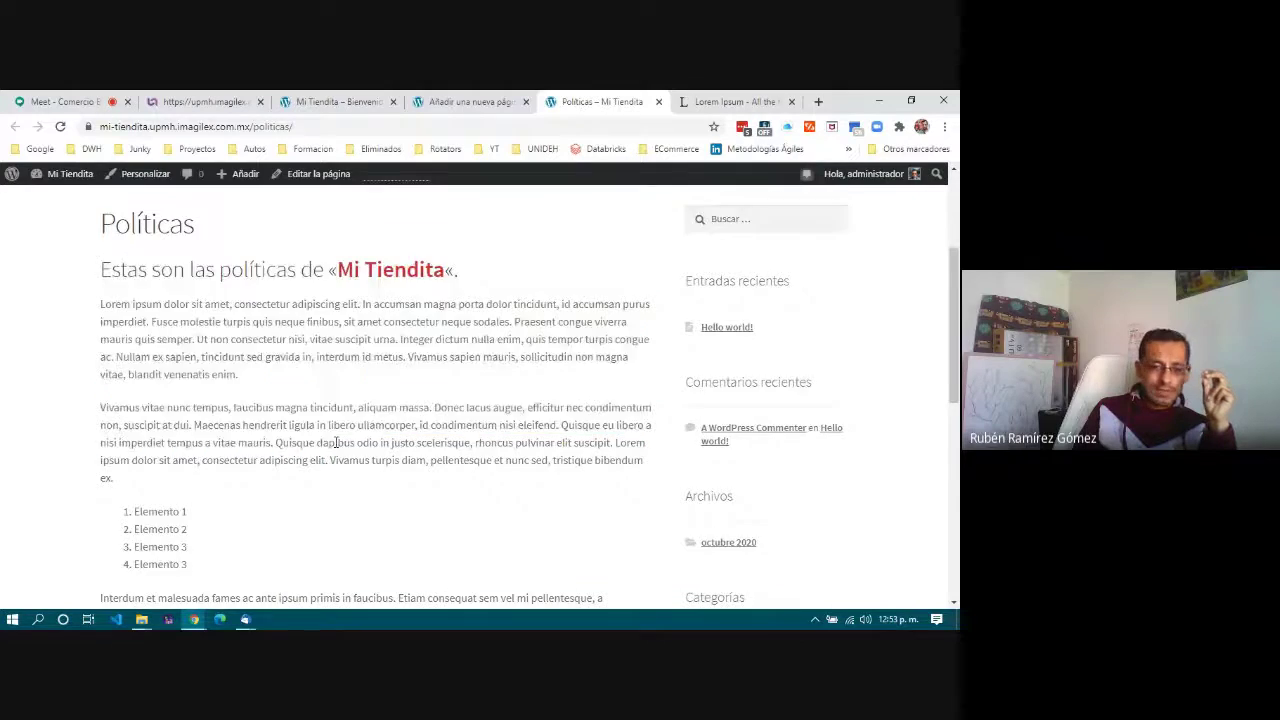
scroll(336, 442, down, 6)
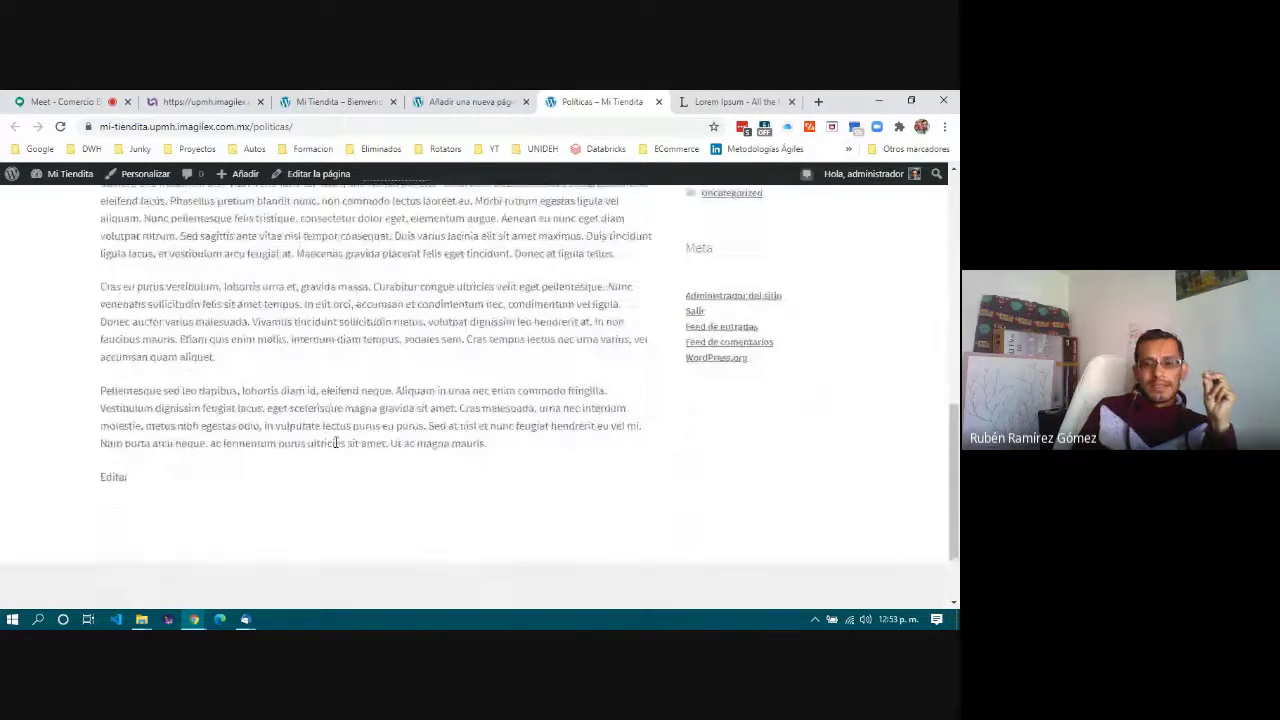
scroll(335, 448, up, 7)
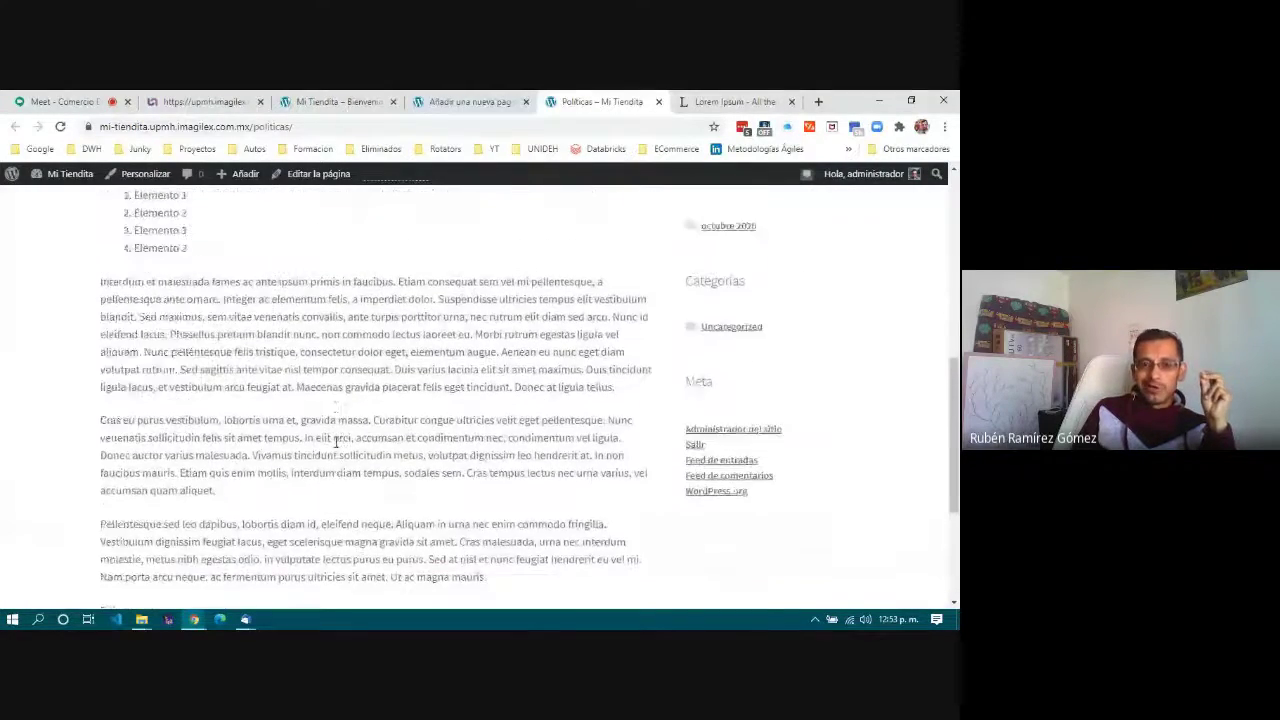
scroll(336, 442, up, 3)
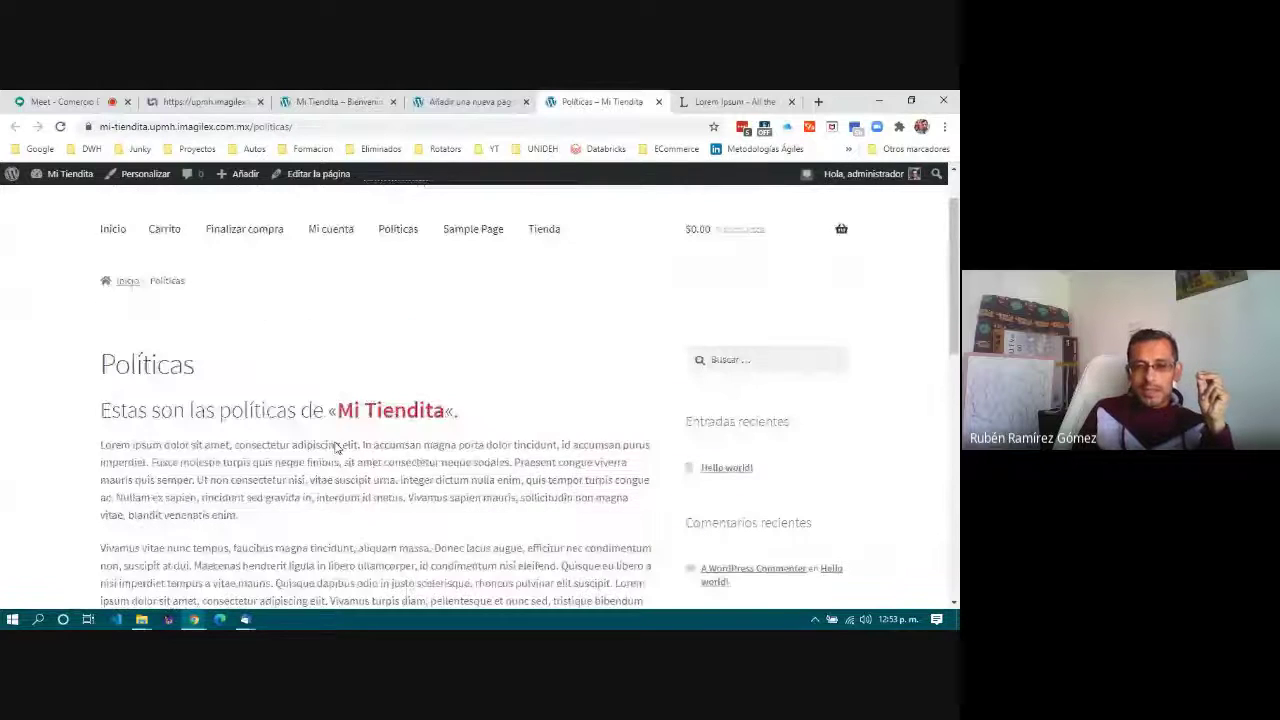
scroll(335, 448, down, 3)
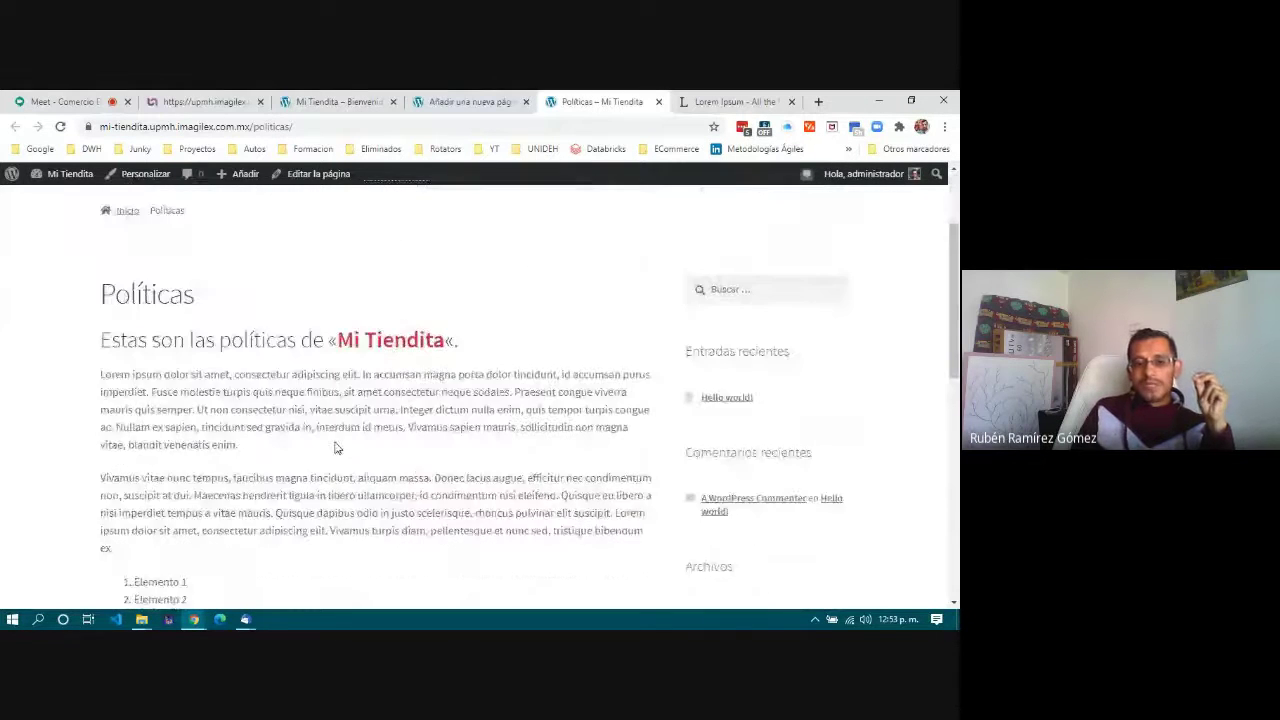
scroll(336, 443, down, 1)
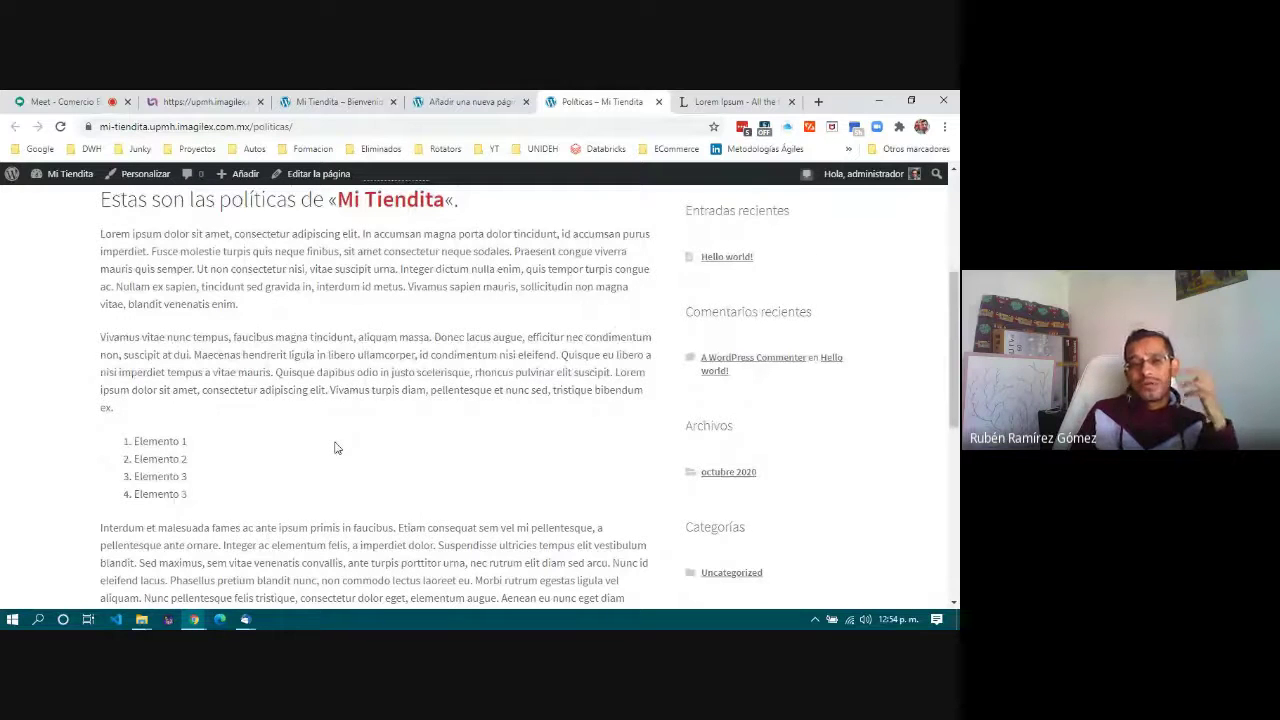
scroll(336, 448, down, 1)
scroll(336, 448, up, 5)
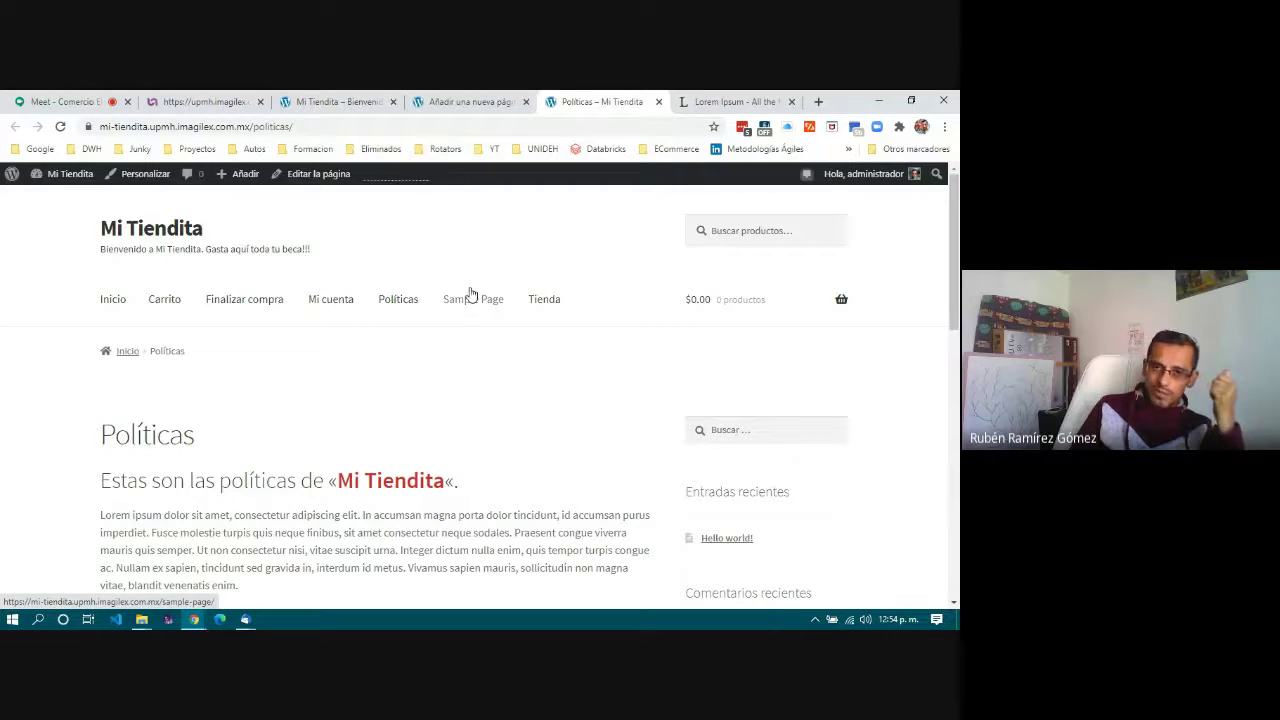
- Leave the page editor for the list of all pages and check the publication status and date of Sample Page
click(470, 102)
click(614, 104)
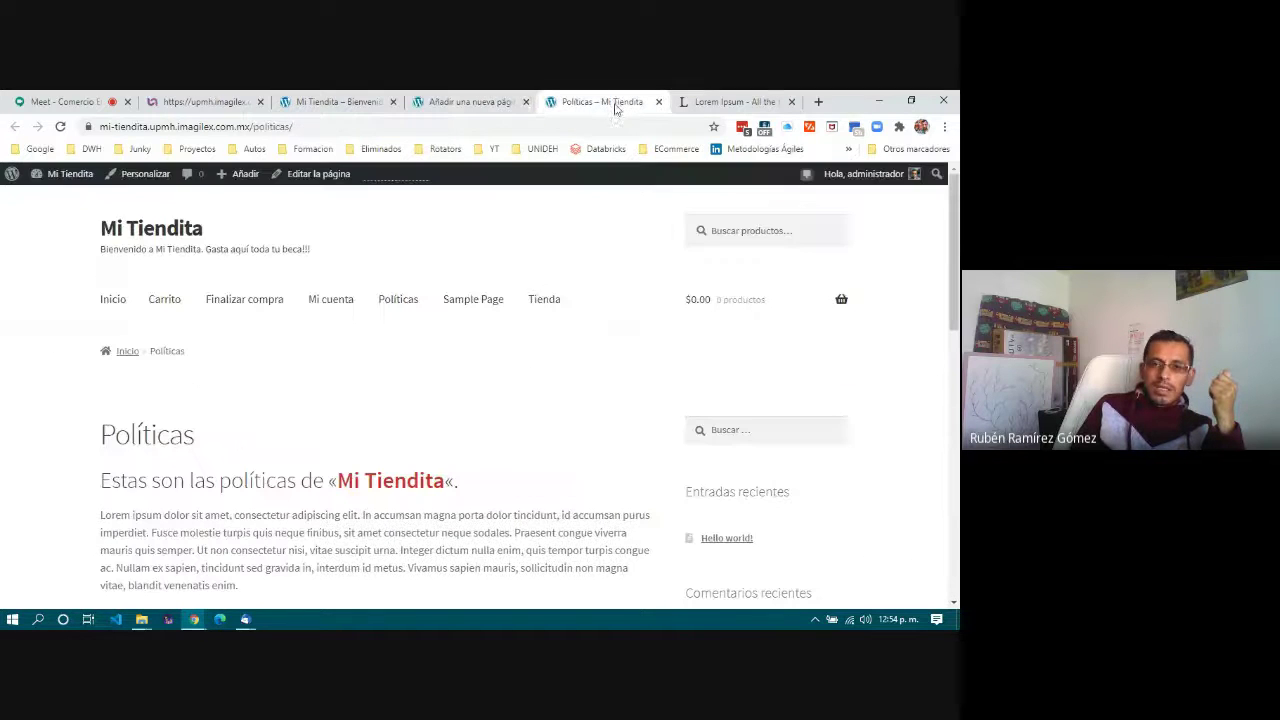
click(472, 103)
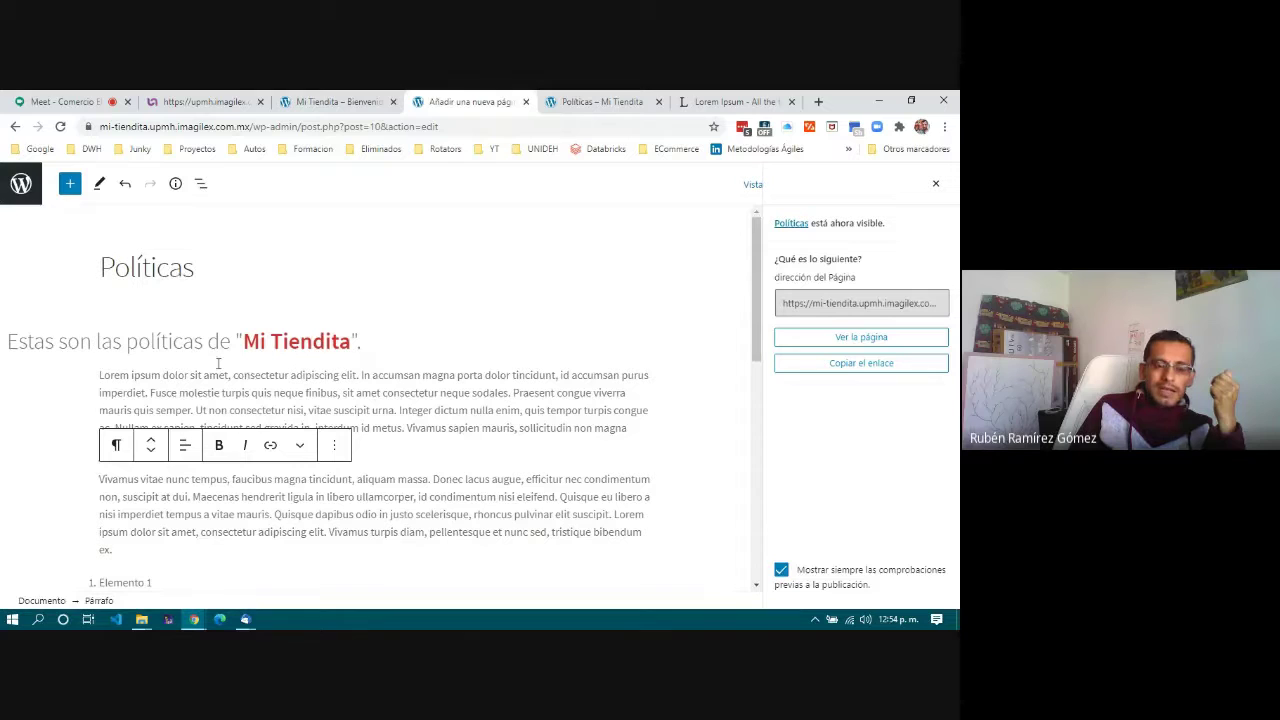
click(21, 184)
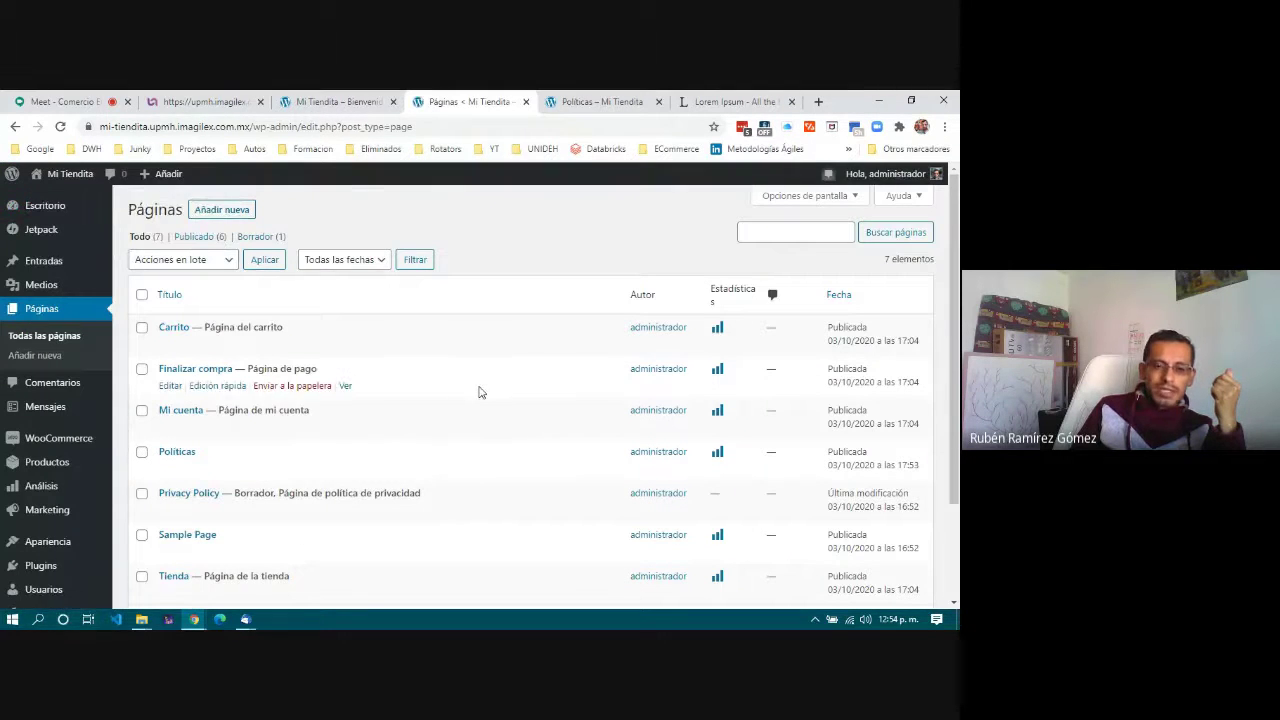
scroll(479, 391, down, 3)
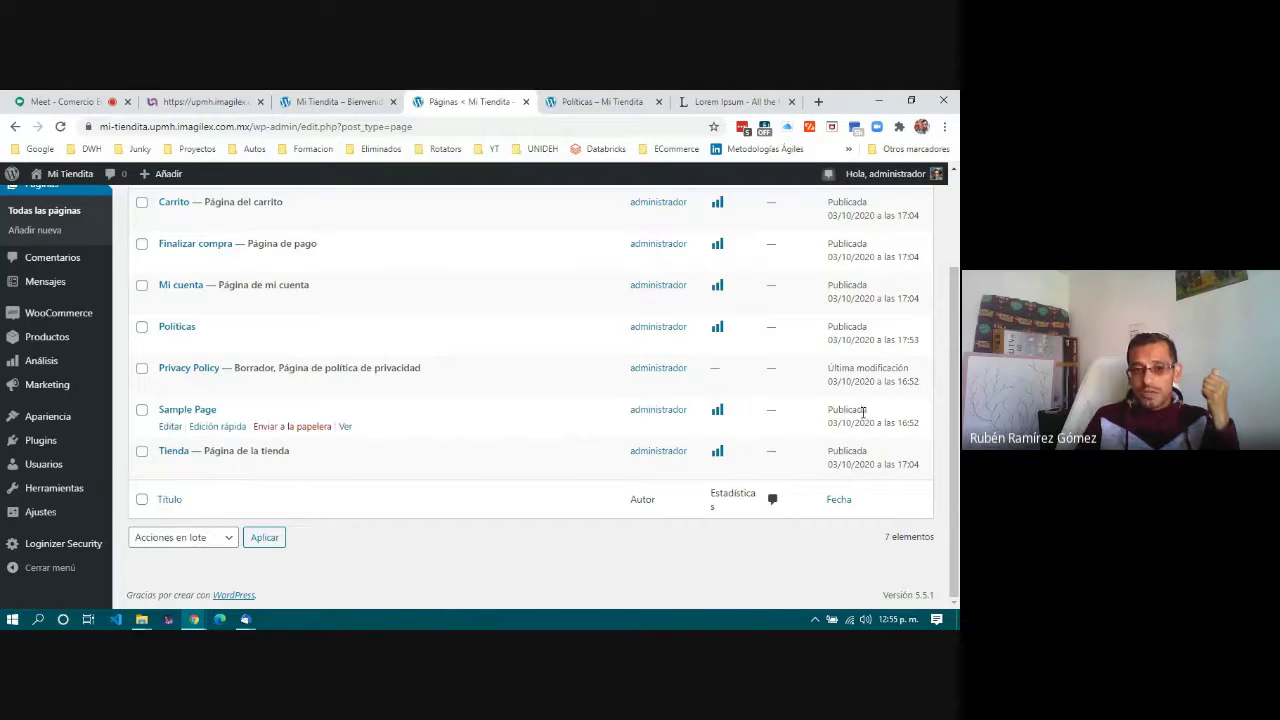
drag(828, 410, 922, 429)
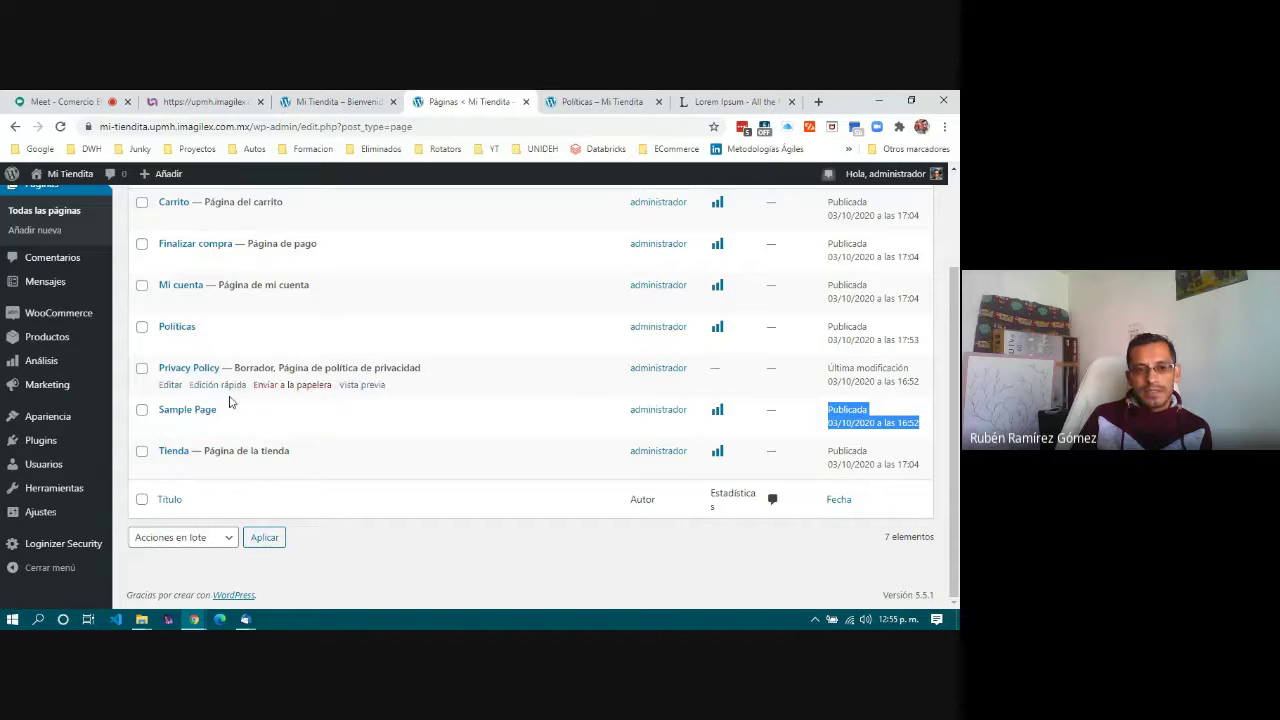
- Use quick edit to change the status of Sample Page to Borrador and update it
click(211, 430)
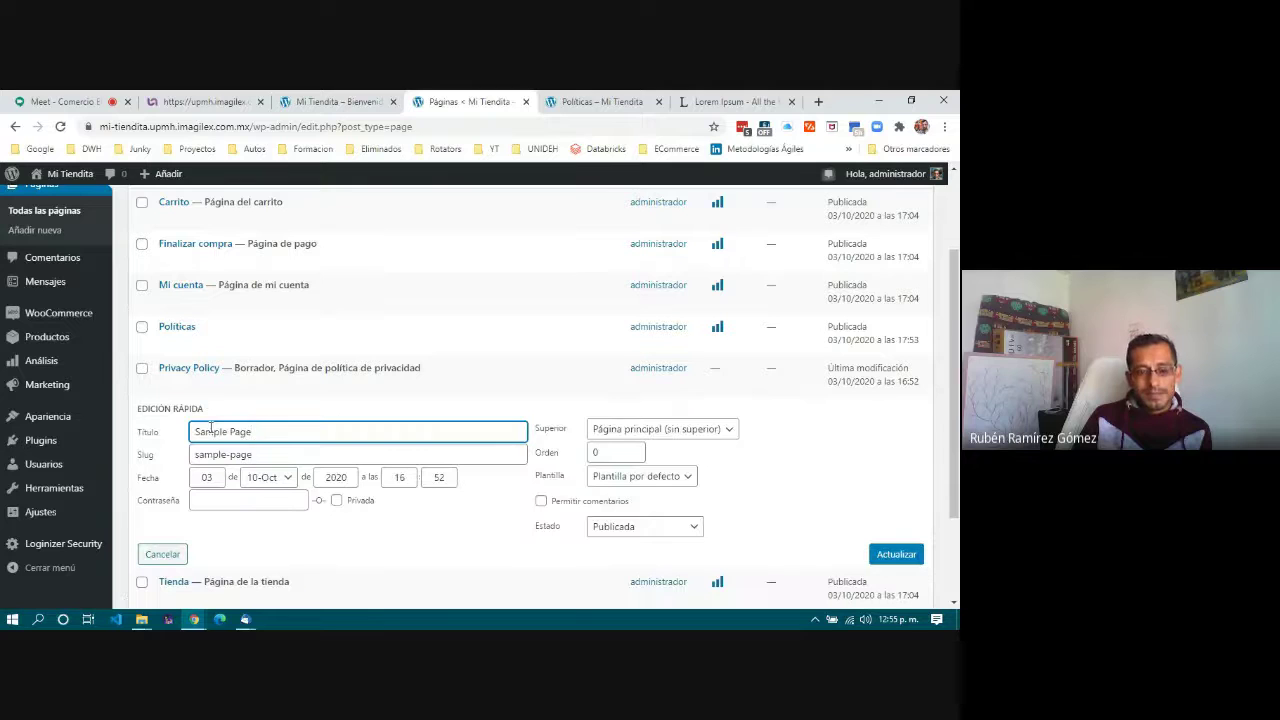
scroll(445, 540, down, 1)
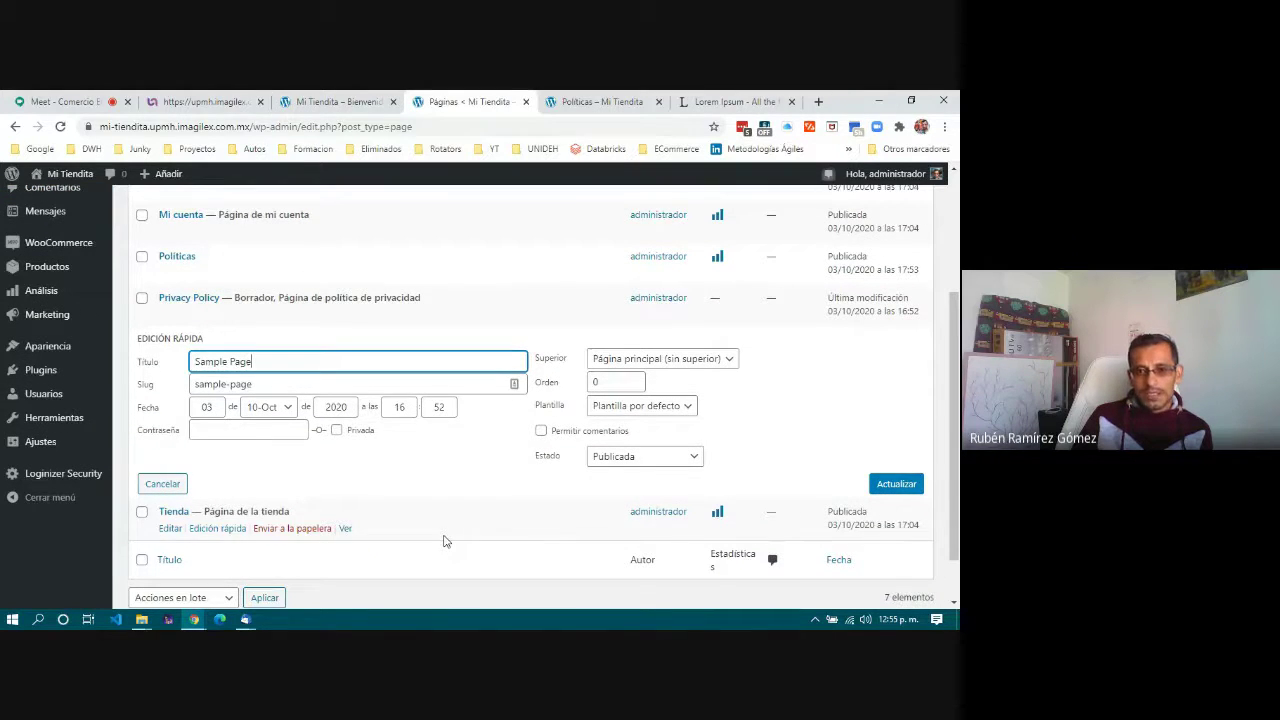
click(659, 457)
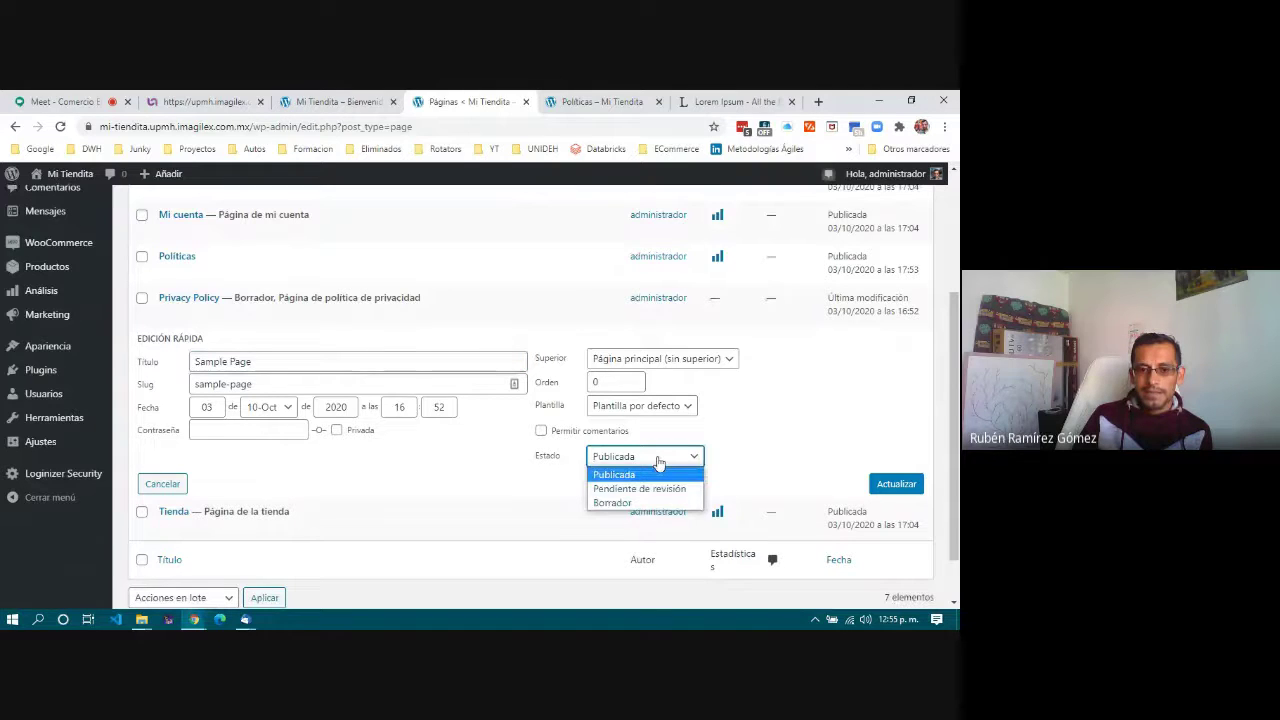
click(645, 507)
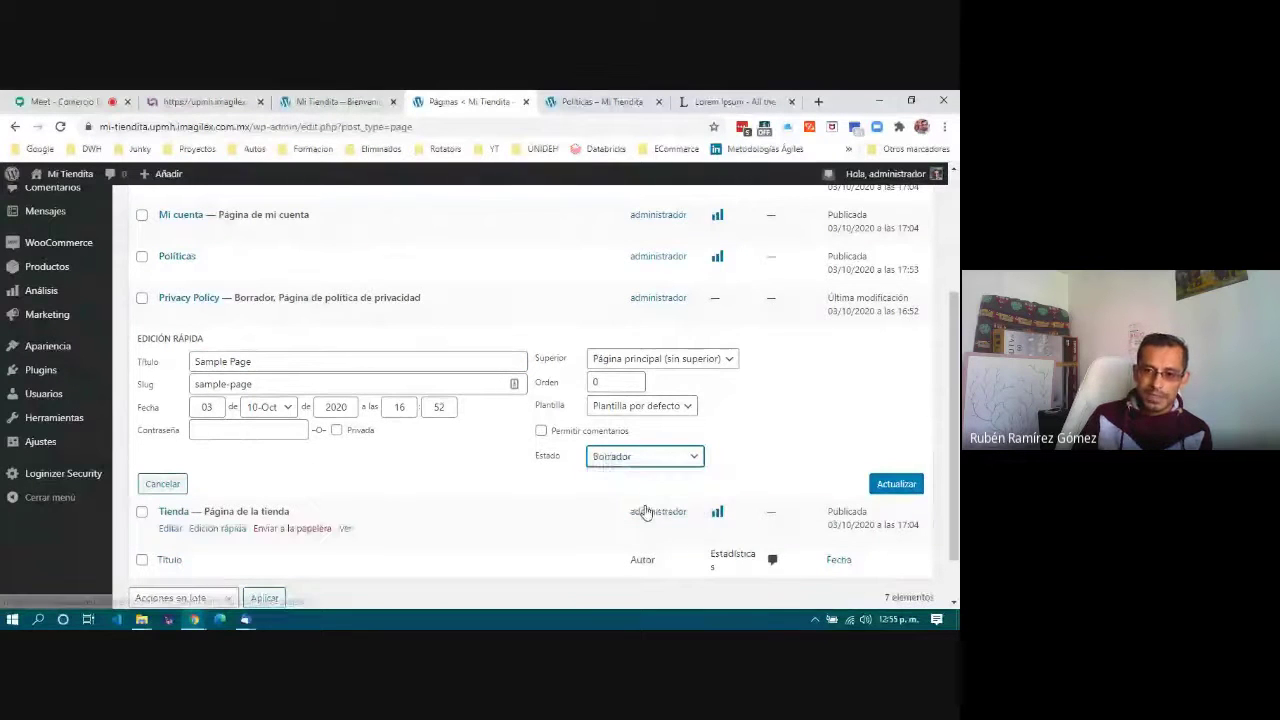
click(898, 484)
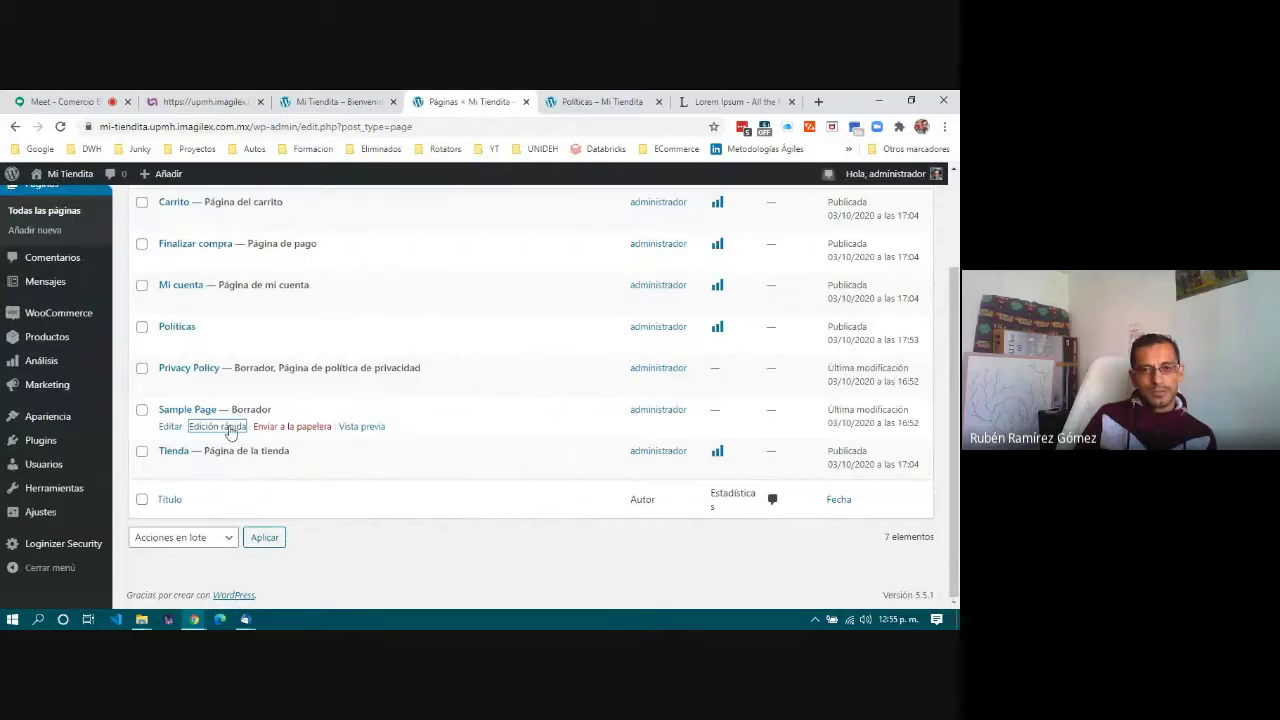
- Reload the live Políticas page to check the navigation links, and review the entries in the list of all pages
click(614, 101)
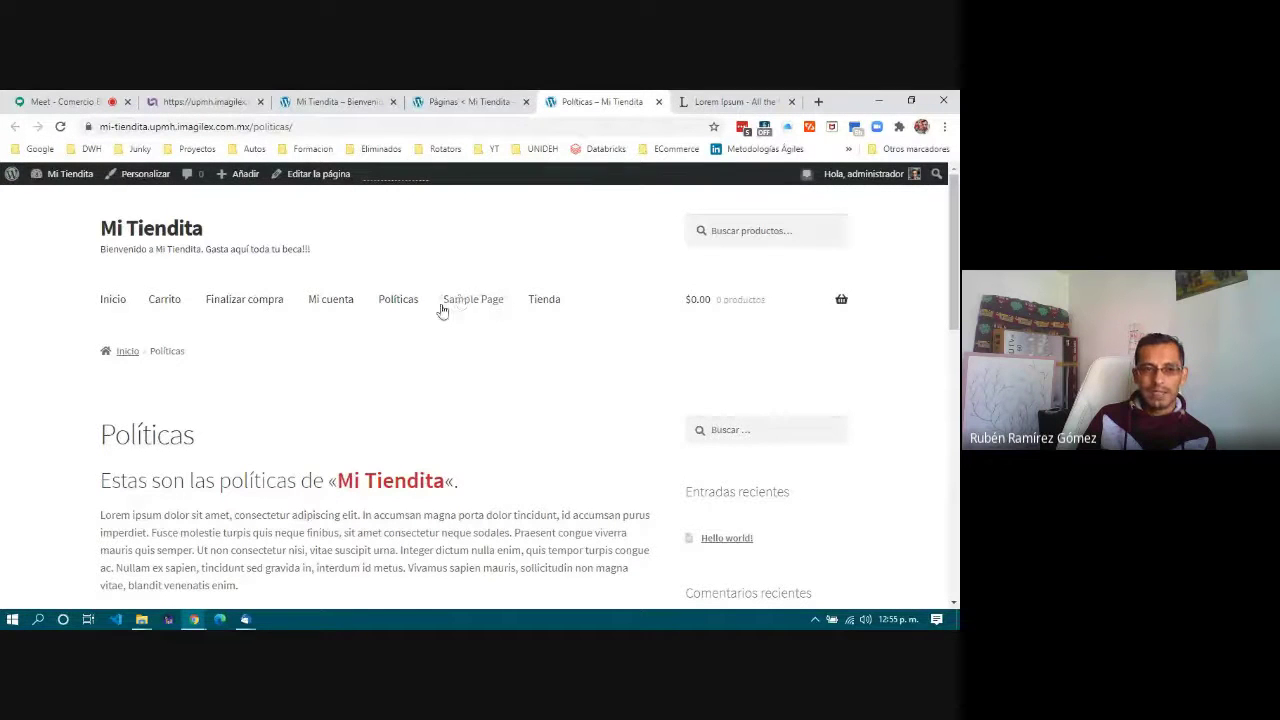
click(61, 127)
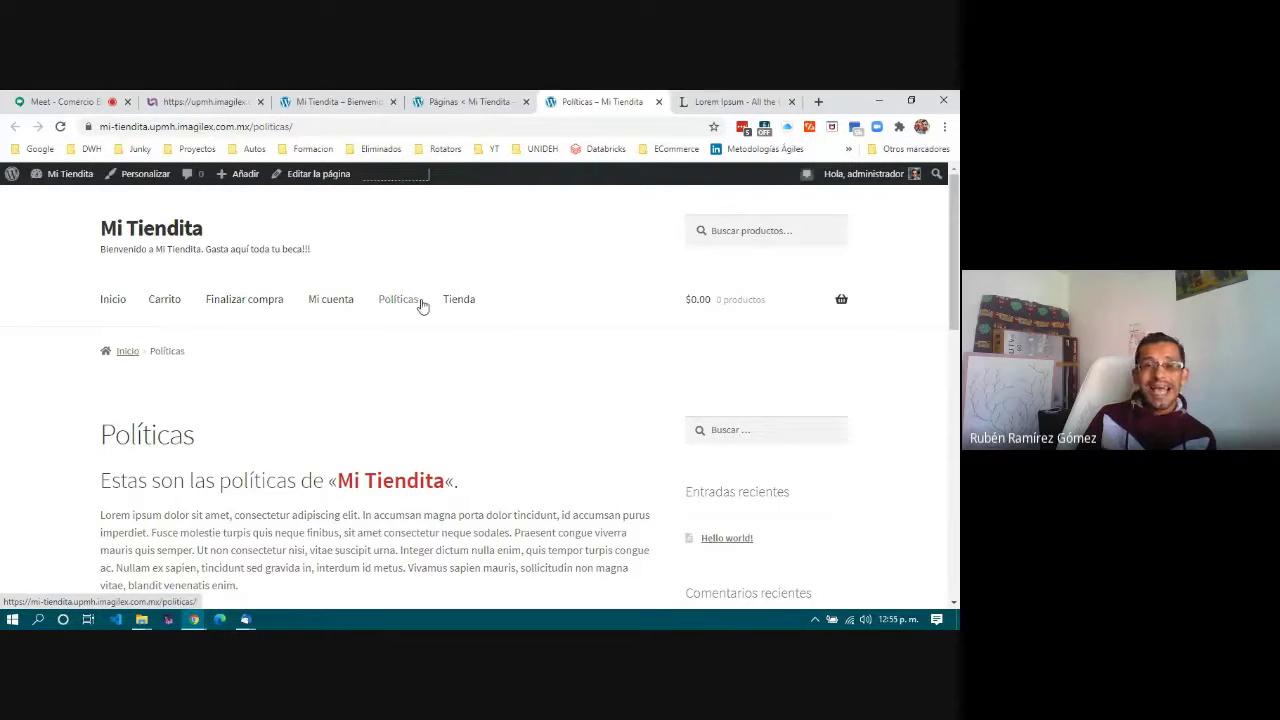
click(481, 103)
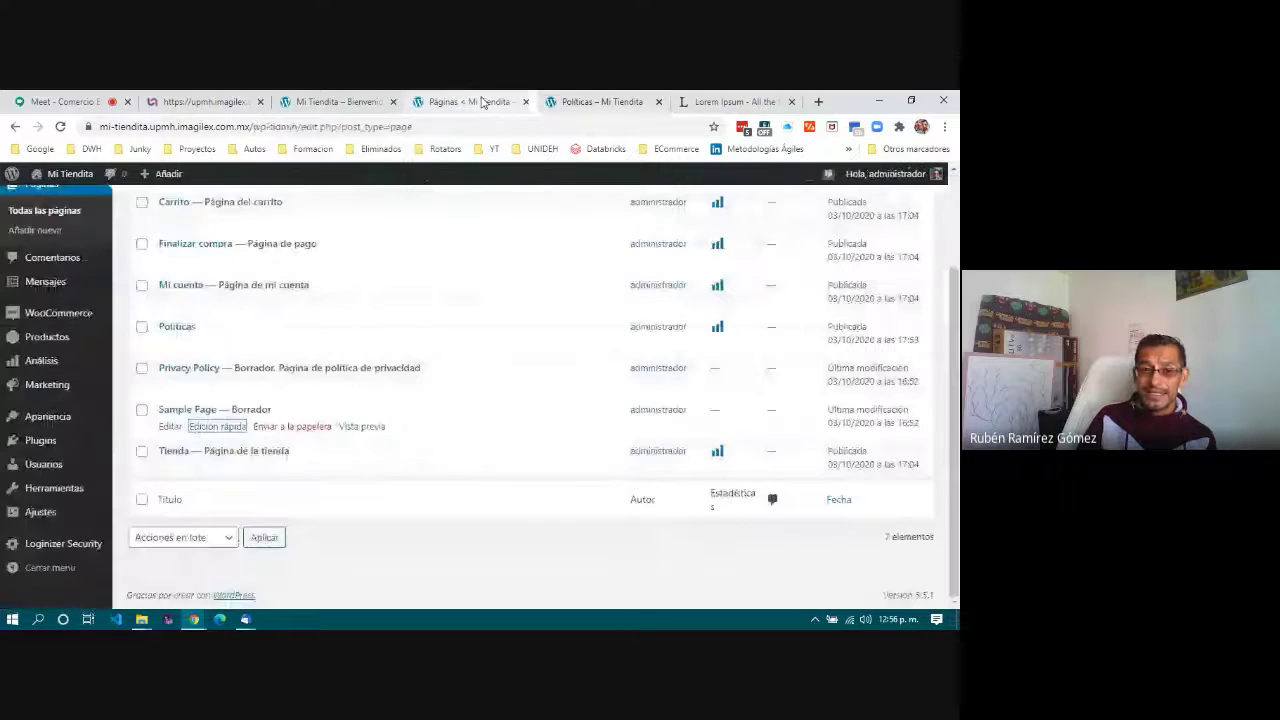
scroll(486, 423, up, 3)
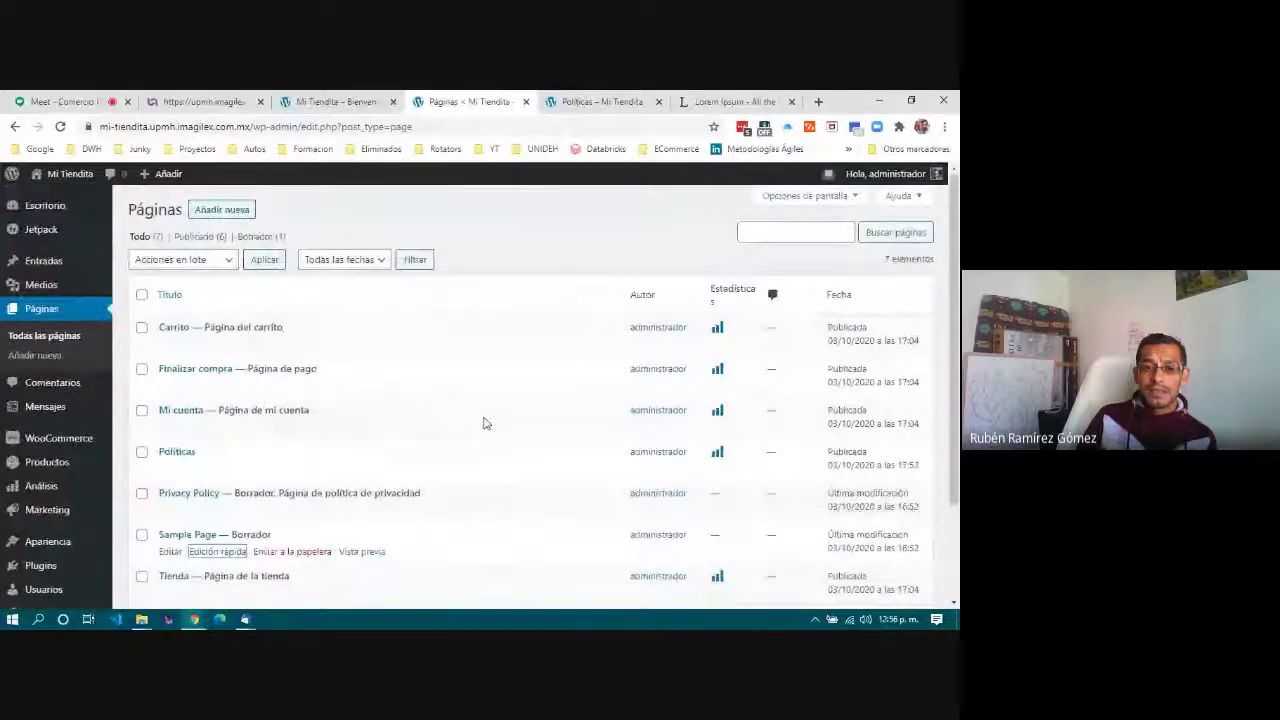
scroll(485, 423, down, 2)
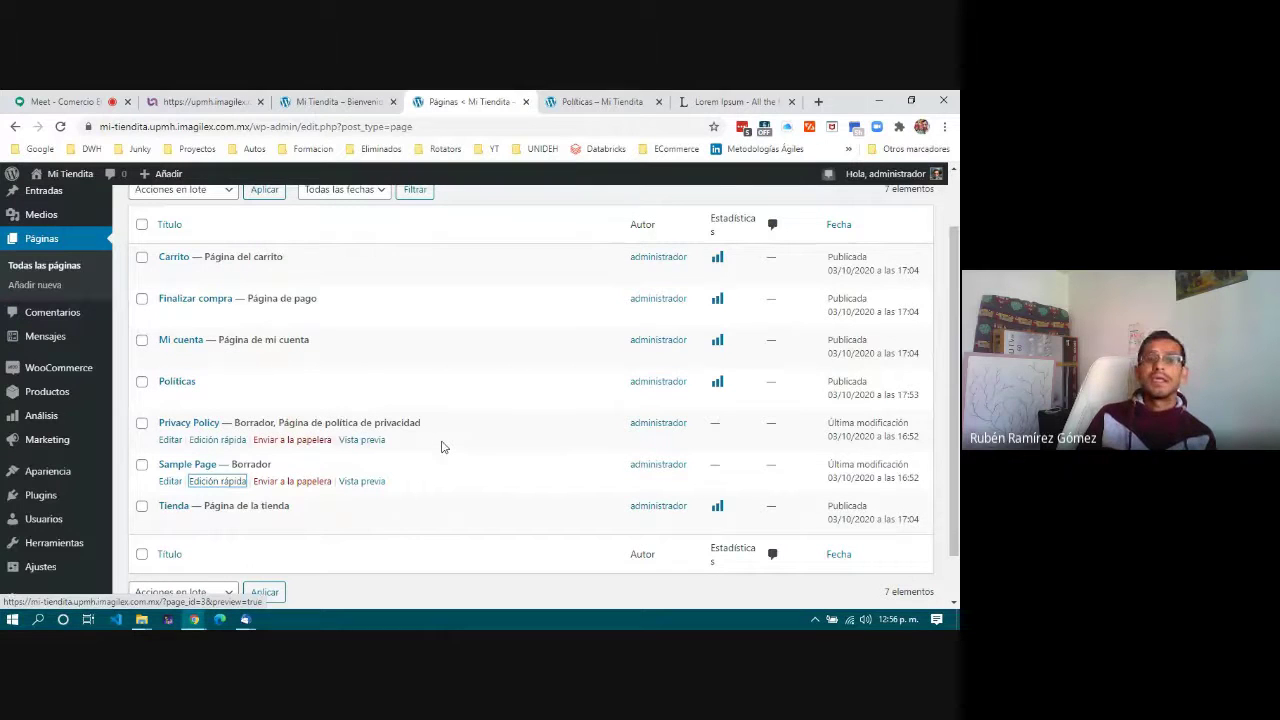
scroll(35, 262, up, 2)
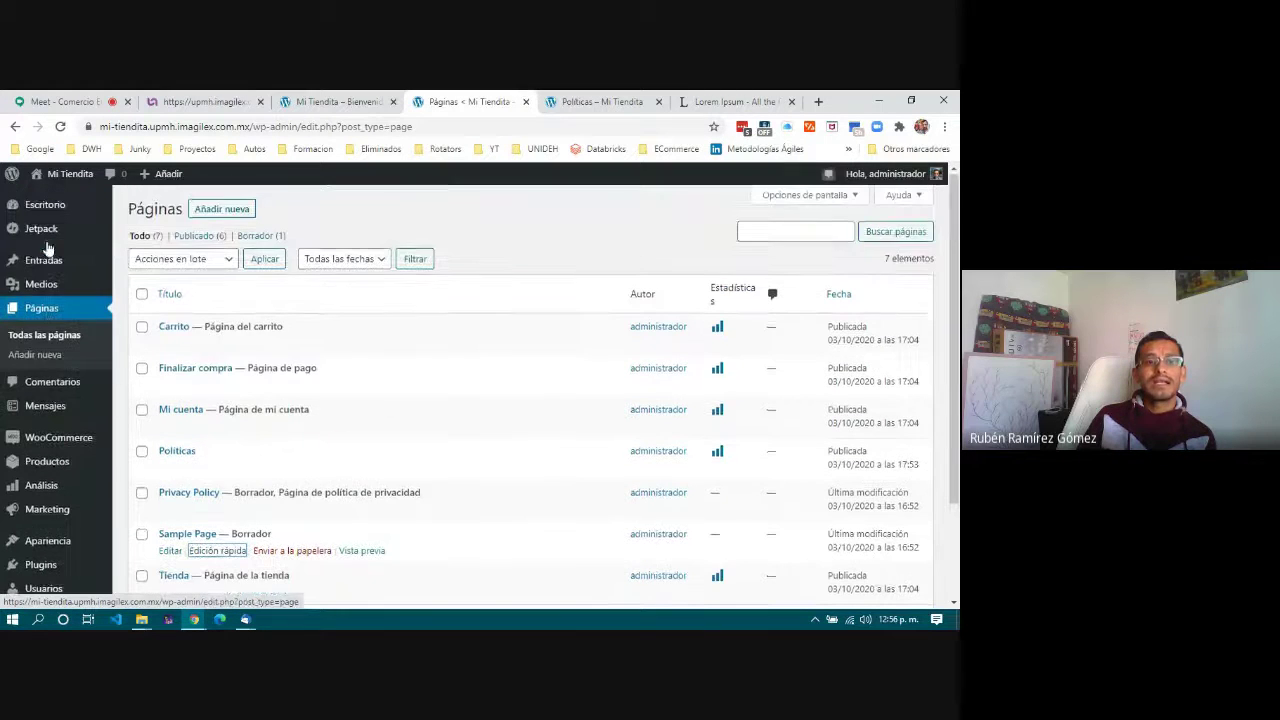
mouse_move(45, 268)
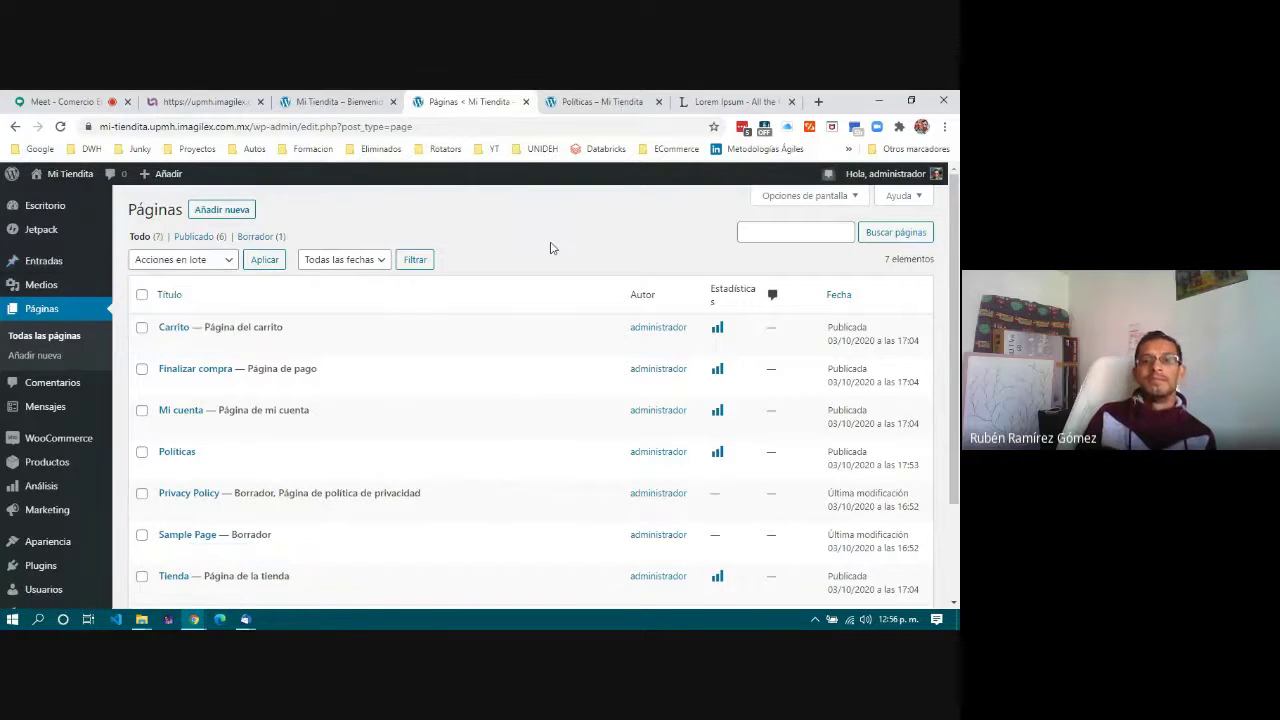
scroll(531, 263, down, 2)
- Look through the live Políticas page from the site header and highlighted store name down to the footer
click(598, 106)
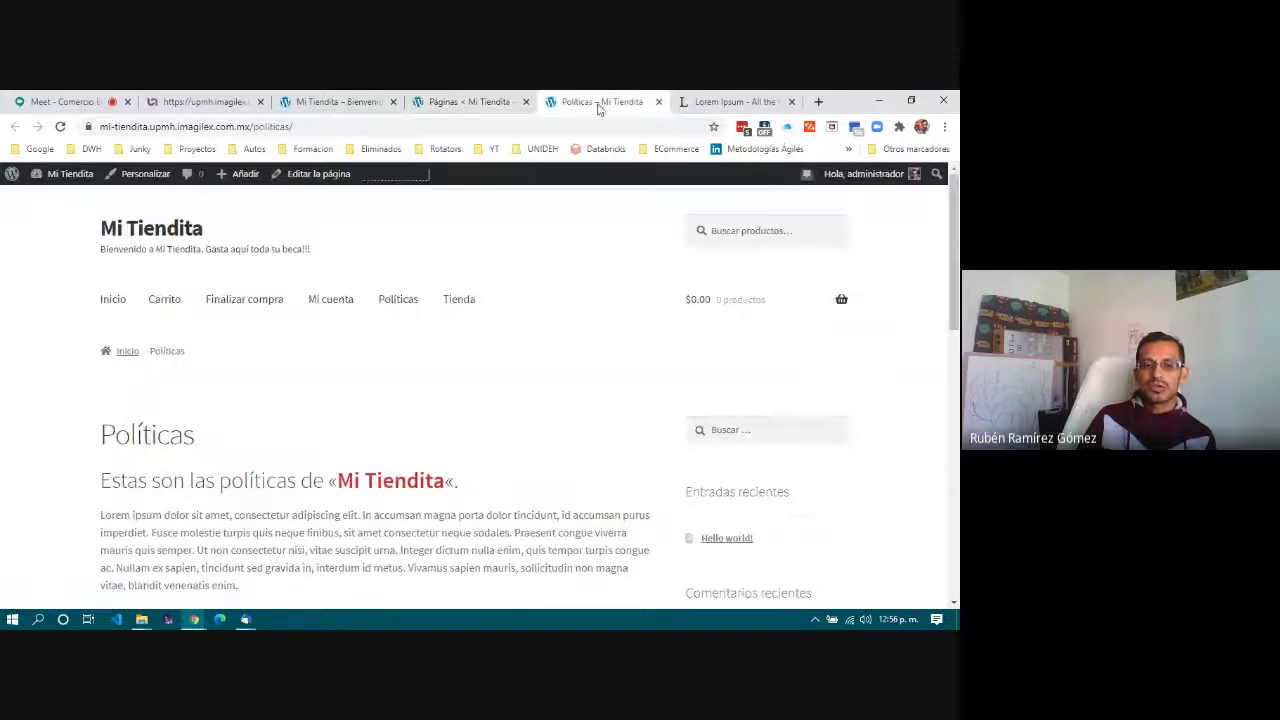
scroll(451, 366, down, 4)
scroll(451, 362, down, 3)
scroll(452, 361, up, 4)
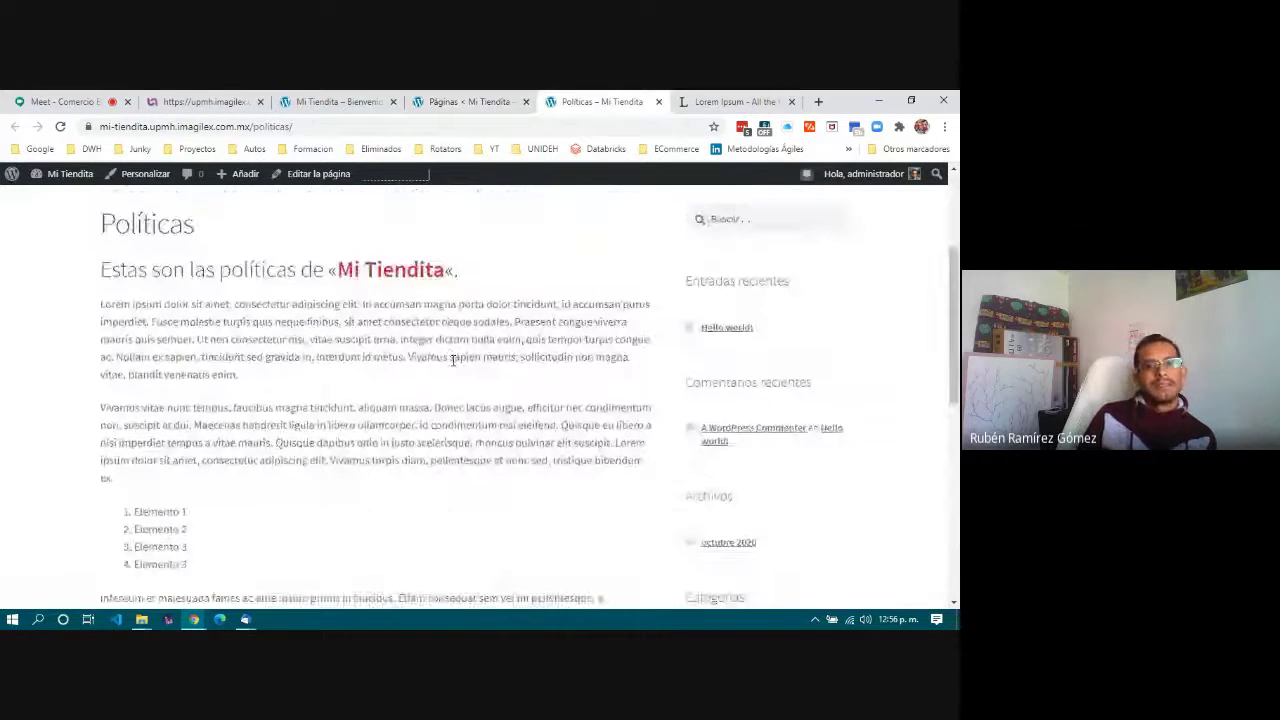
scroll(452, 361, up, 2)
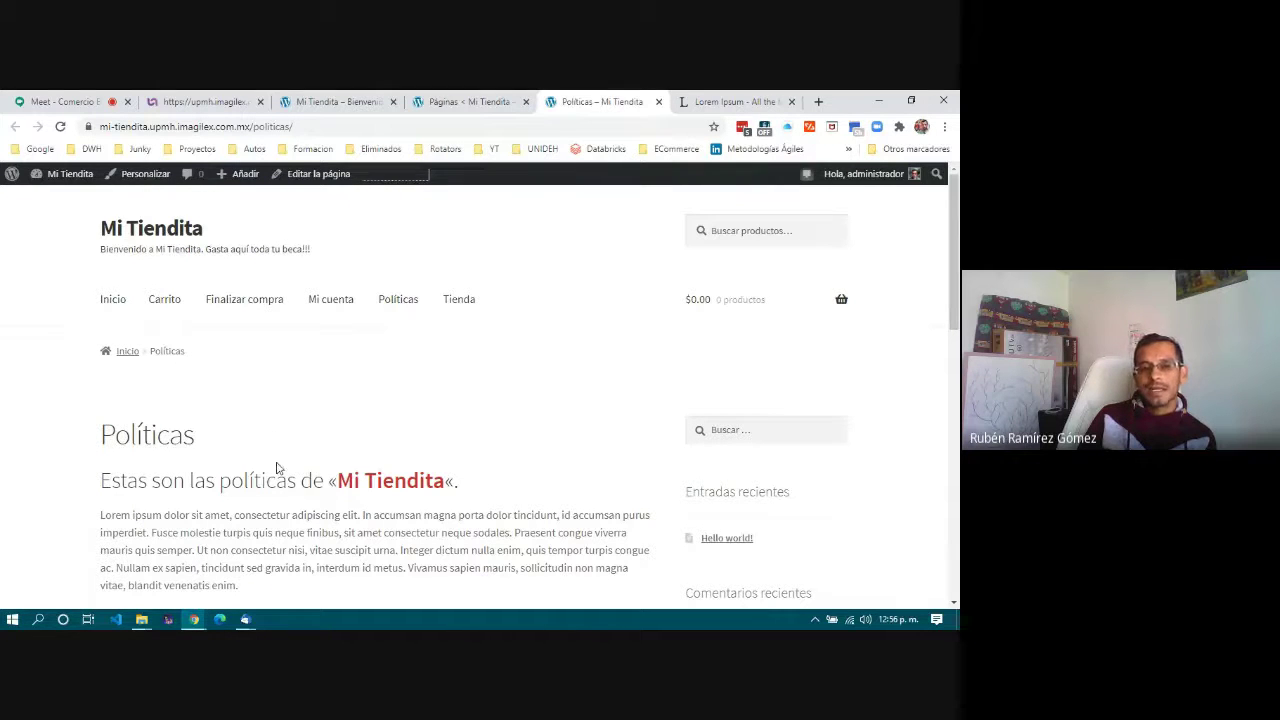
drag(342, 484, 456, 483)
click(456, 483)
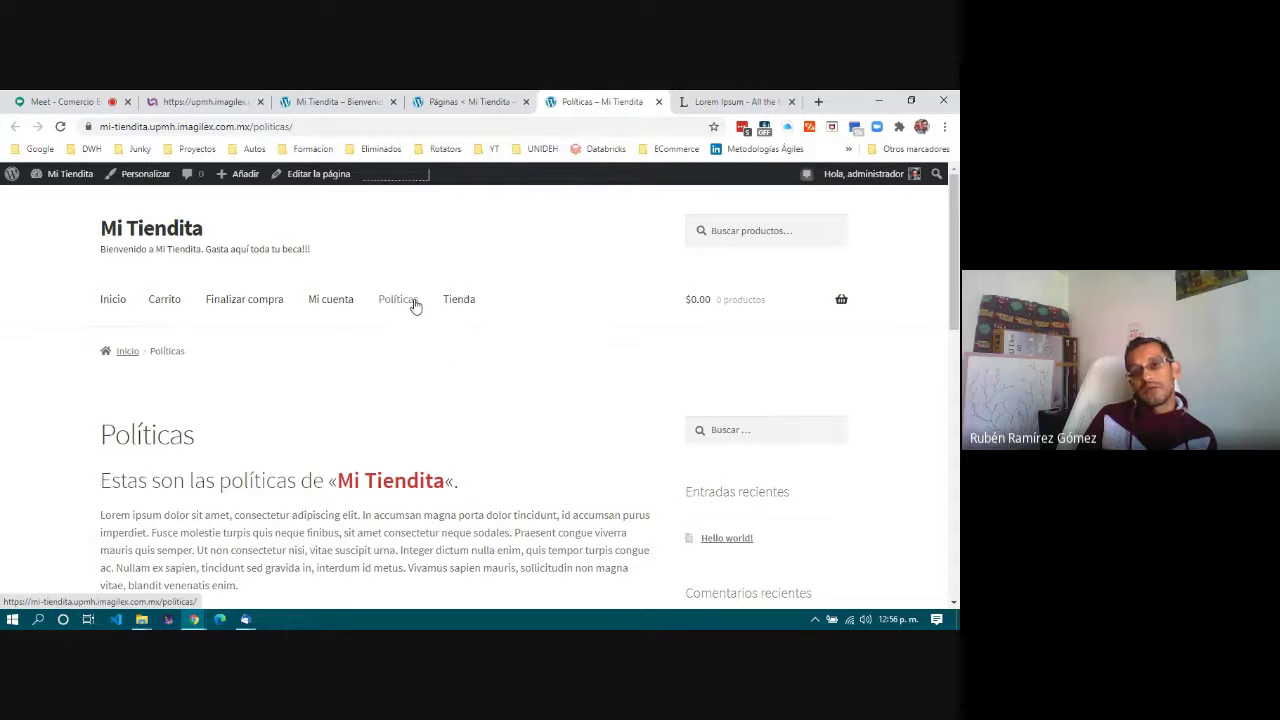
scroll(213, 400, down, 2)
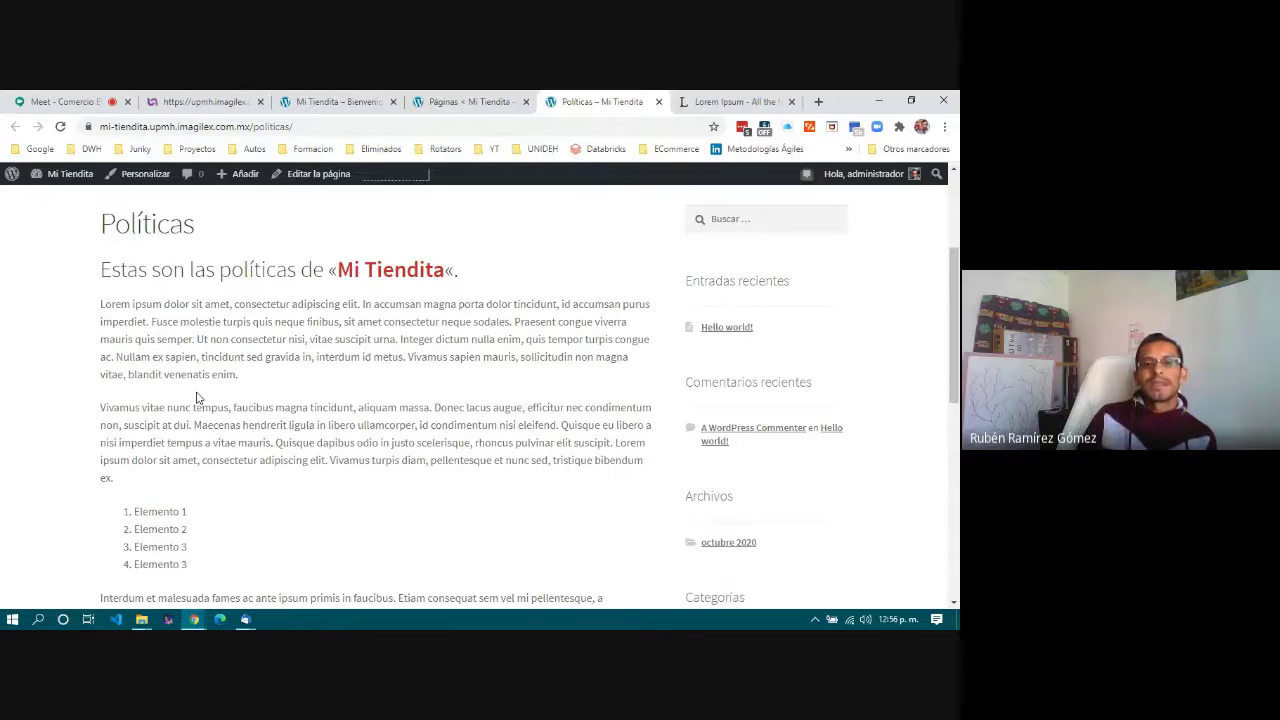
scroll(197, 398, down, 6)
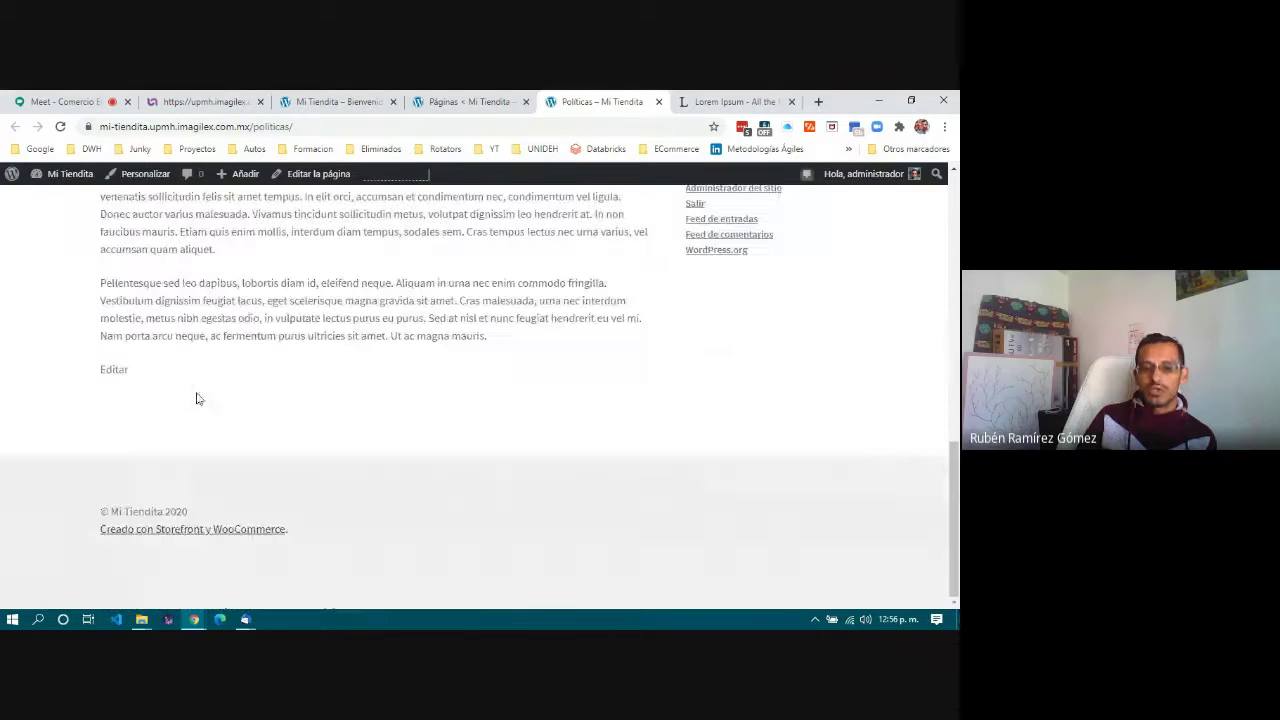
scroll(197, 398, up, 5)
scroll(197, 398, up, 3)
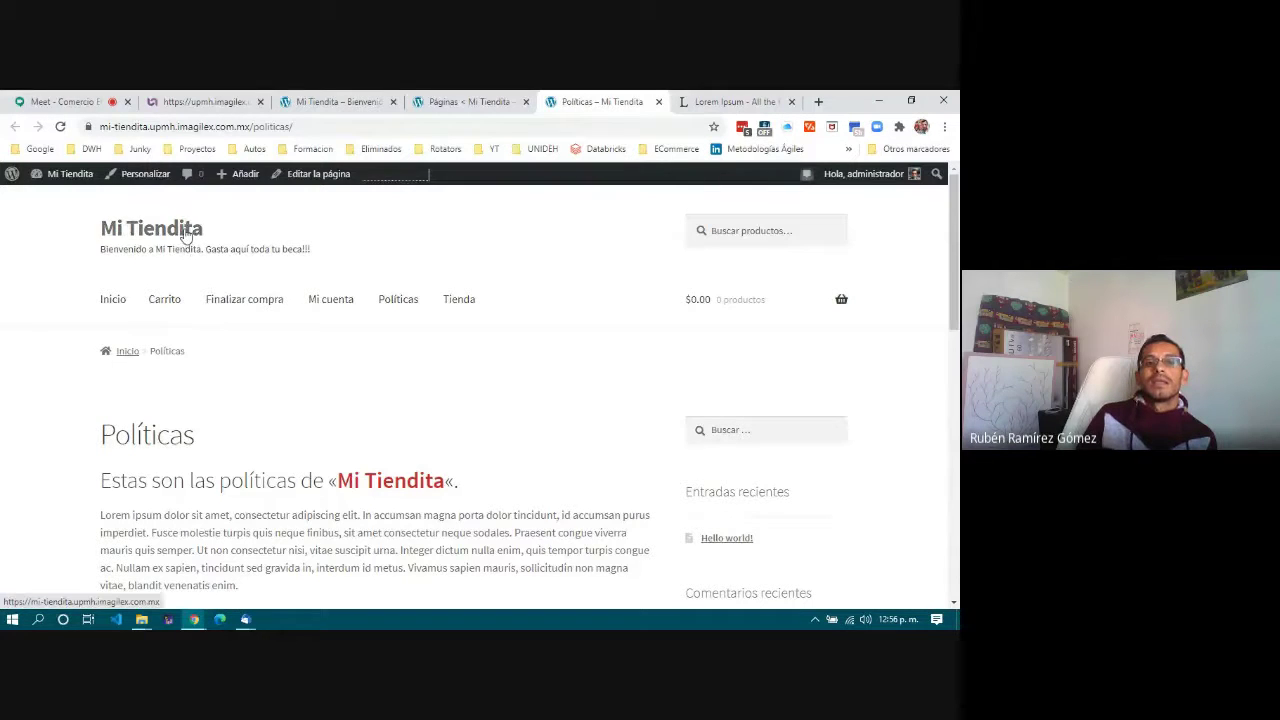
- Check the statuses in the list of all pages again and view the site options in the live page's admin bar
click(490, 106)
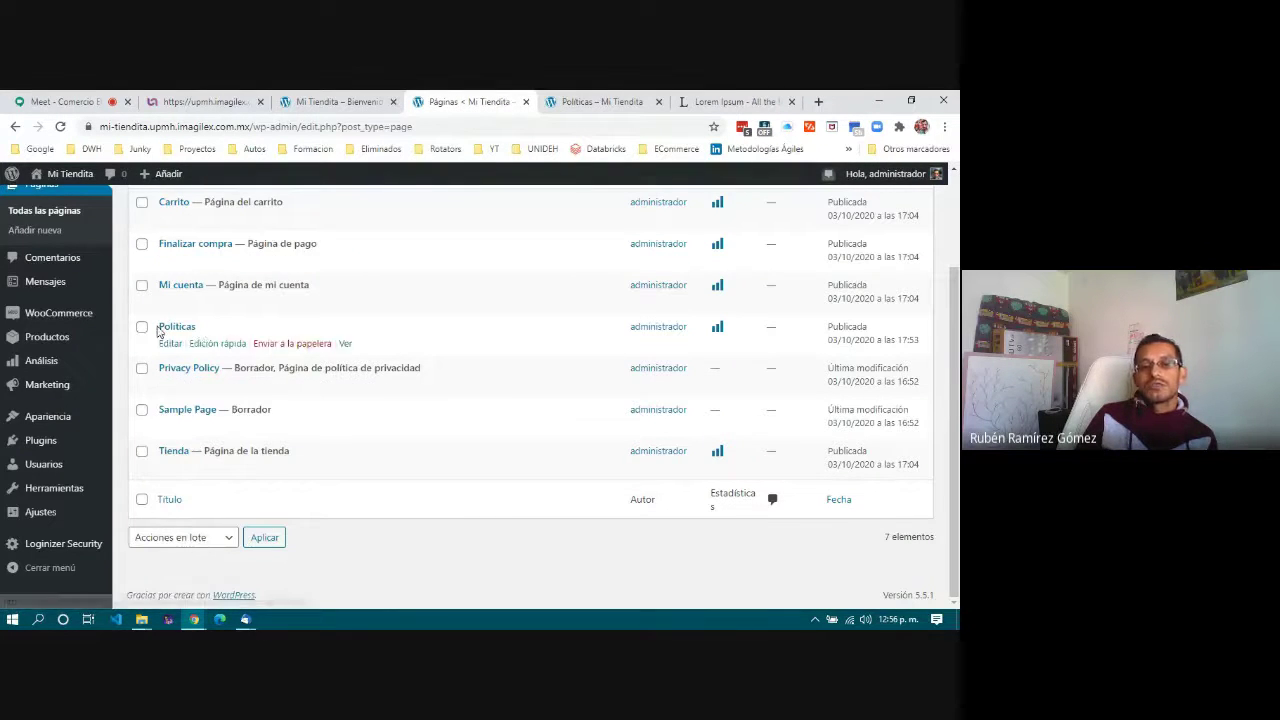
scroll(457, 397, up, 2)
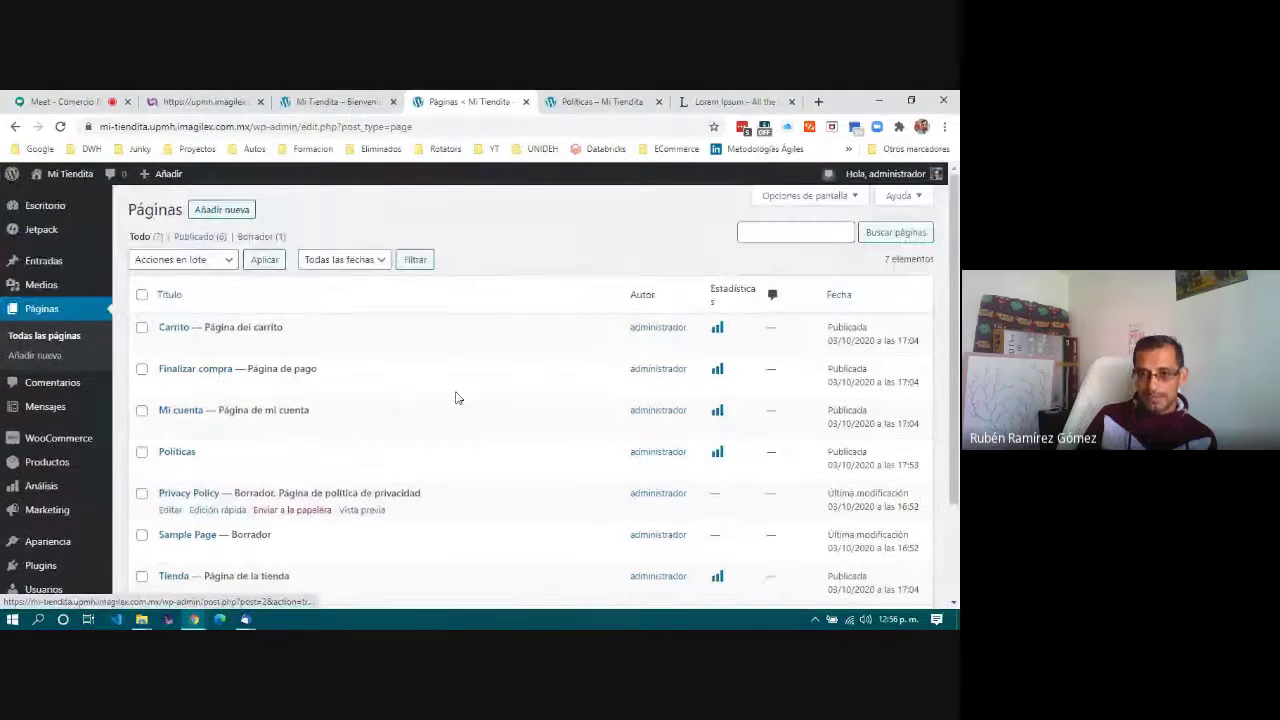
scroll(470, 364, down, 3)
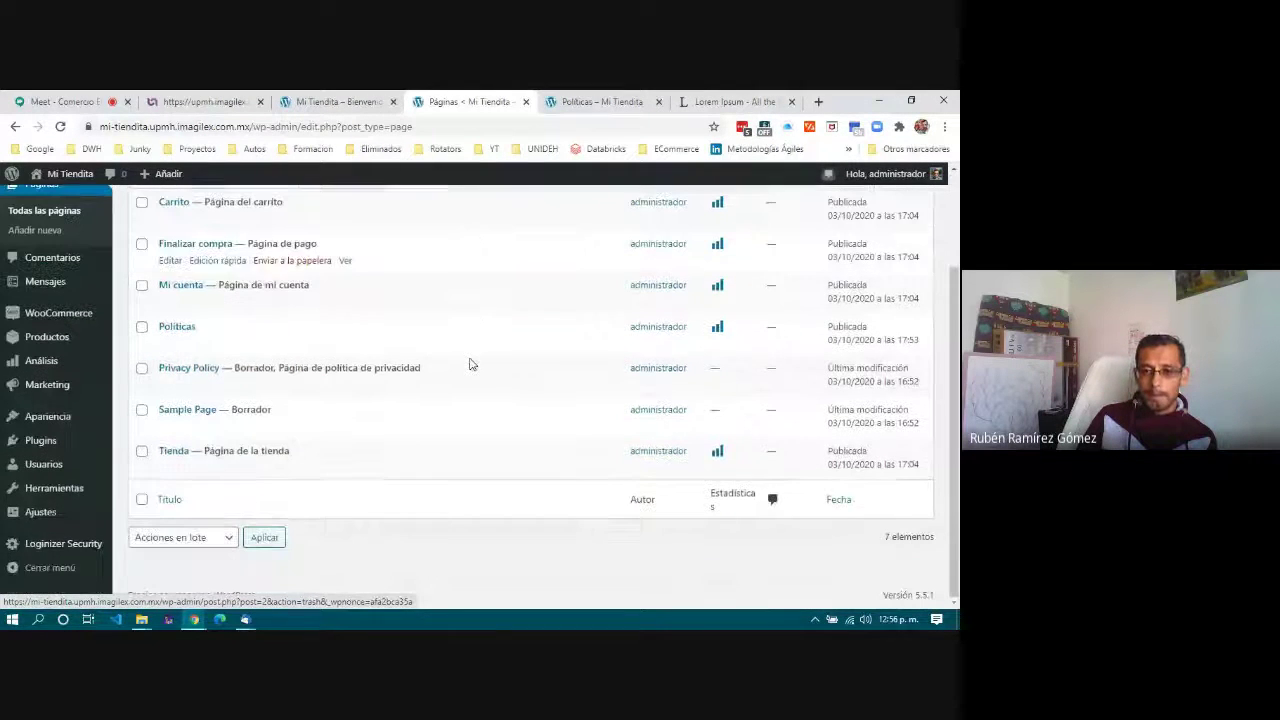
scroll(470, 364, up, 3)
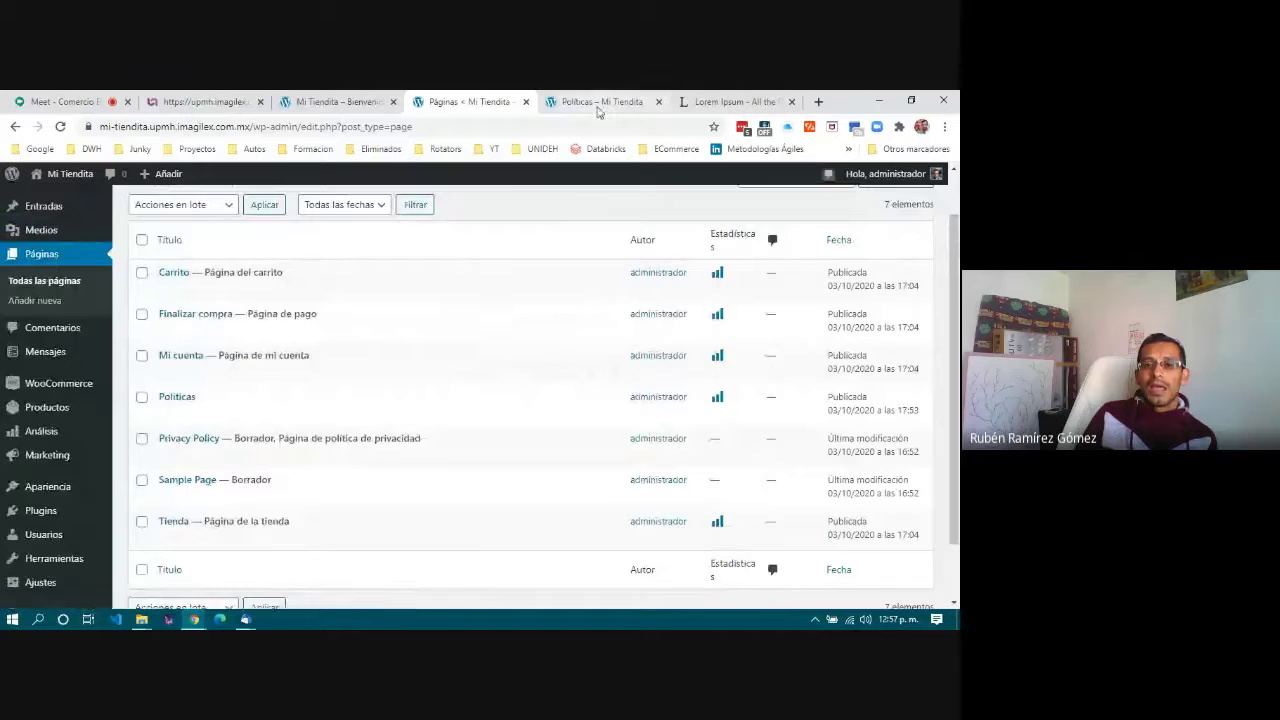
click(600, 103)
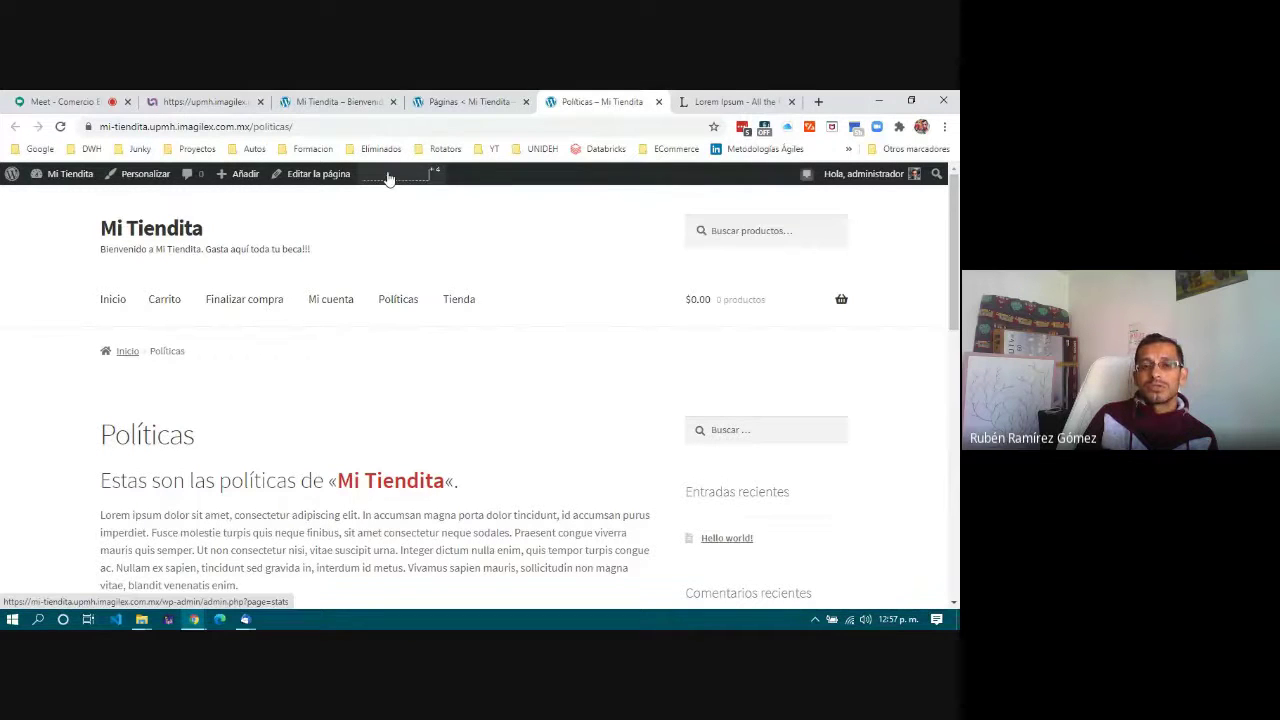
mouse_move(50, 183)
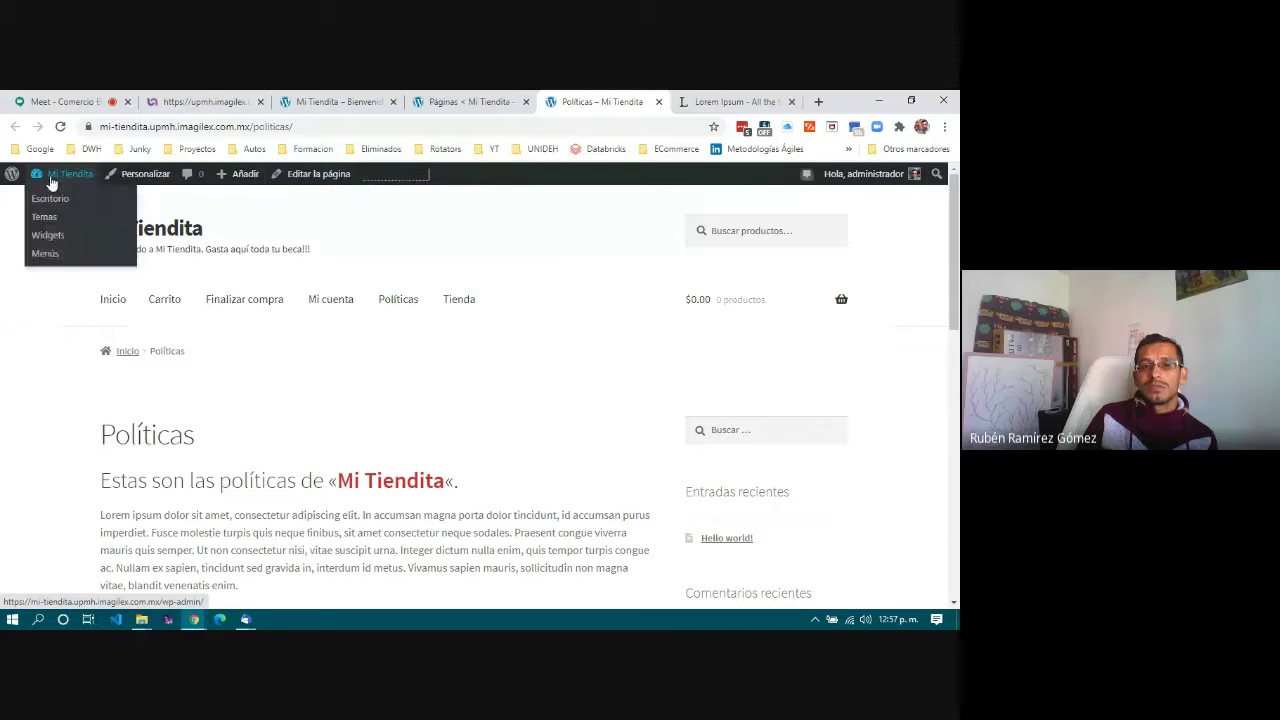
mouse_move(10, 176)
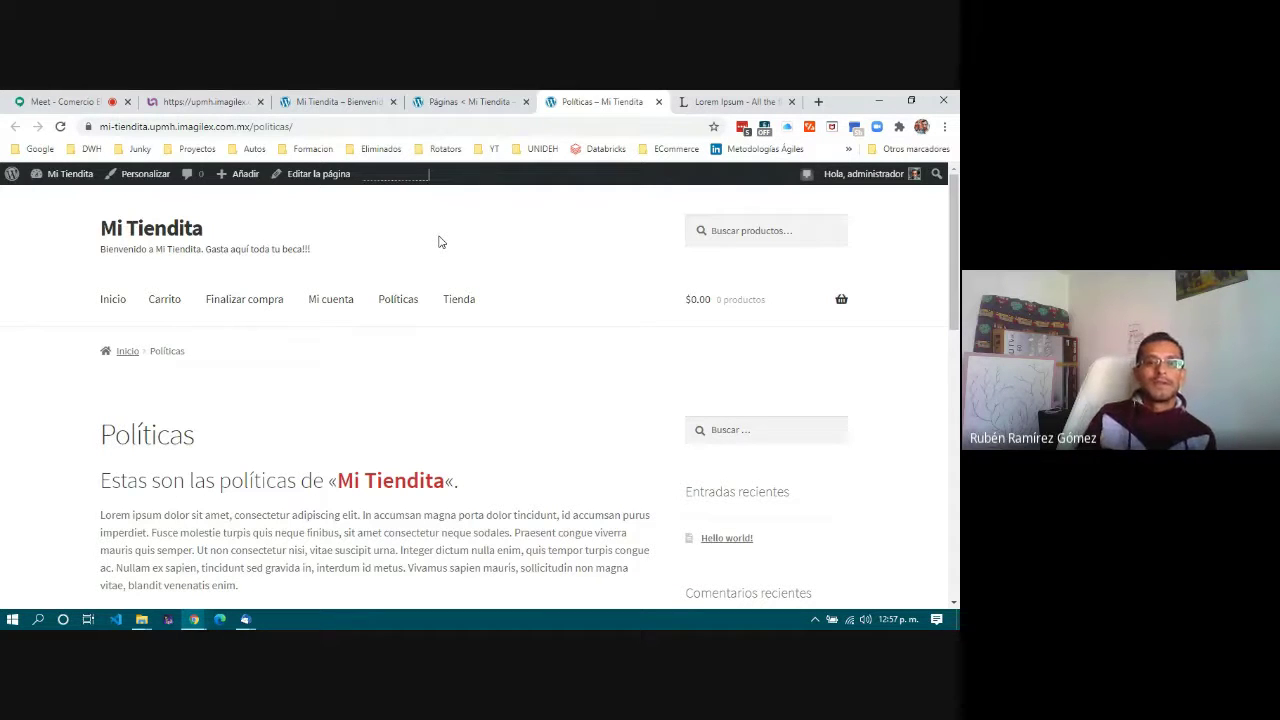
- Return to the site administration, open the page for adding new plugins and search for "age"
click(315, 101)
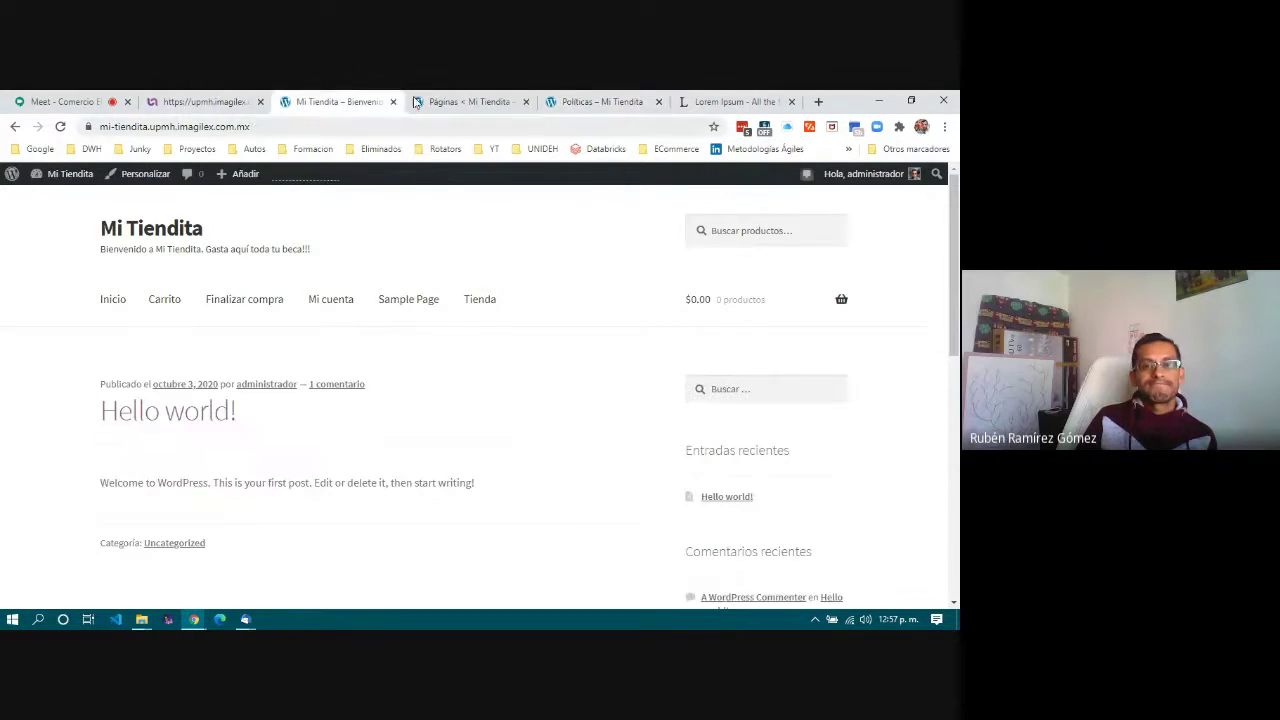
click(480, 100)
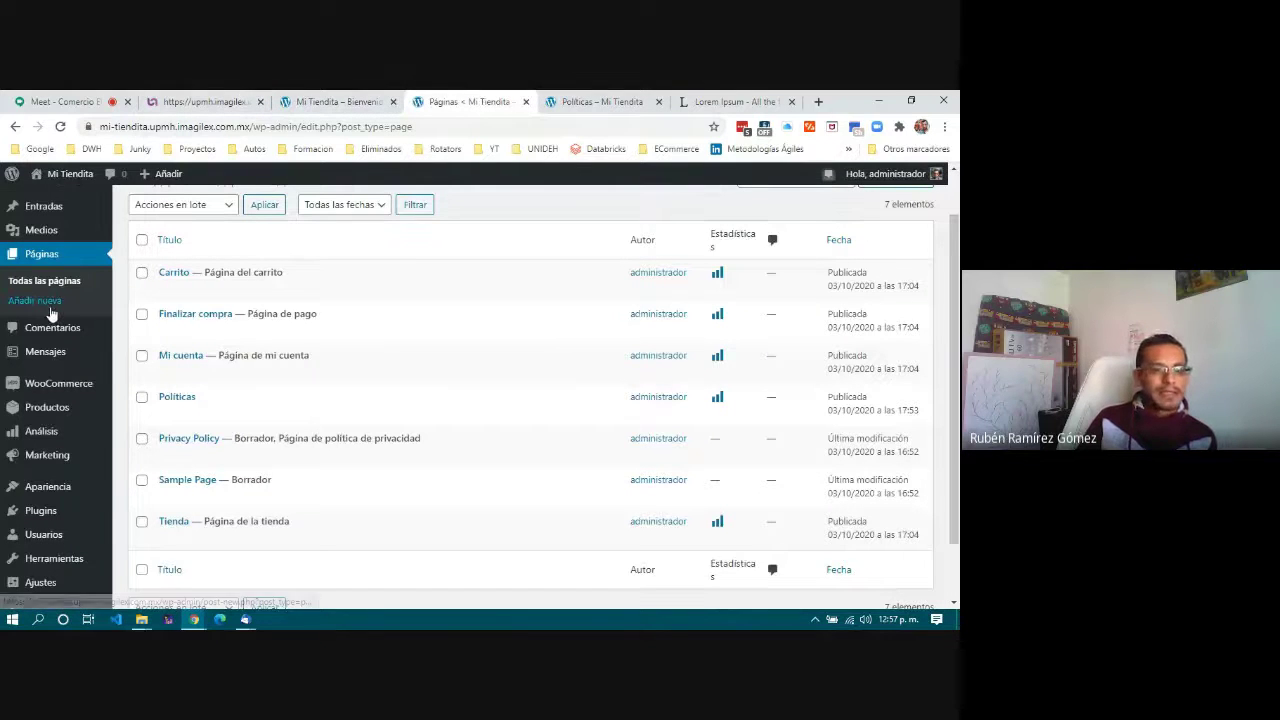
mouse_move(49, 411)
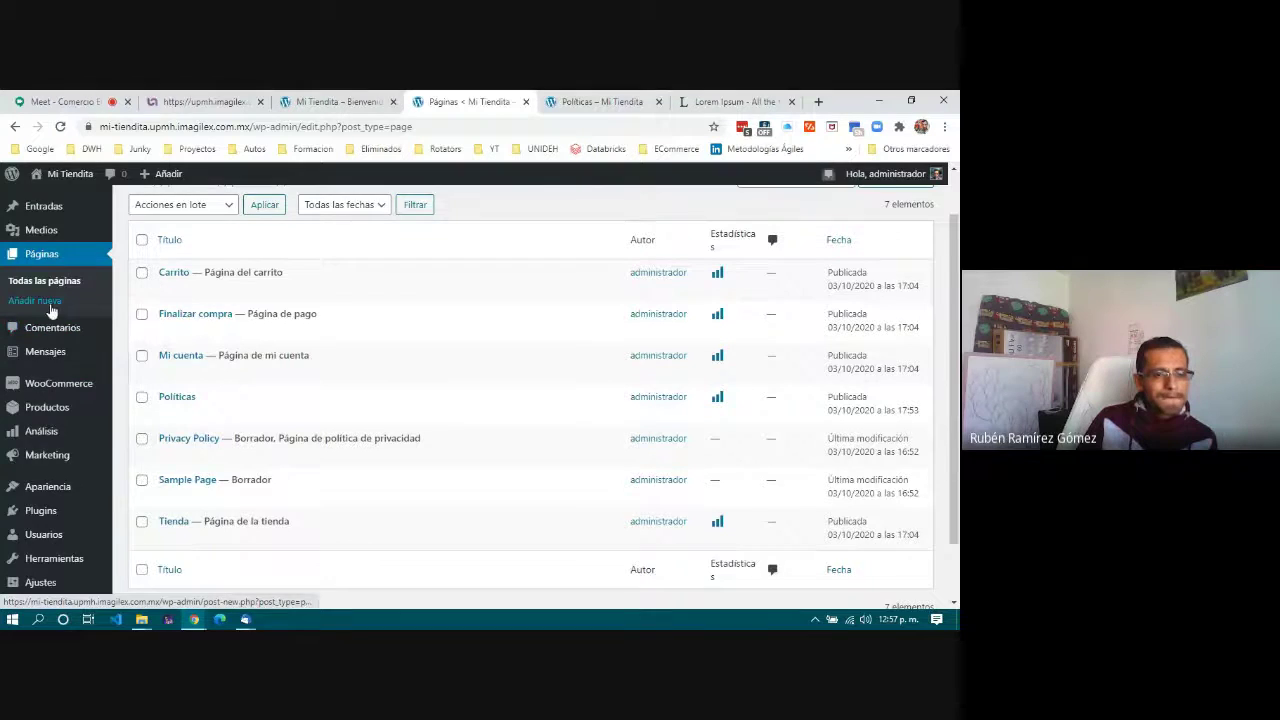
scroll(52, 313, down, 1)
scroll(52, 313, down, 1)
mouse_move(66, 445)
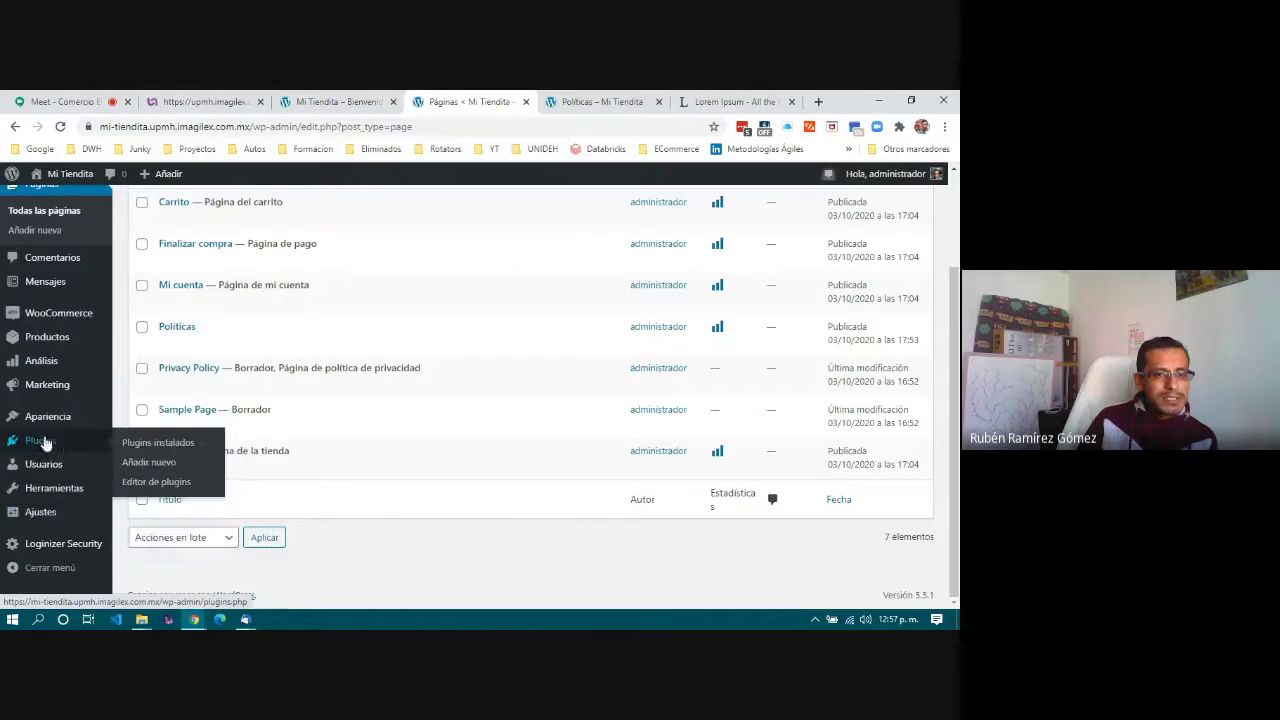
click(146, 463)
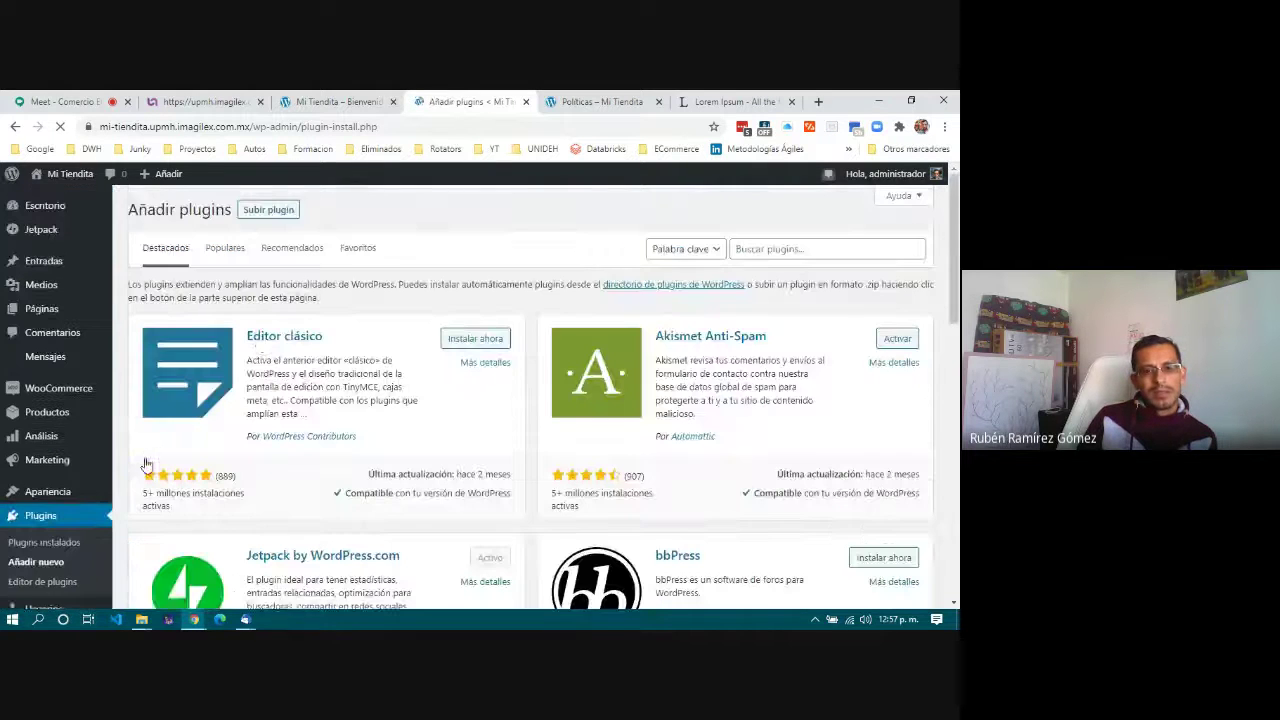
click(770, 249)
text(age)
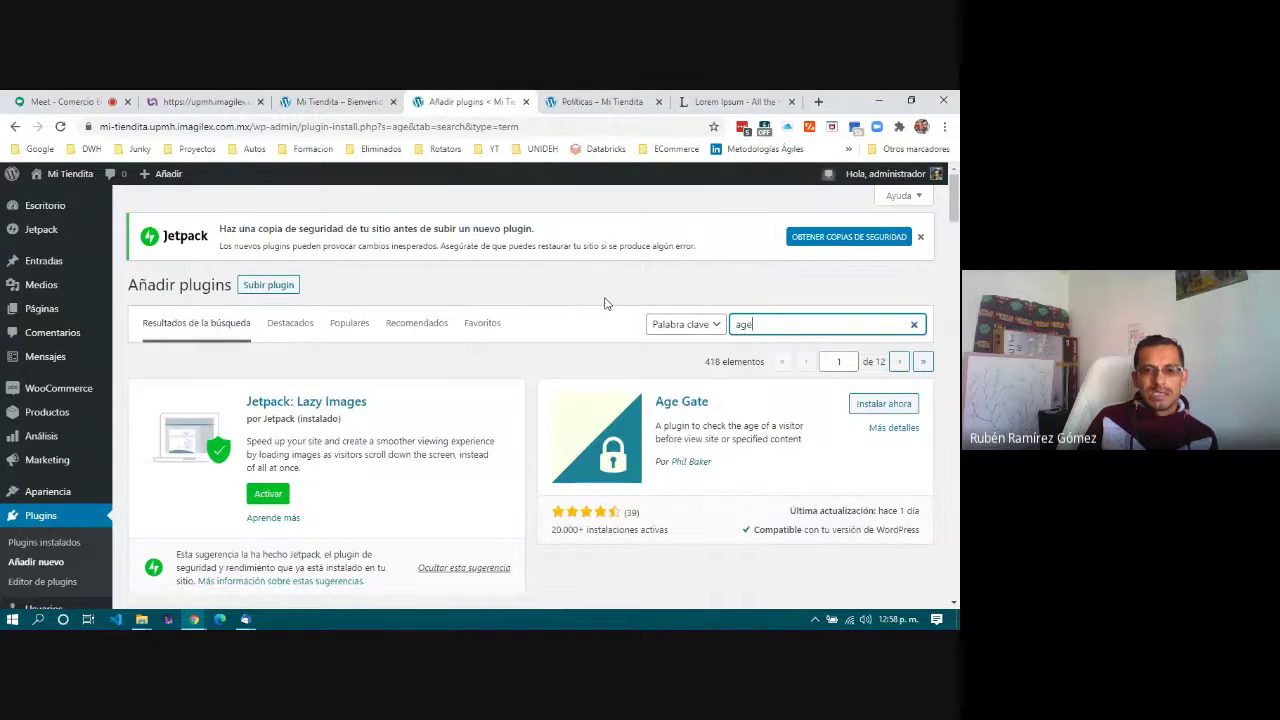
- Look through the first "age" plugin results, including Age Gate, Age Verification, Agy, WordPress Responsive Age Verification and Minimum Age for WooCommerce
scroll(604, 303, down, 3)
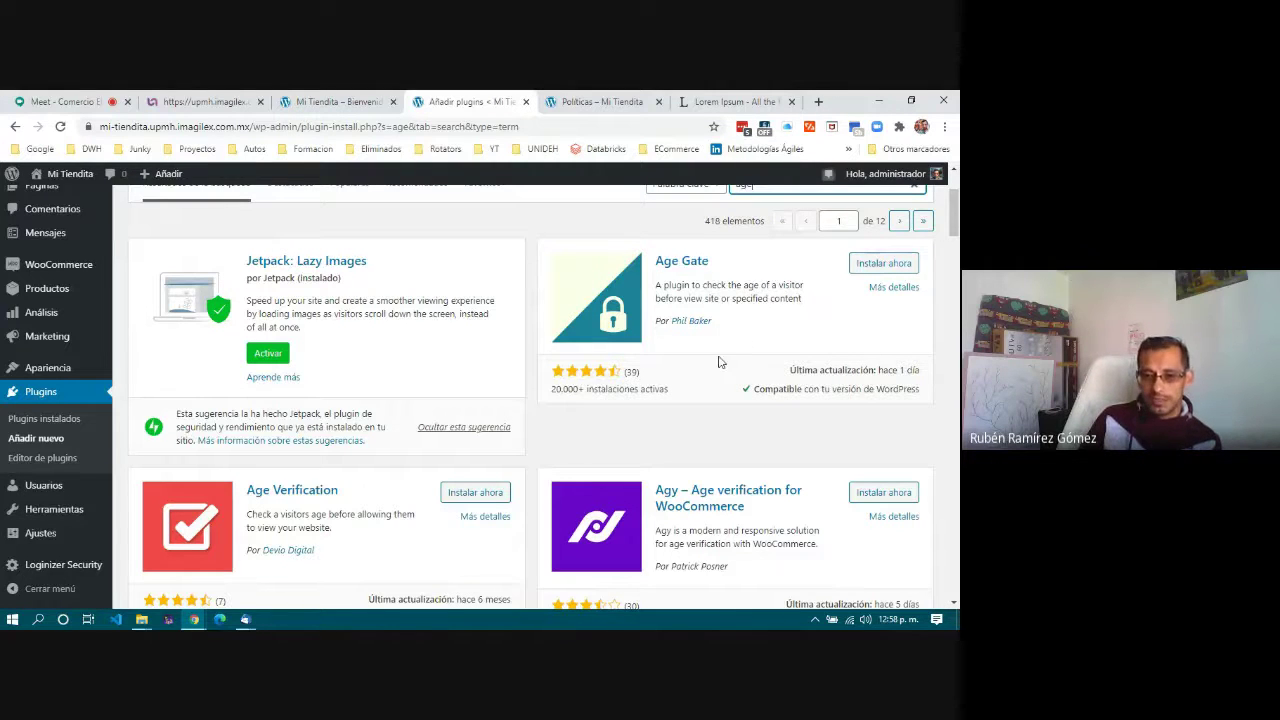
scroll(718, 361, down, 1)
scroll(718, 361, down, 1)
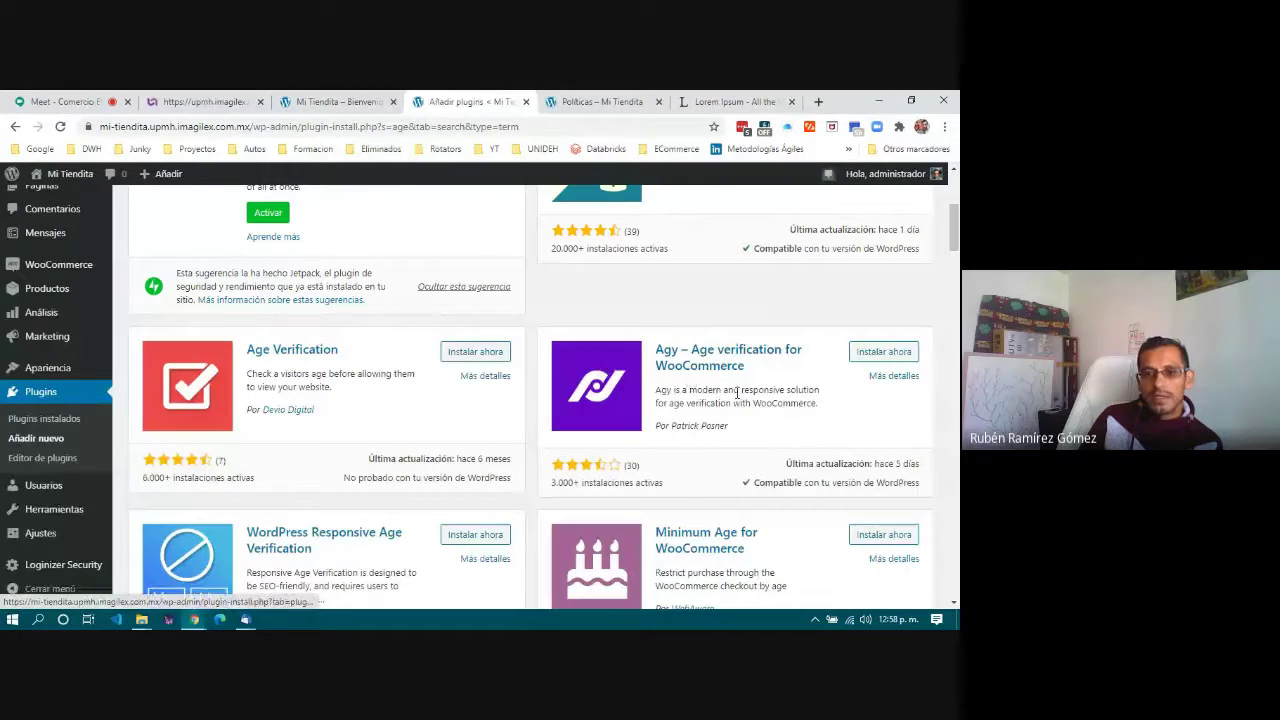
scroll(714, 390, down, 2)
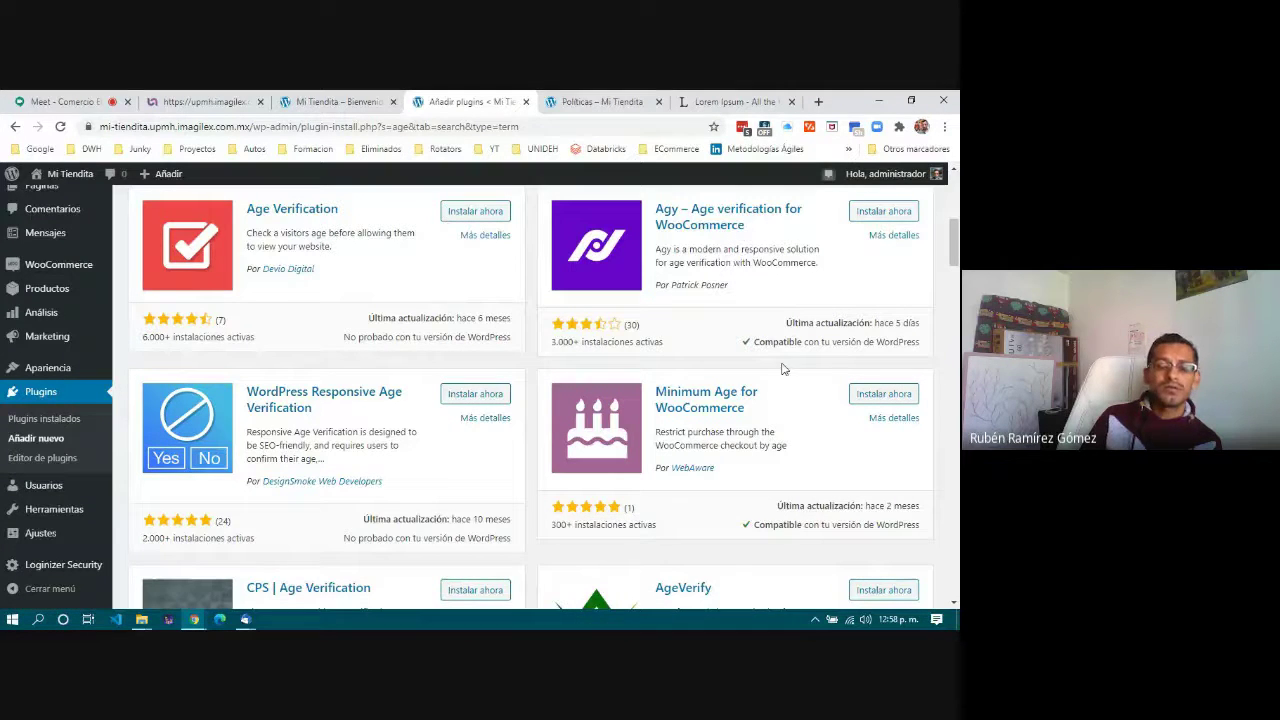
scroll(783, 369, up, 3)
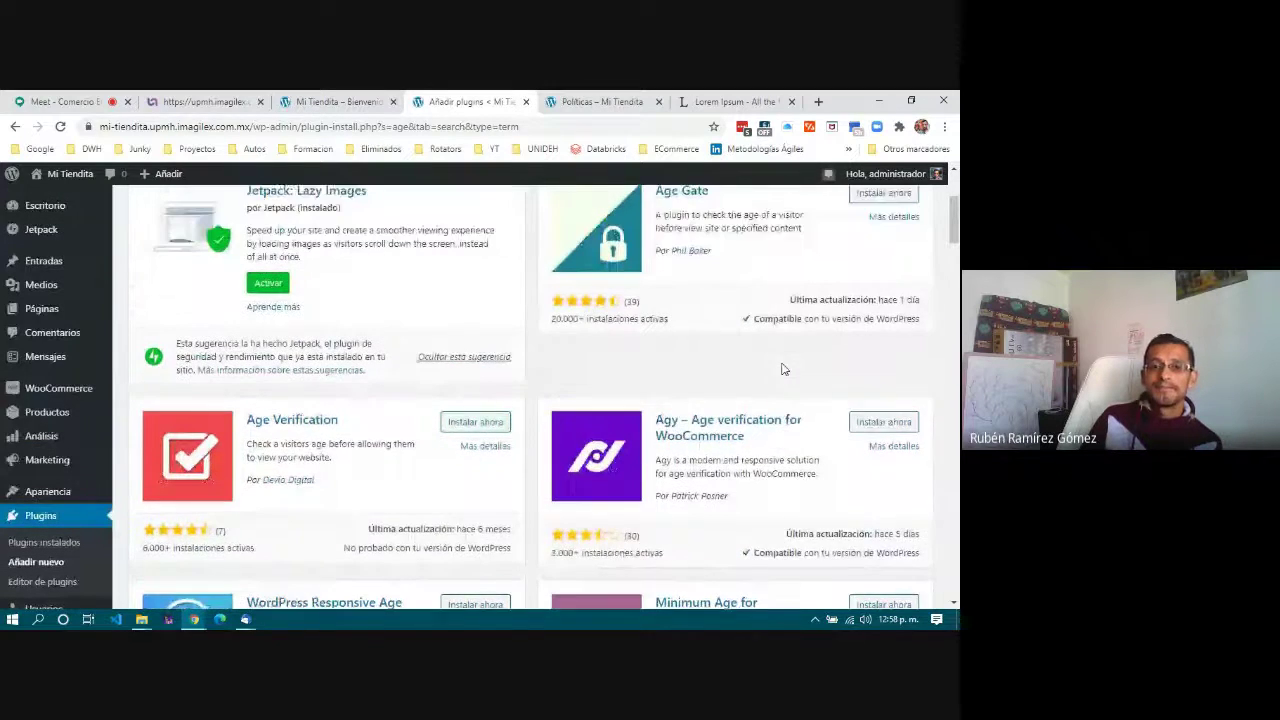
scroll(783, 369, up, 1)
scroll(783, 365, down, 1)
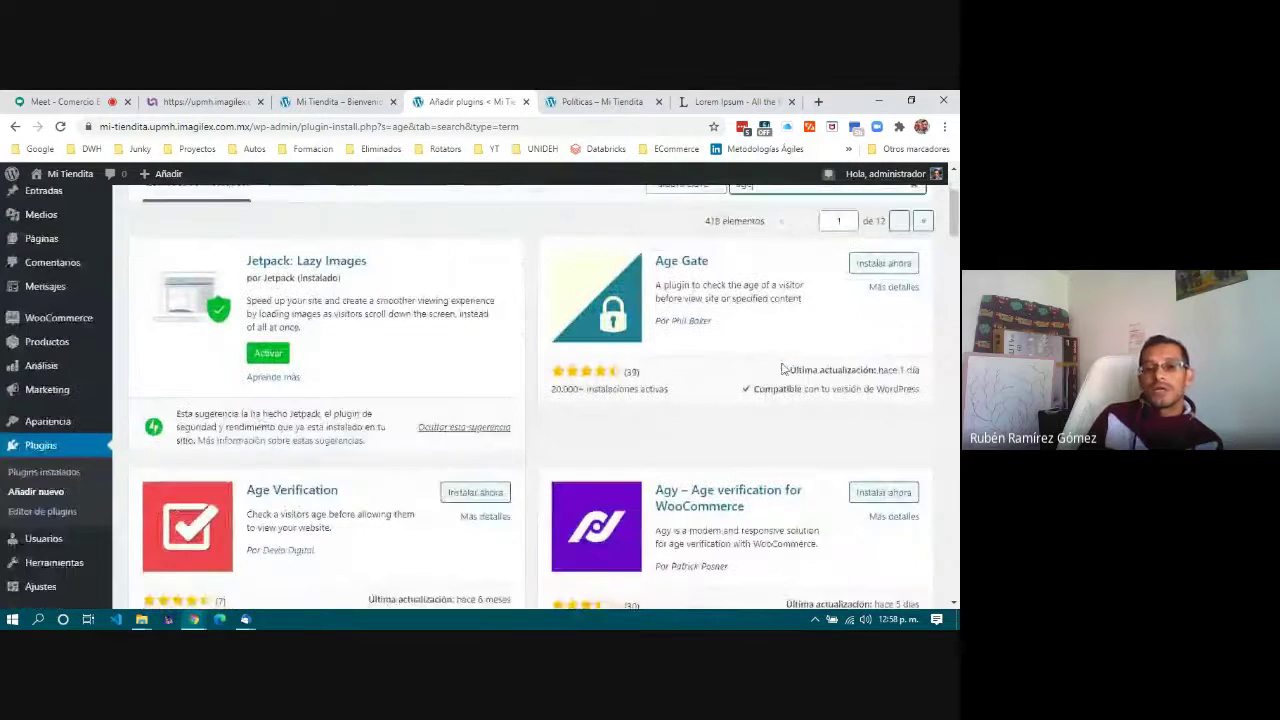
scroll(783, 361, up, 1)
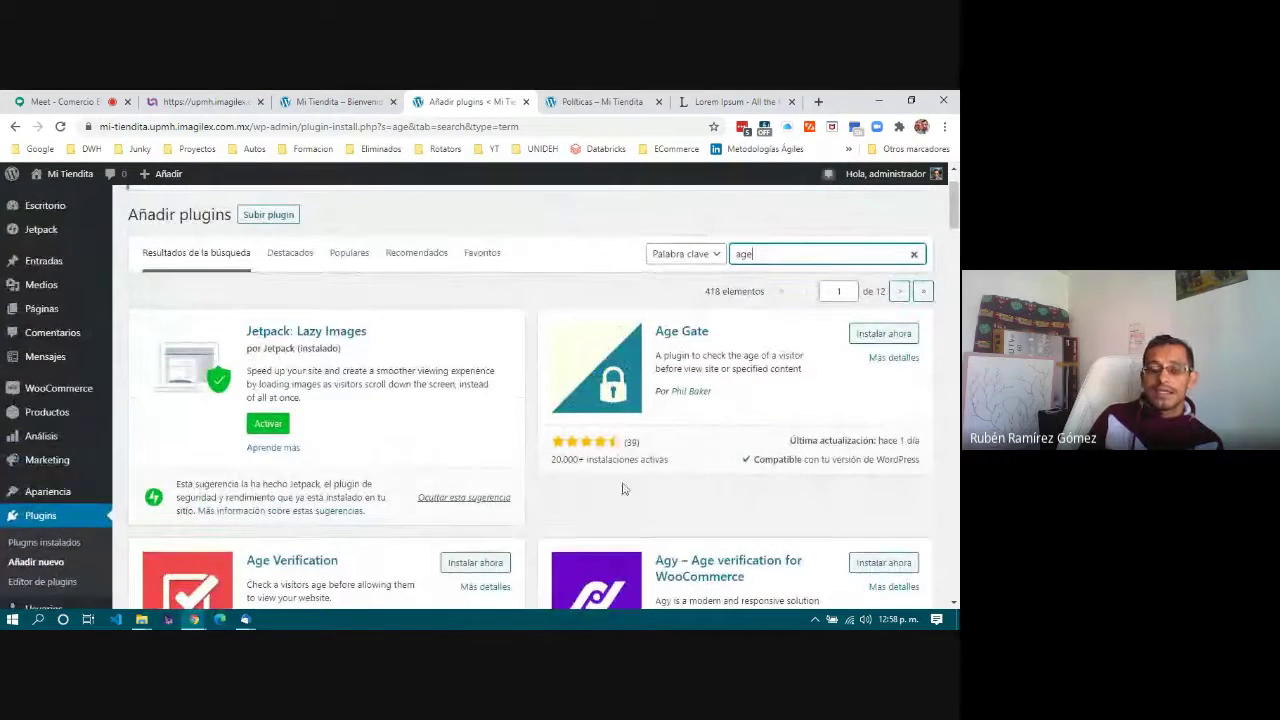
scroll(612, 415, down, 1)
scroll(612, 415, down, 1)
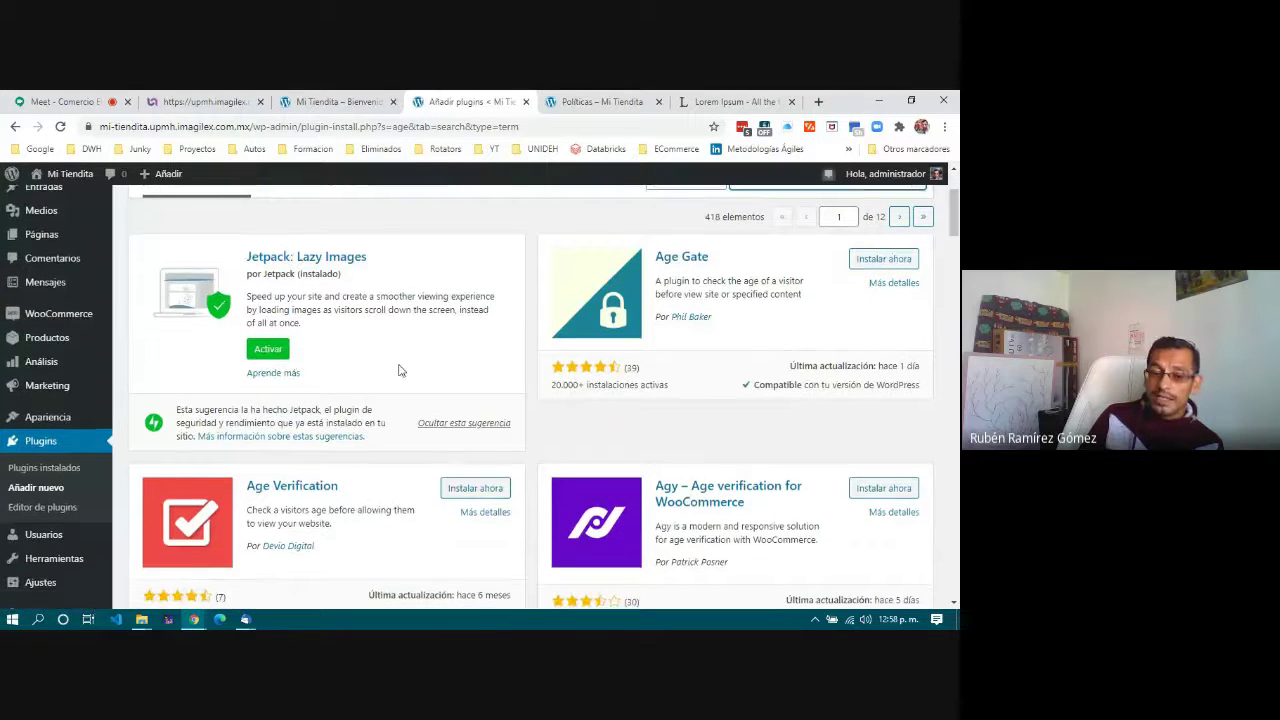
scroll(400, 385, down, 3)
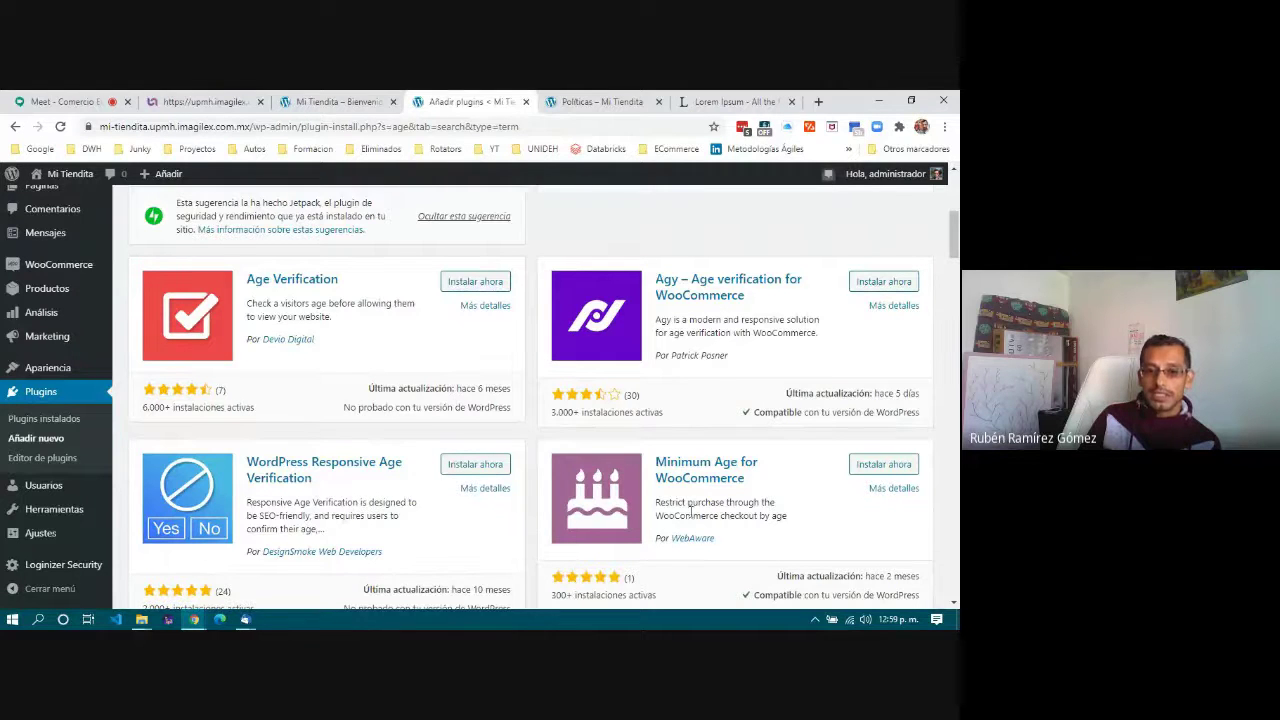
scroll(688, 512, down, 1)
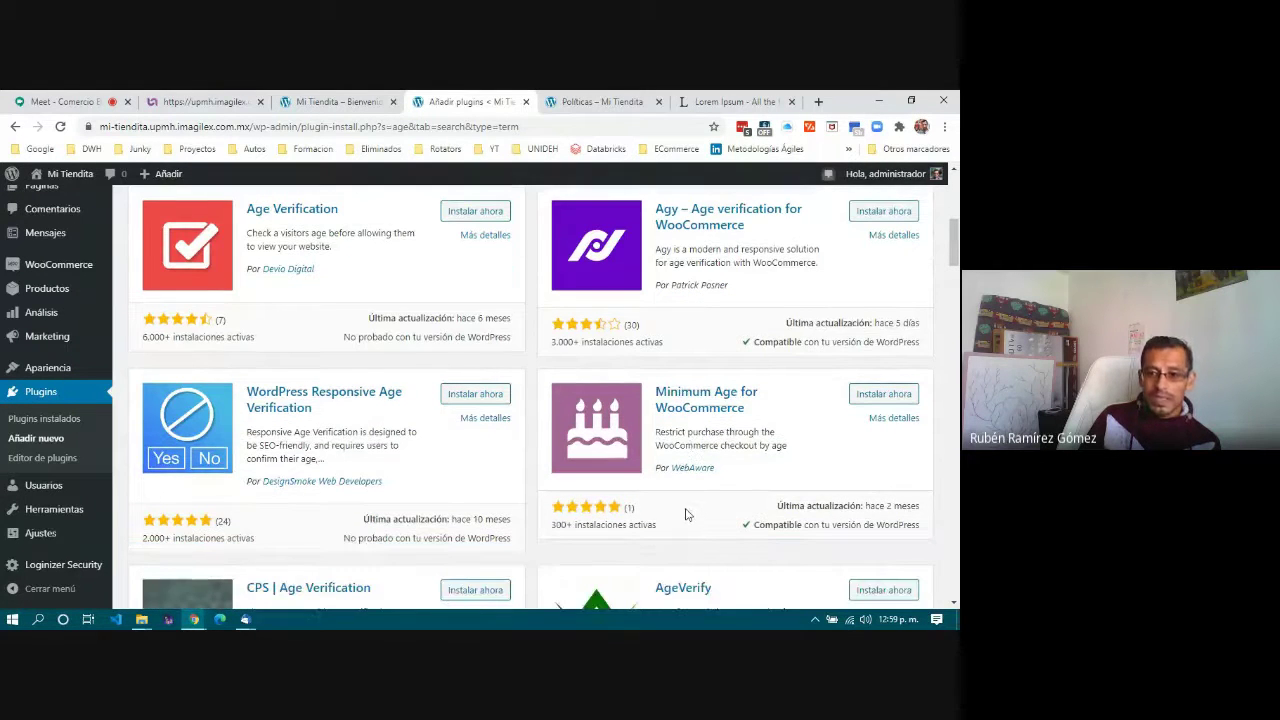
scroll(686, 514, up, 1)
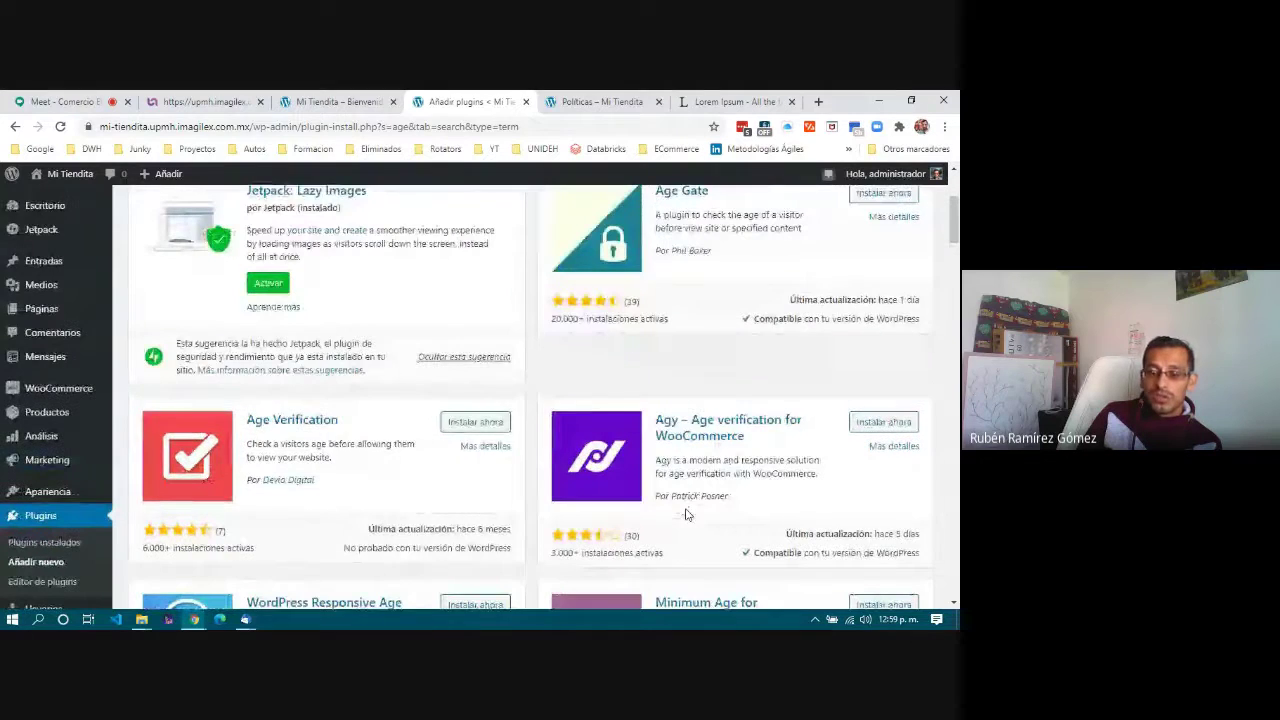
scroll(686, 514, up, 2)
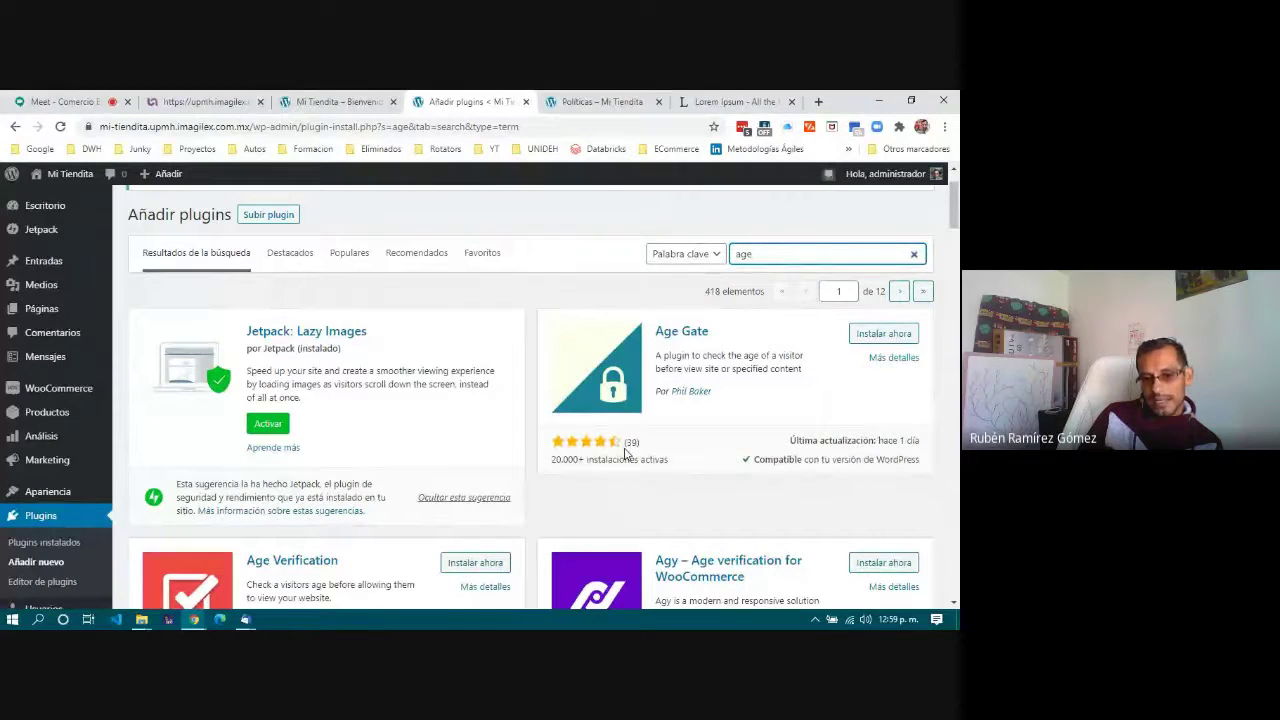
- Examine the Age Gate entry, highlighting its active installations and its compatibility with the WordPress version
scroll(624, 452, down, 1)
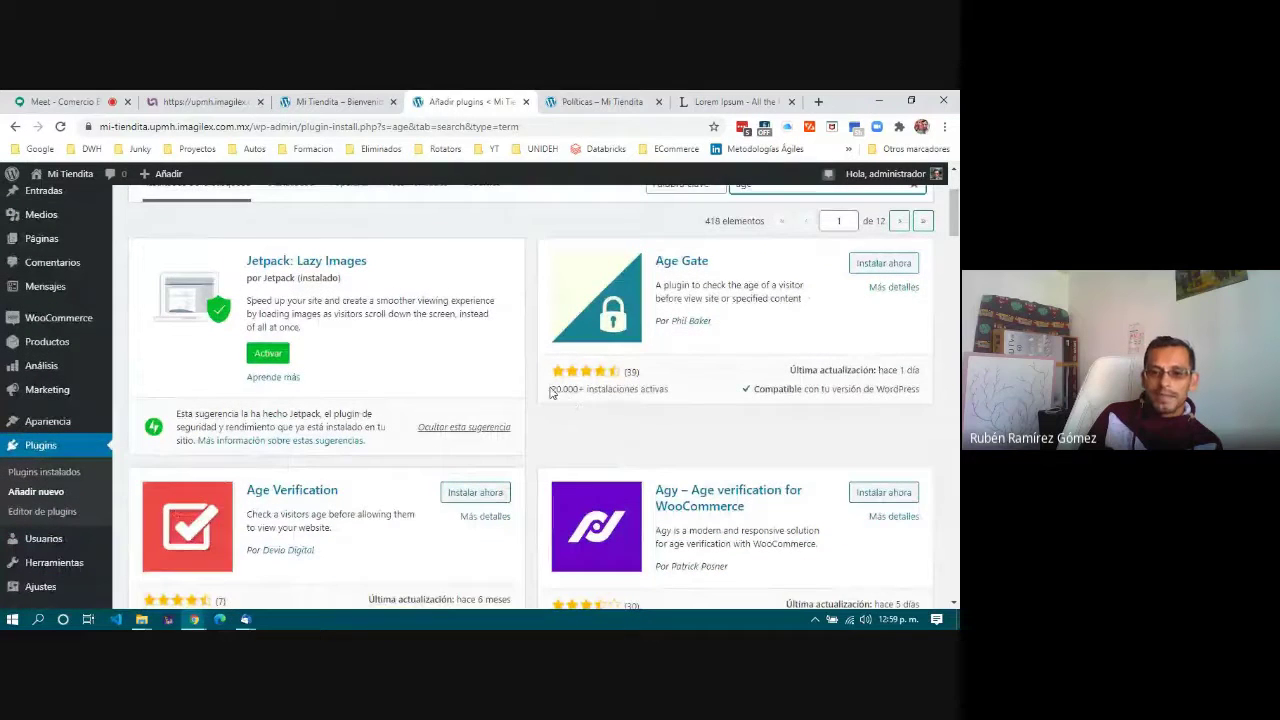
drag(553, 388, 683, 395)
click(680, 417)
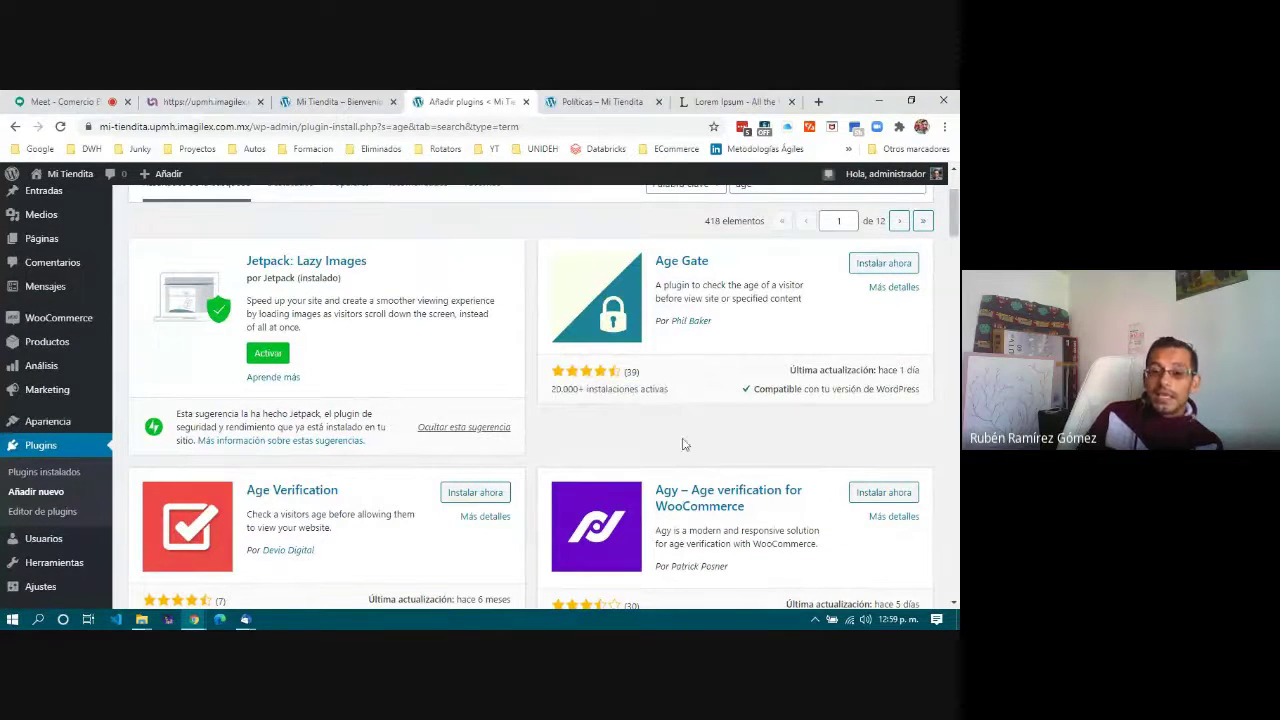
scroll(693, 461, down, 1)
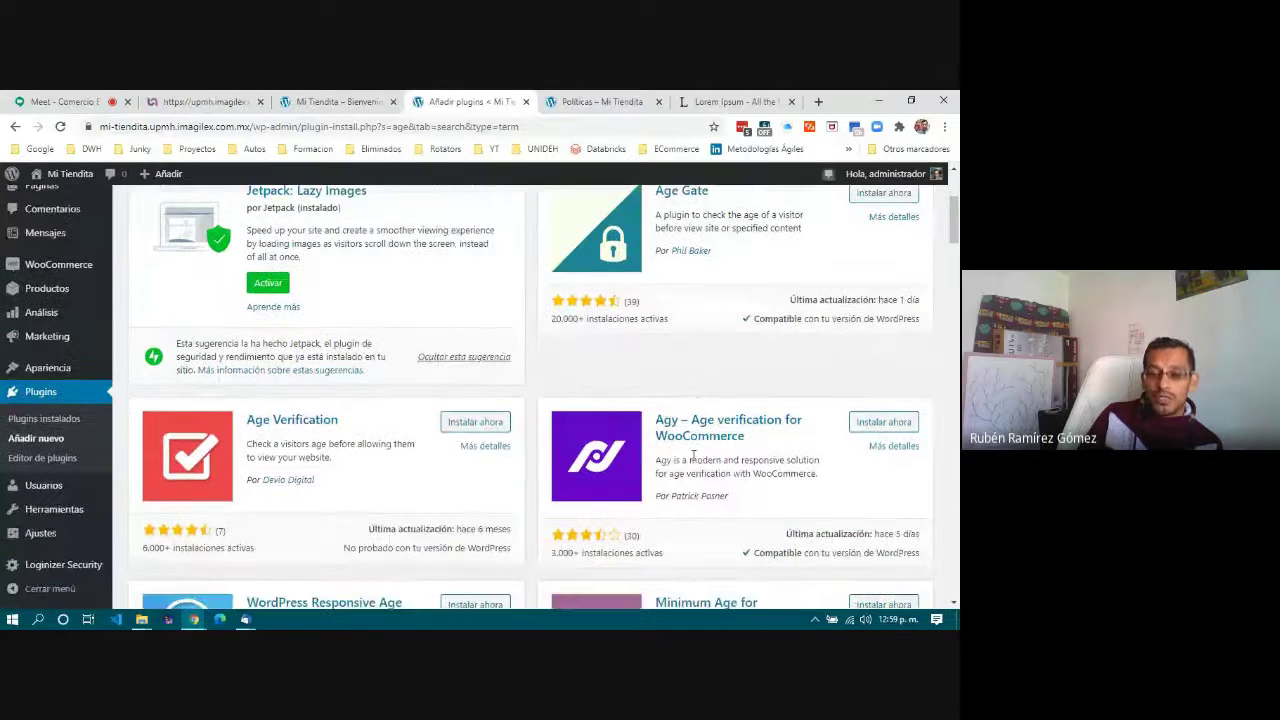
scroll(693, 457, up, 1)
drag(755, 390, 834, 420)
click(834, 420)
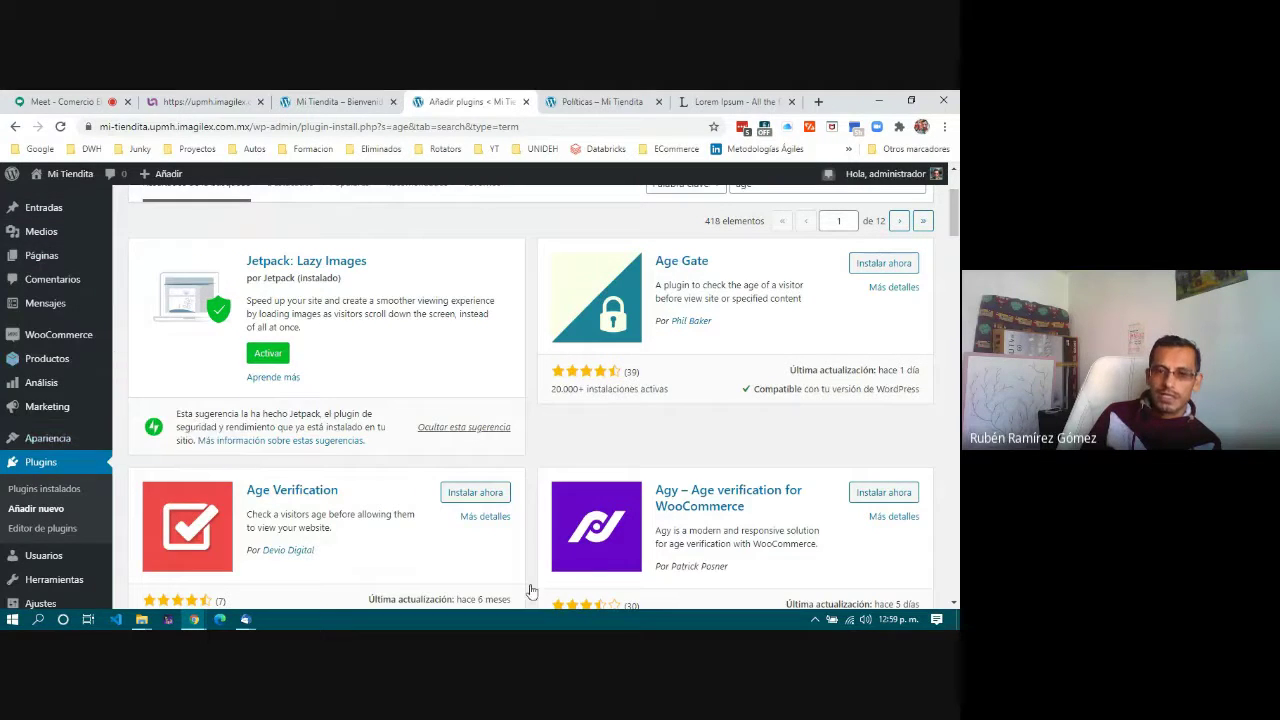
- Compare the last update and compatibility details of Age Verification with those of the neighbouring age plugins
scroll(577, 446, down, 1)
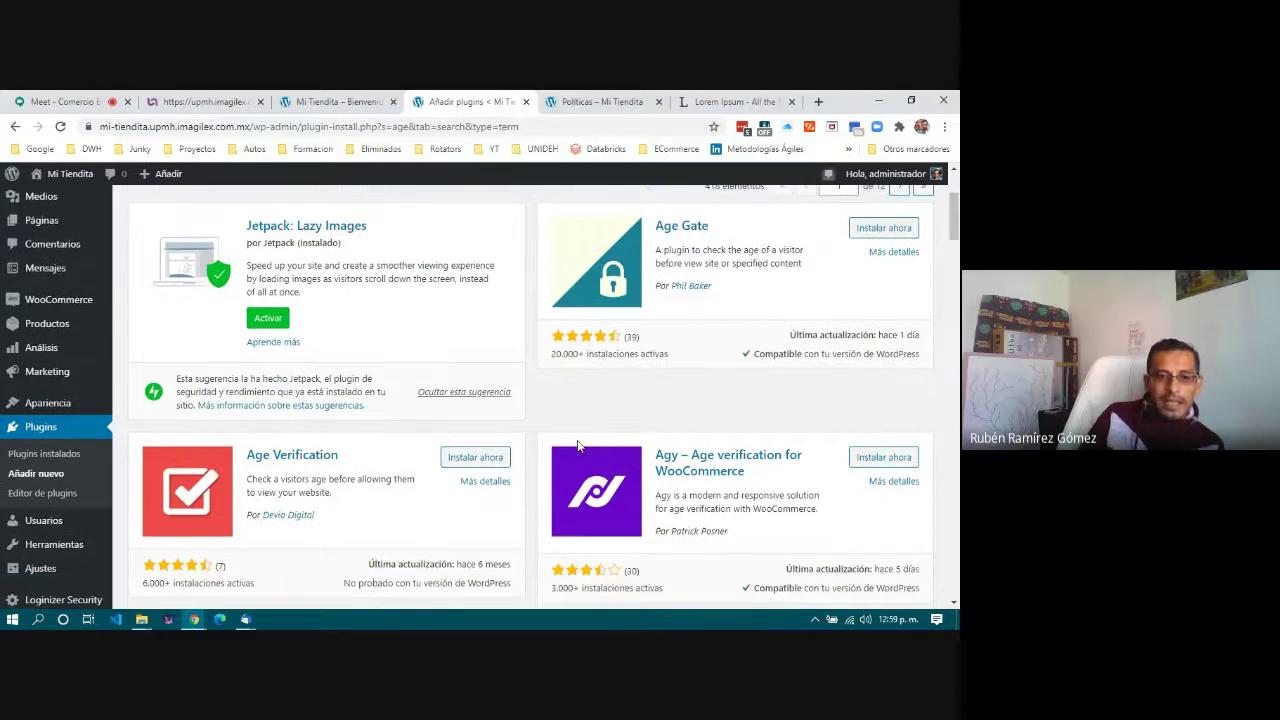
scroll(577, 446, down, 3)
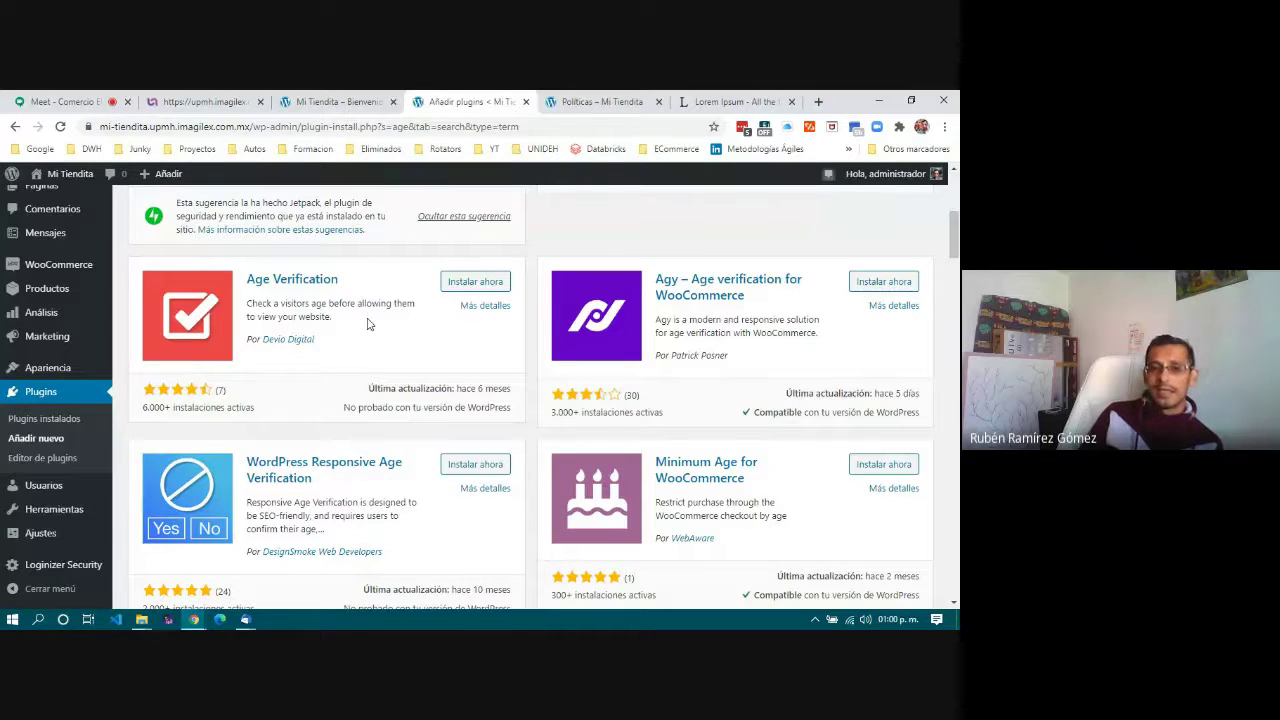
scroll(367, 323, up, 1)
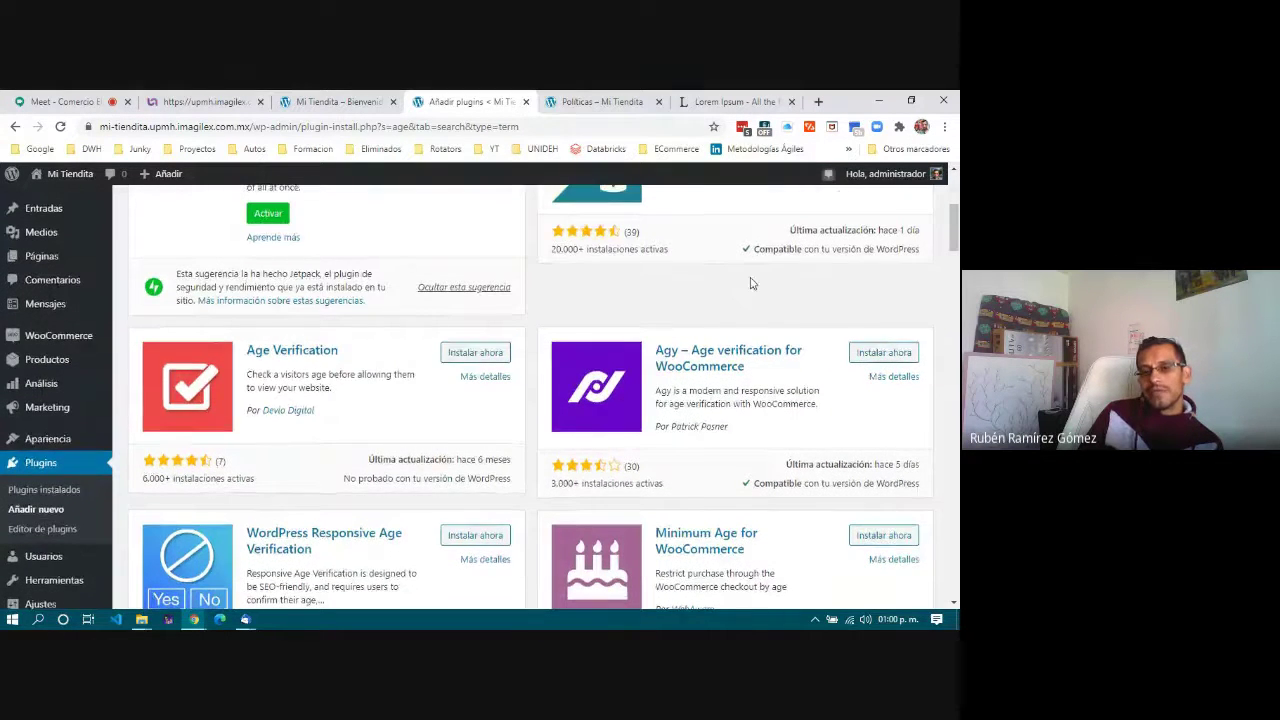
scroll(757, 262, up, 2)
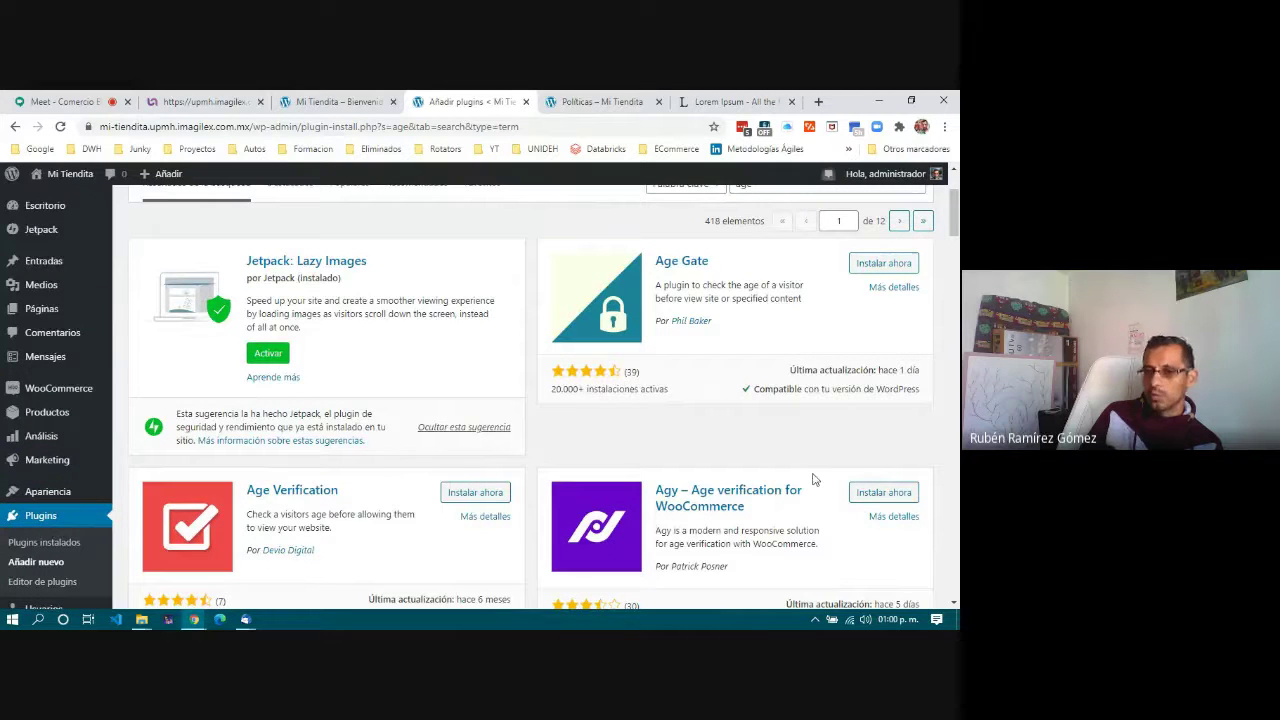
- Review the further age plugin results, such as AgeVerify, Easy Marijuana Age Verify, Age Gator and Age Gate Lite, and return to the first results
scroll(812, 479, down, 3)
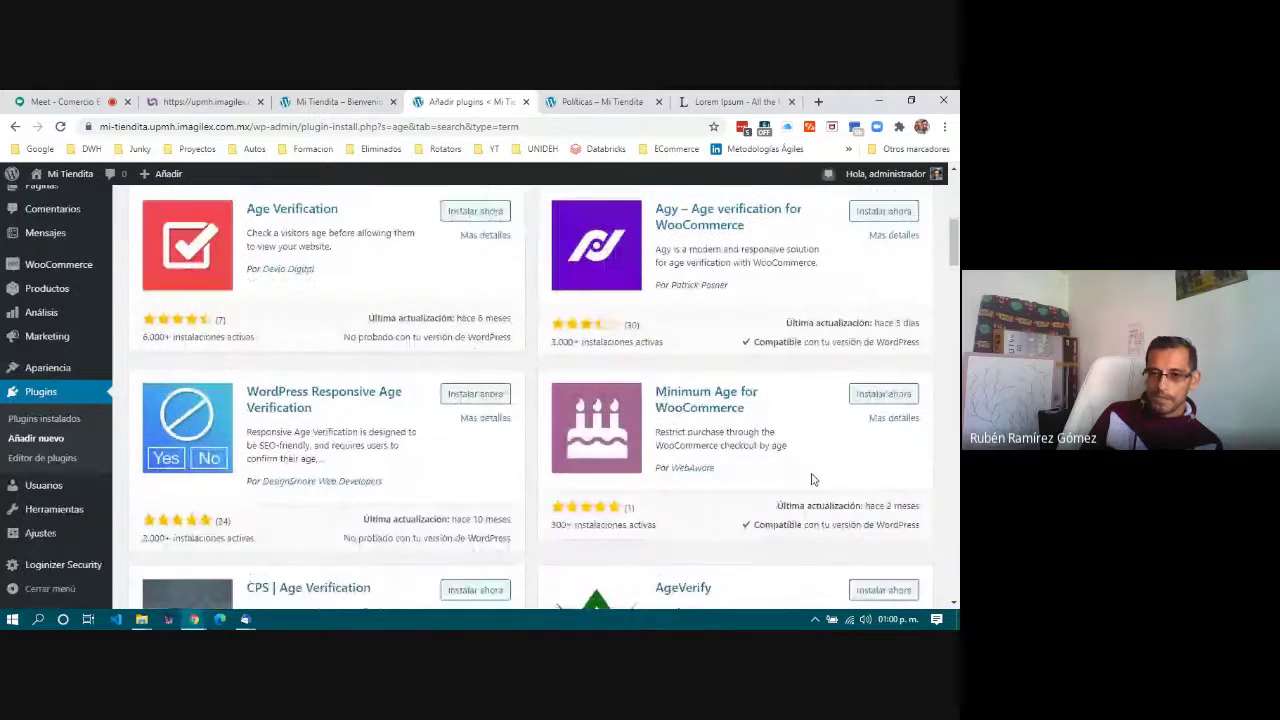
scroll(812, 479, down, 1)
scroll(812, 479, down, 1)
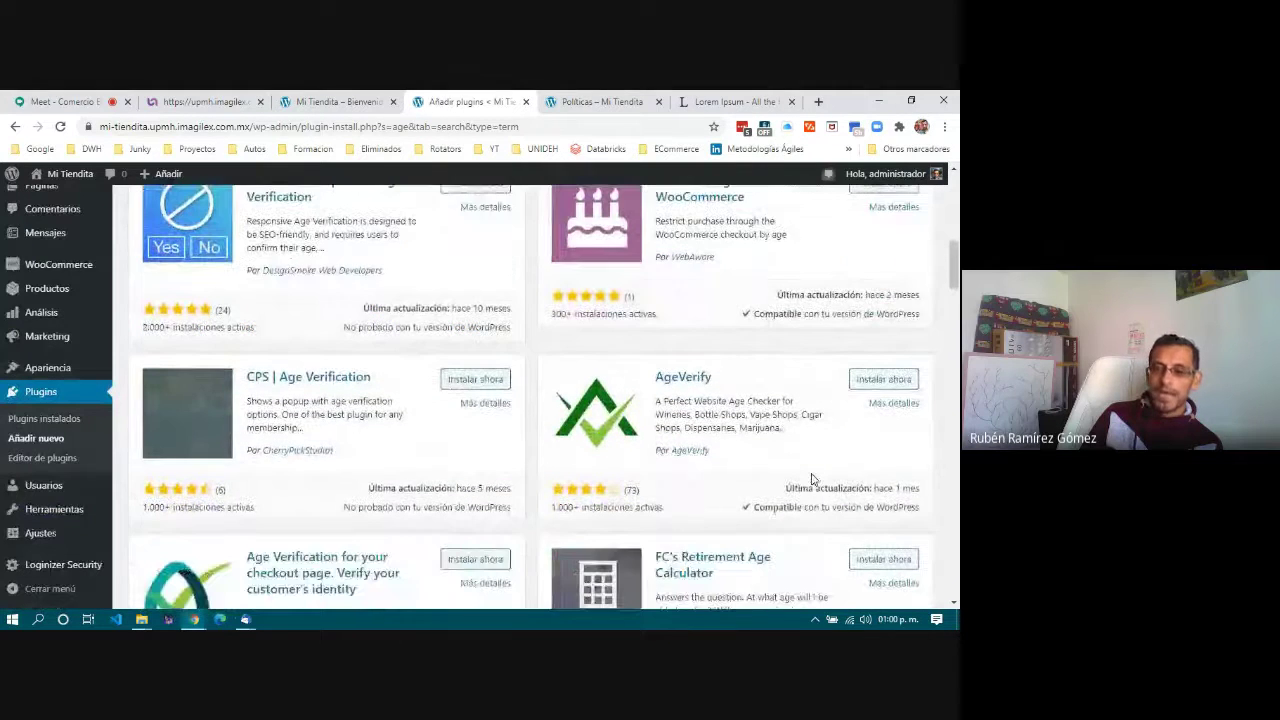
scroll(812, 479, down, 2)
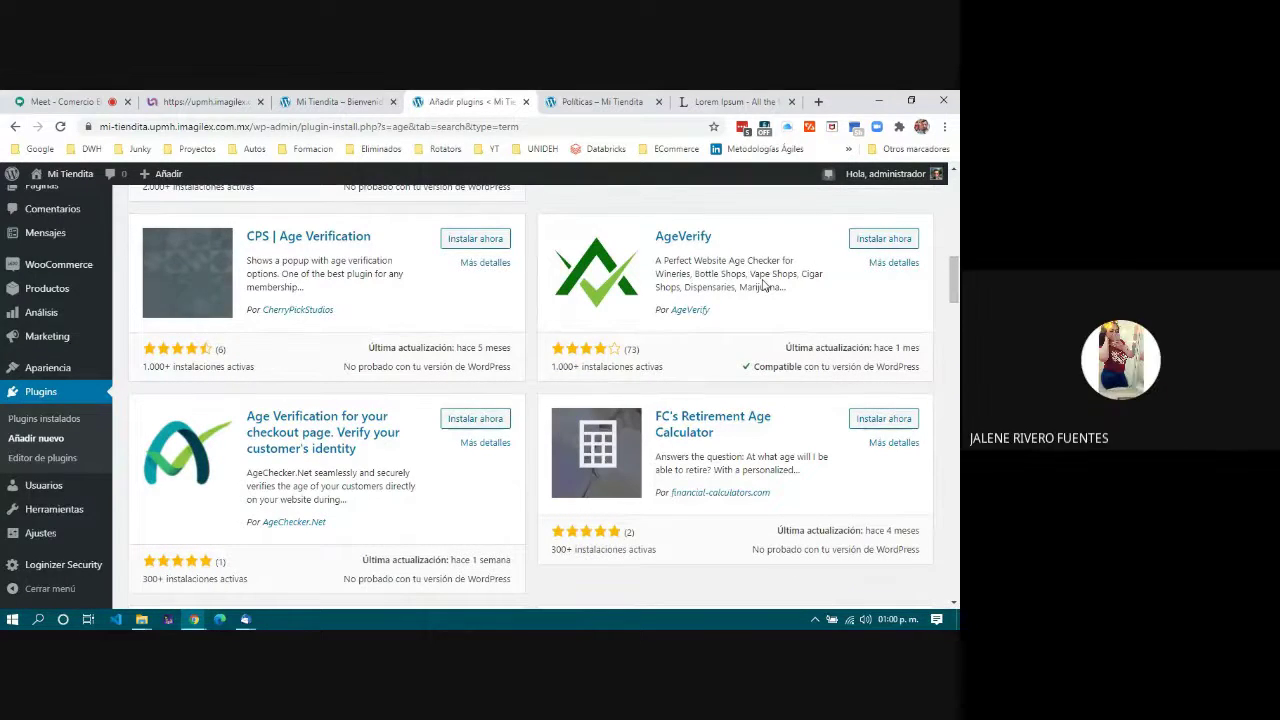
scroll(762, 286, down, 3)
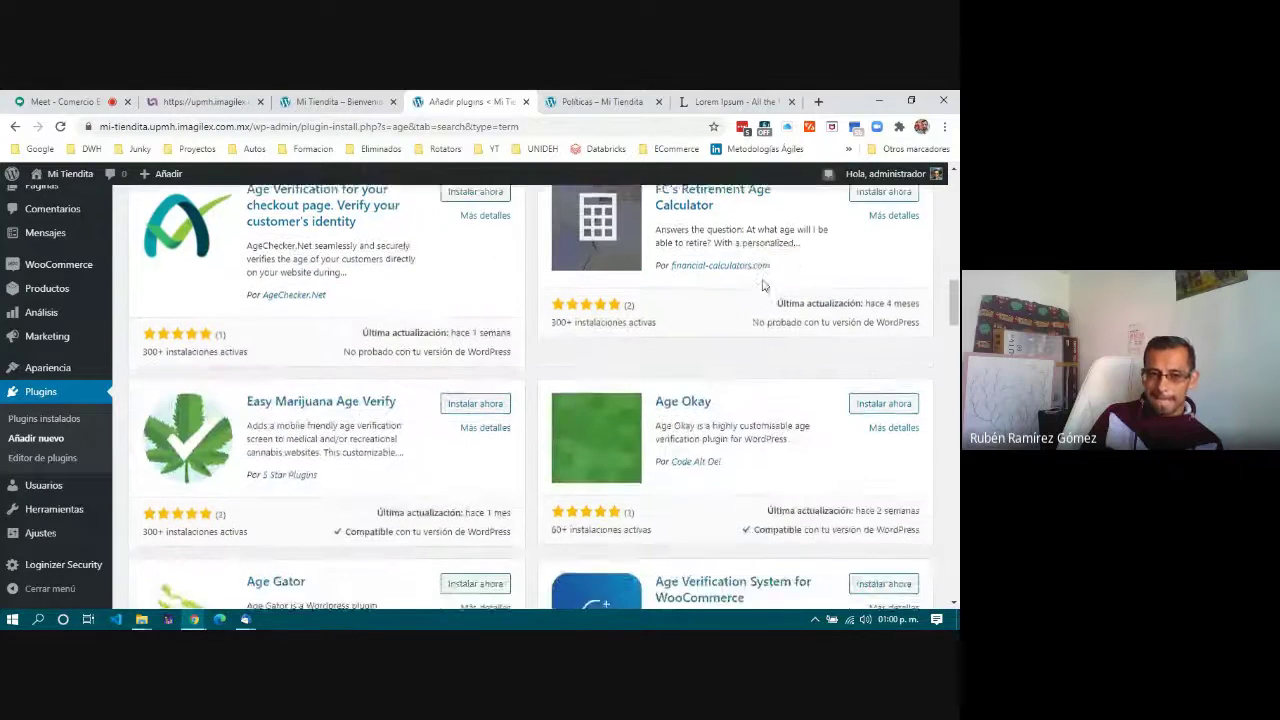
scroll(762, 286, up, 2)
scroll(760, 278, down, 3)
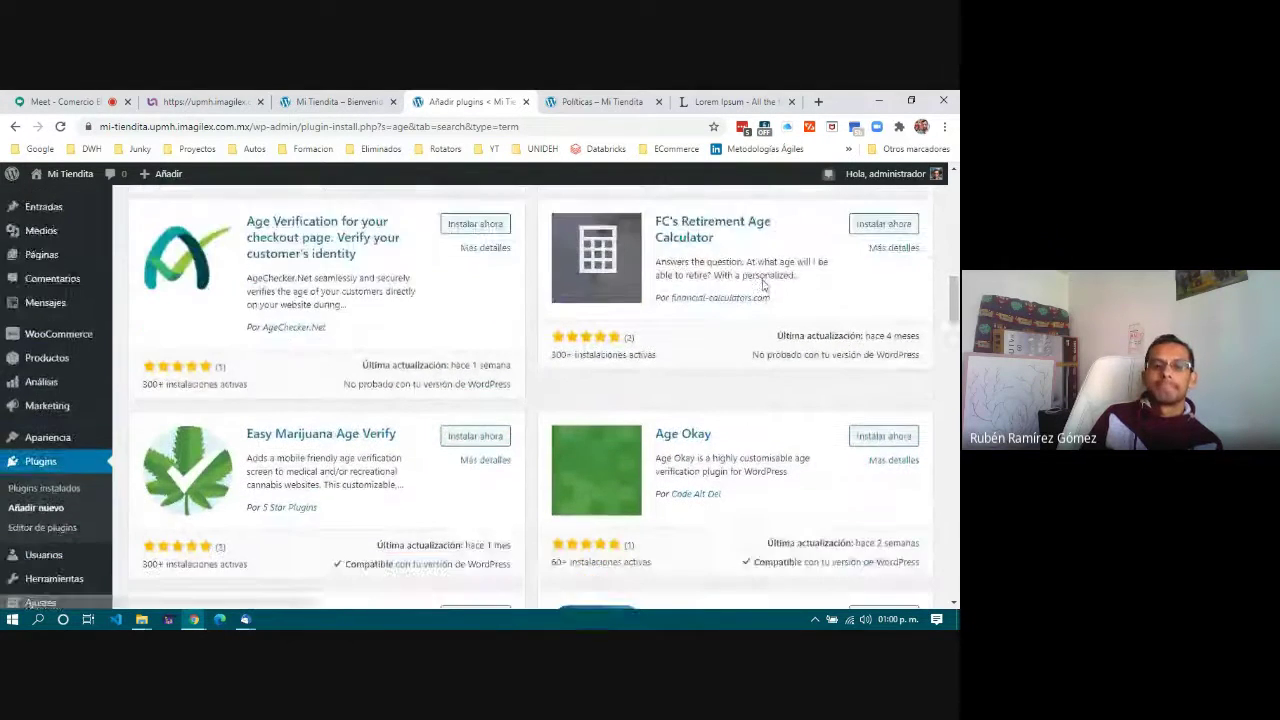
scroll(762, 280, down, 1)
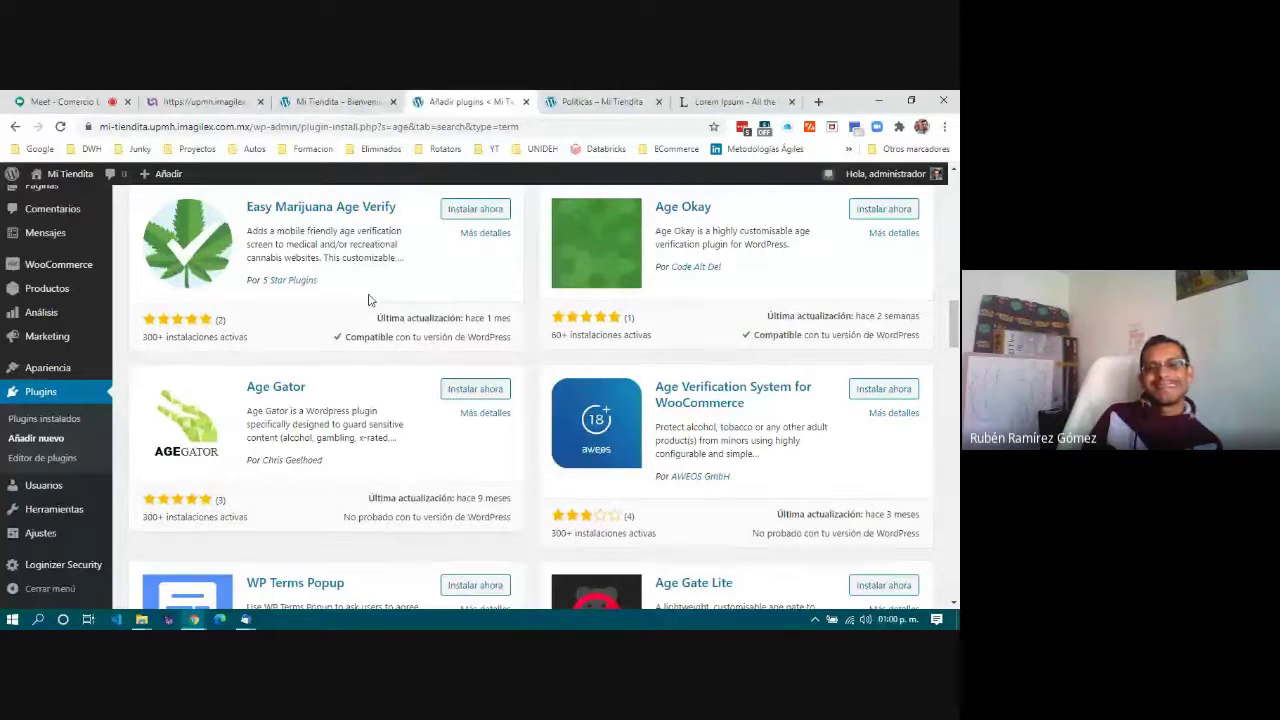
scroll(369, 300, up, 1)
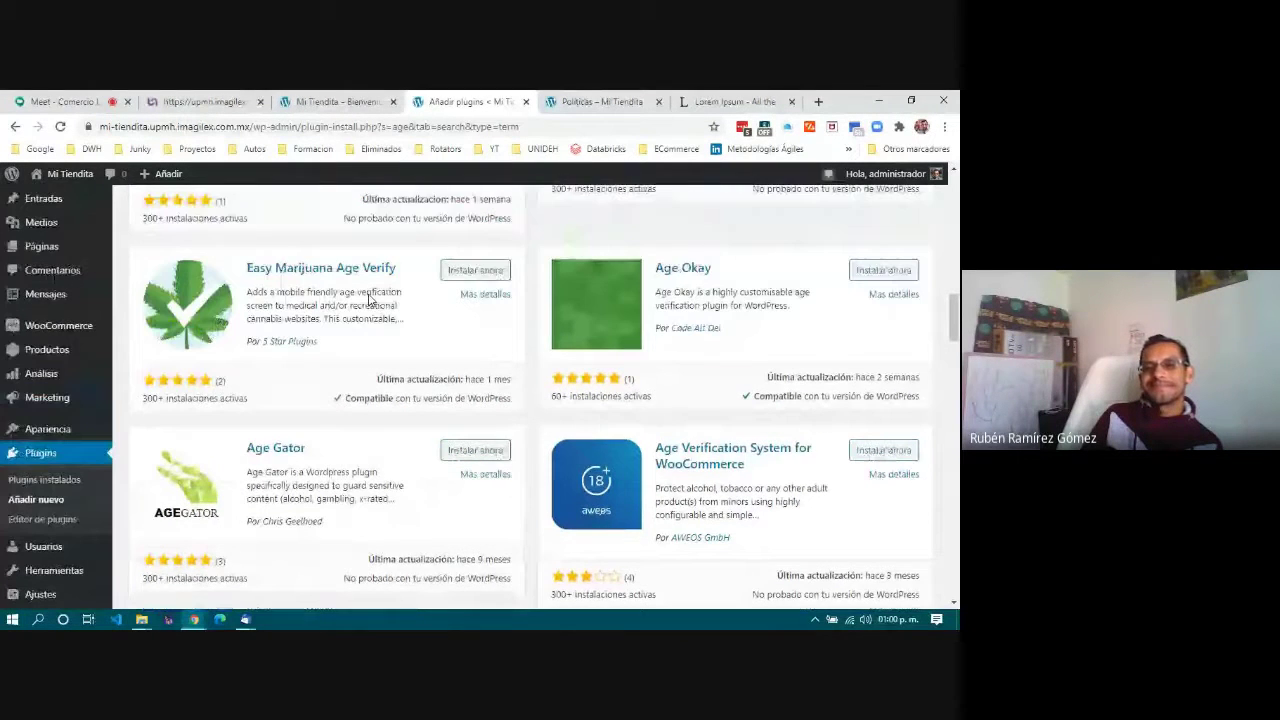
scroll(369, 300, down, 4)
scroll(369, 300, down, 3)
scroll(369, 300, up, 6)
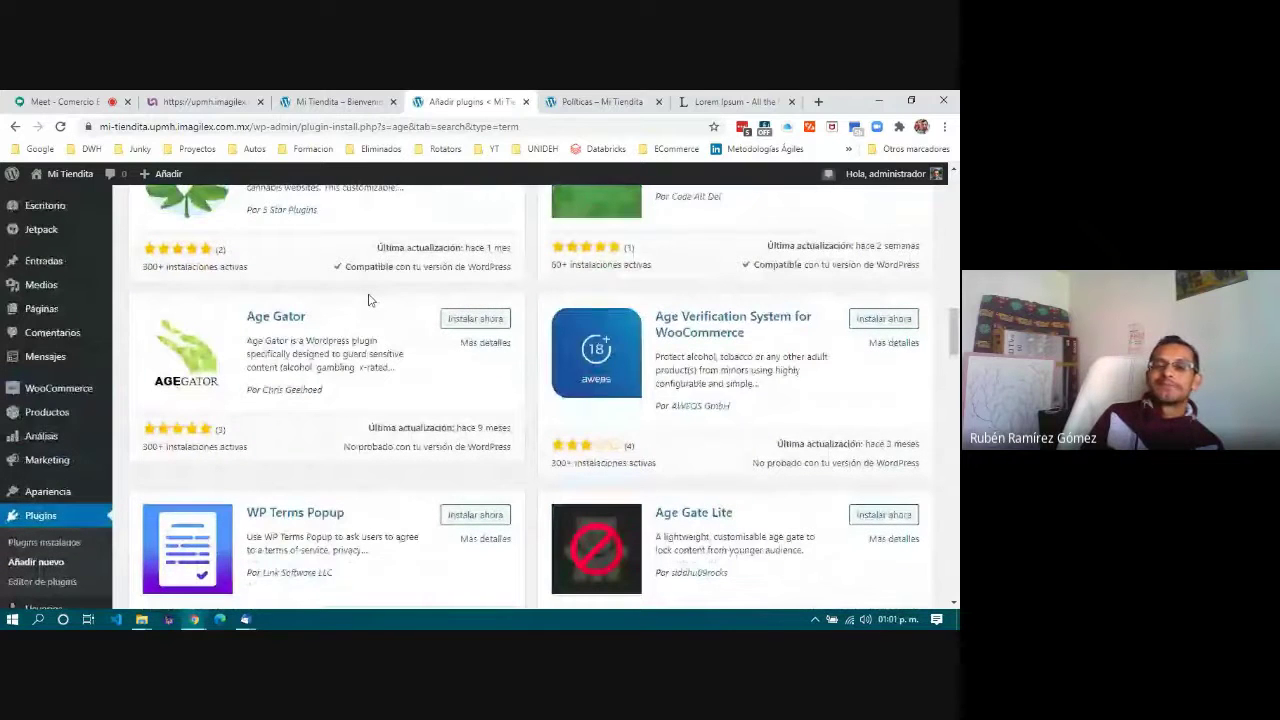
scroll(369, 300, up, 8)
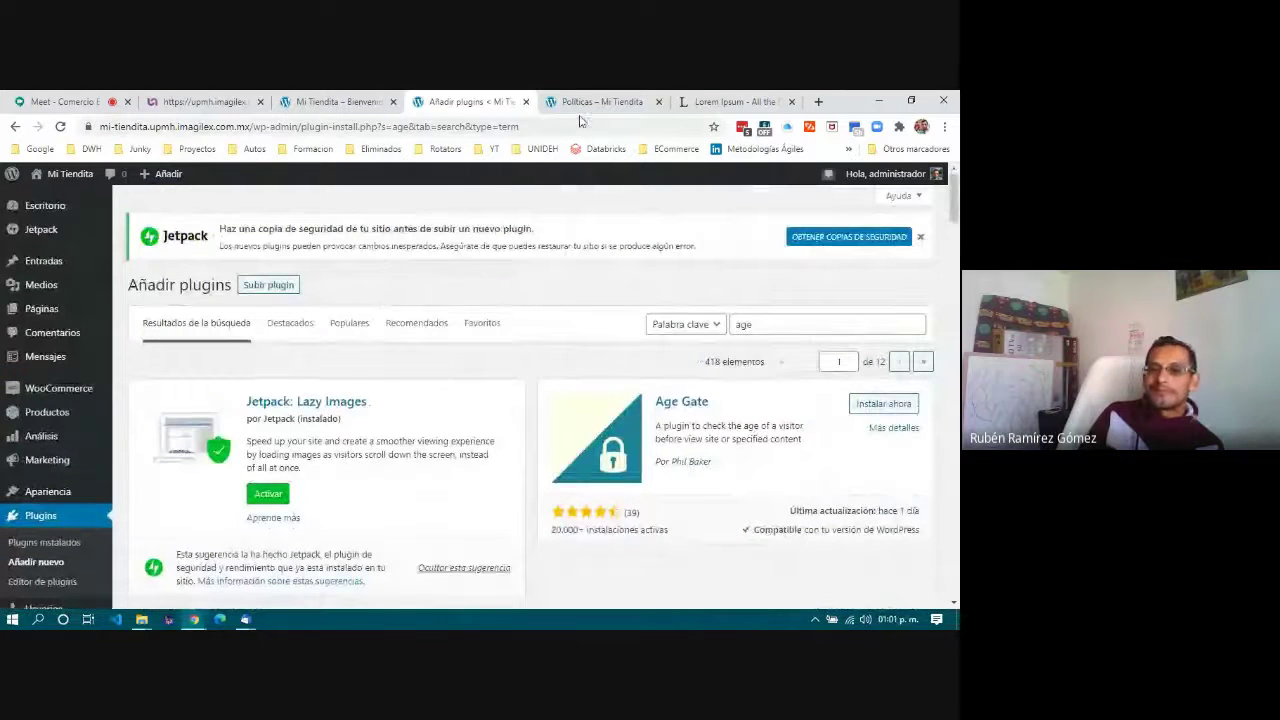
- Check the video meeting briefly, return to the live store's home page and open Políticas from its navigation
click(603, 102)
click(65, 101)
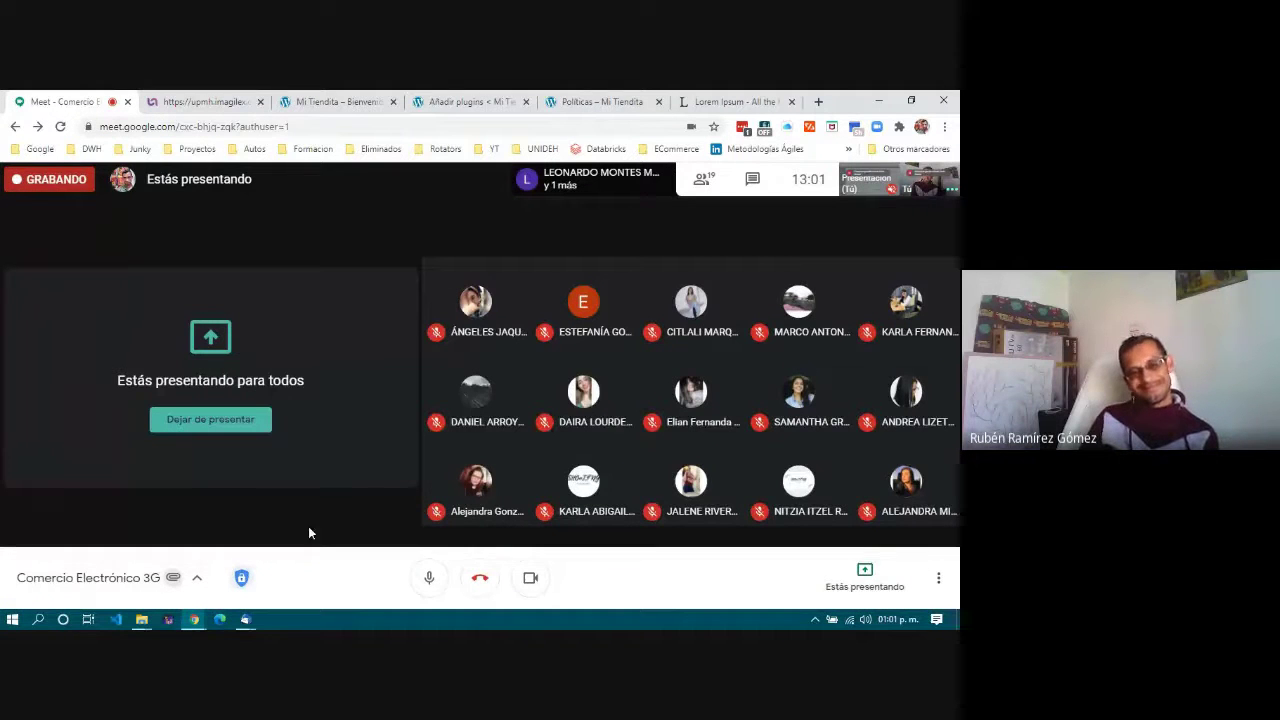
click(603, 102)
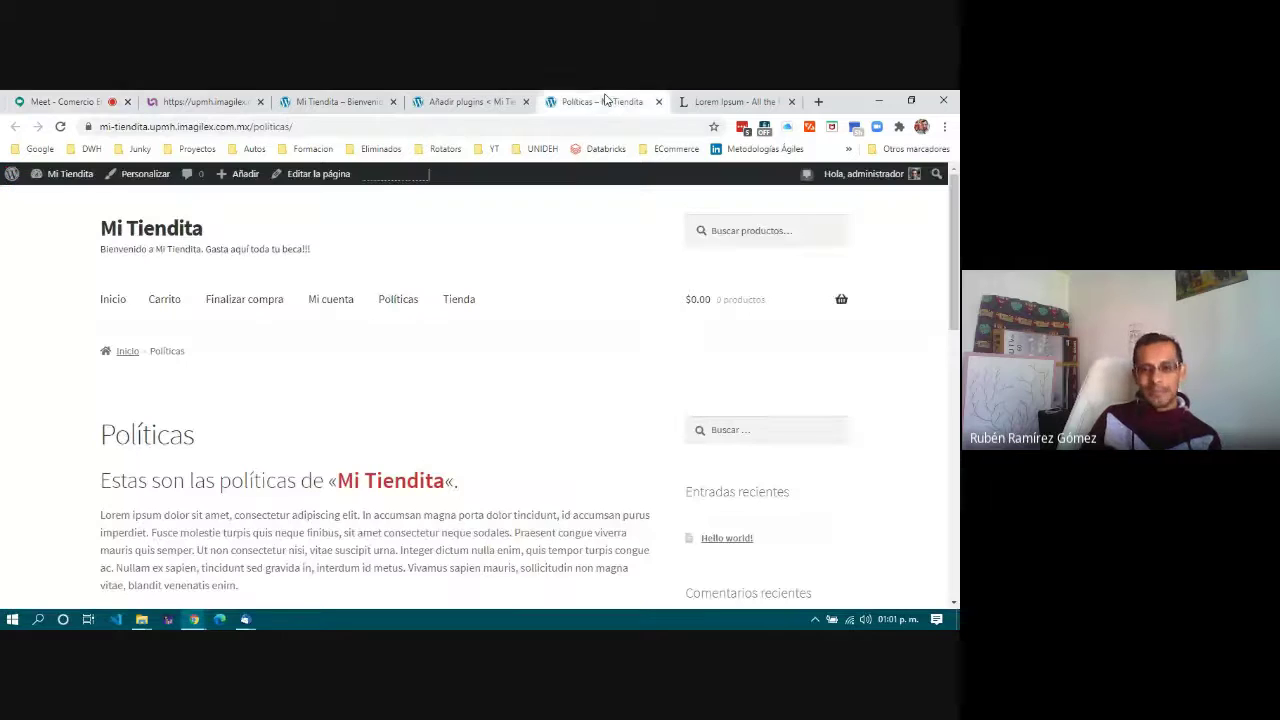
click(135, 238)
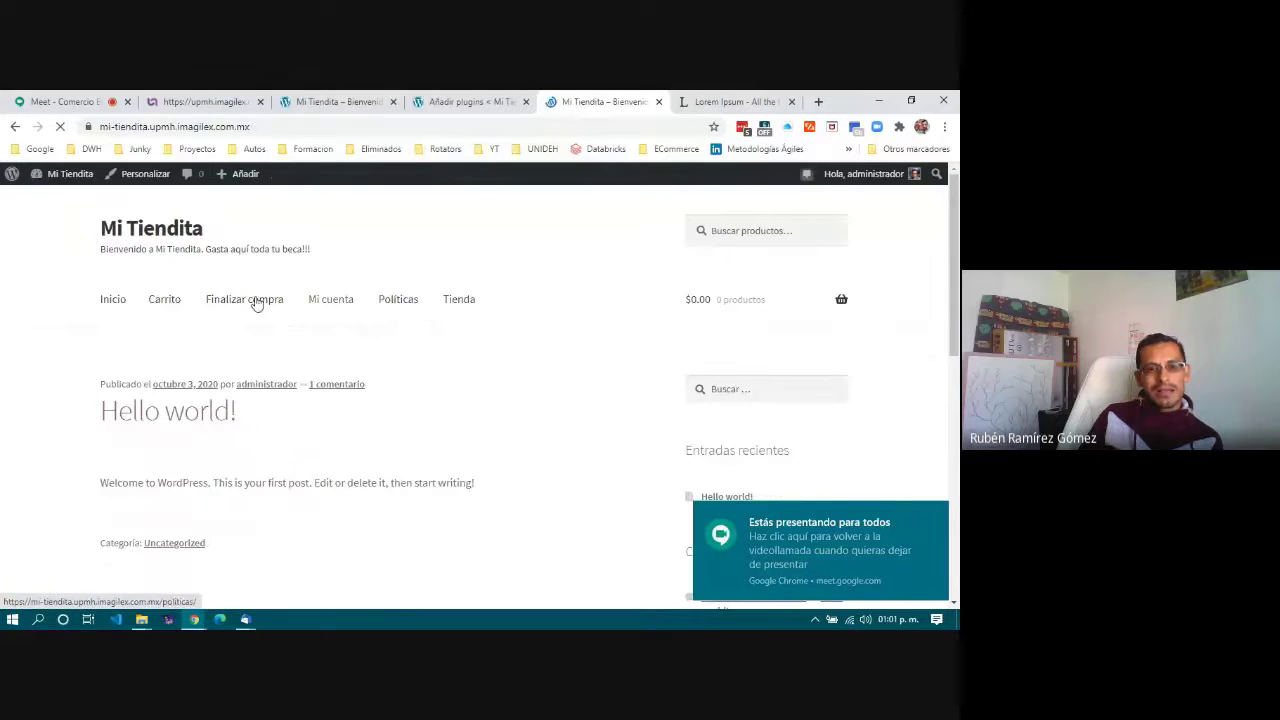
click(408, 299)
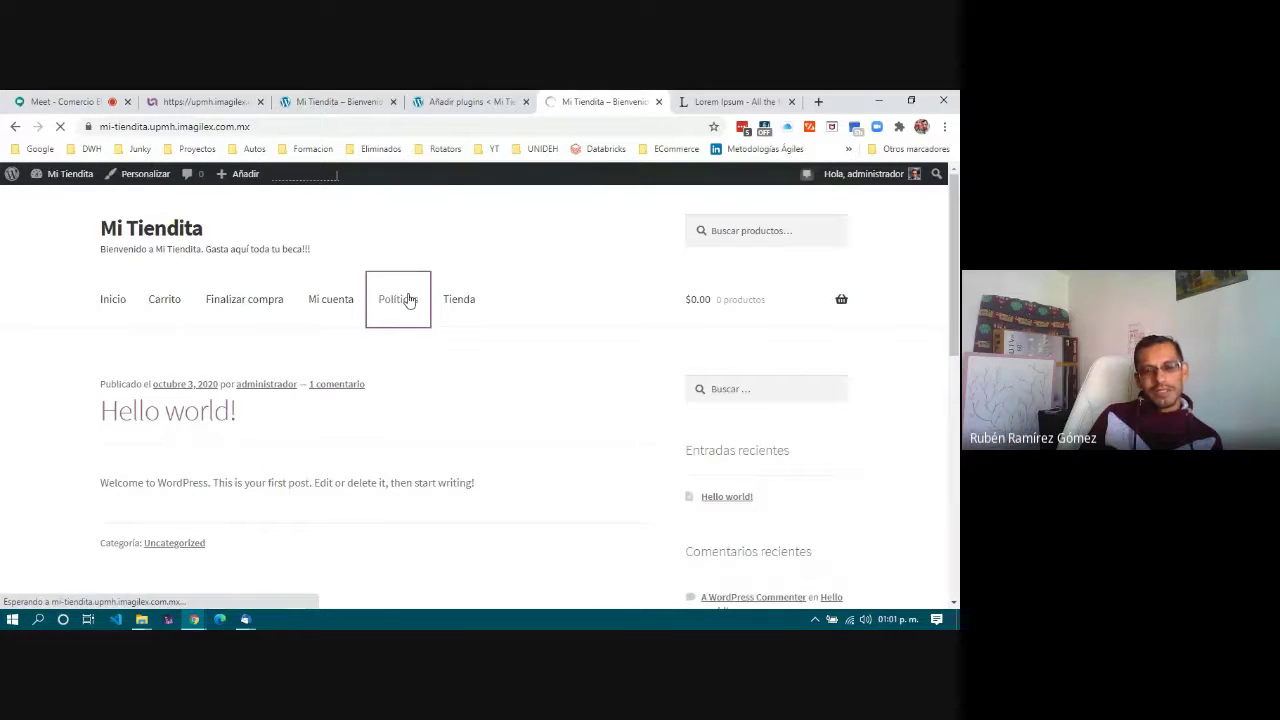